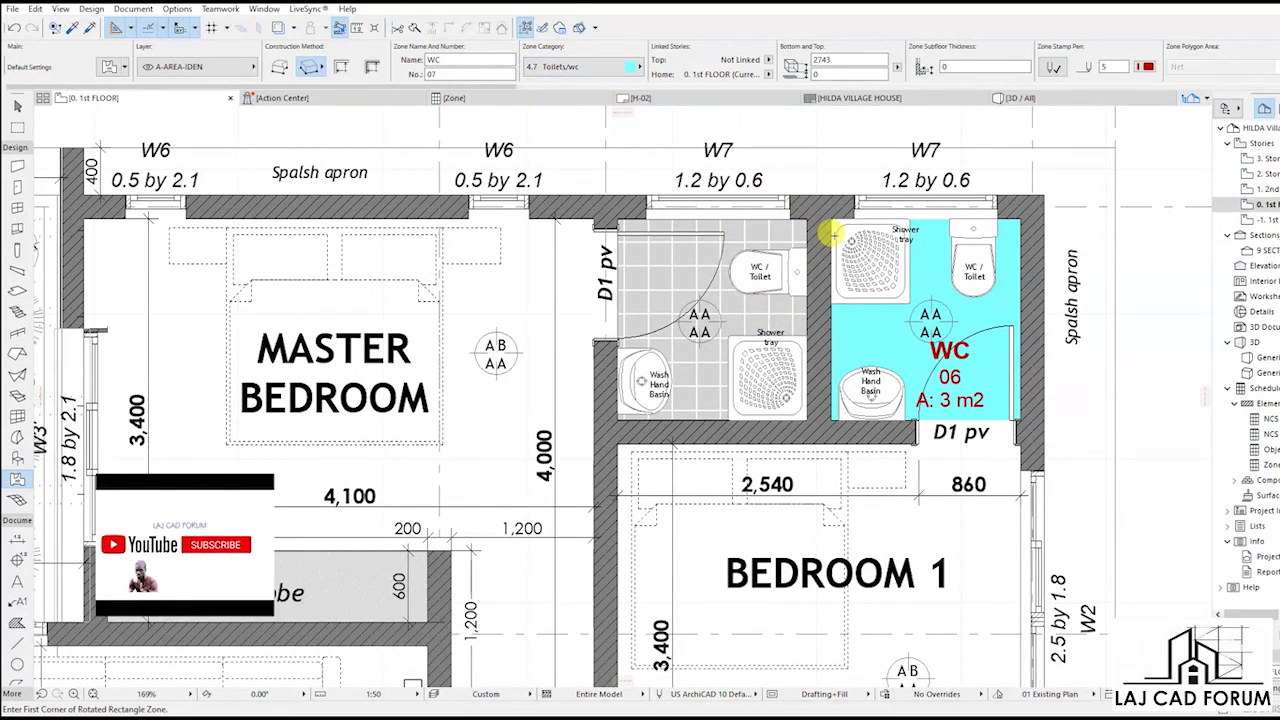
Draw a WC zone over the tiled toilet beside the master bedroom, placing its stamp near the D1 door.
{"action": "left_click", "coordinate": [806, 216]}
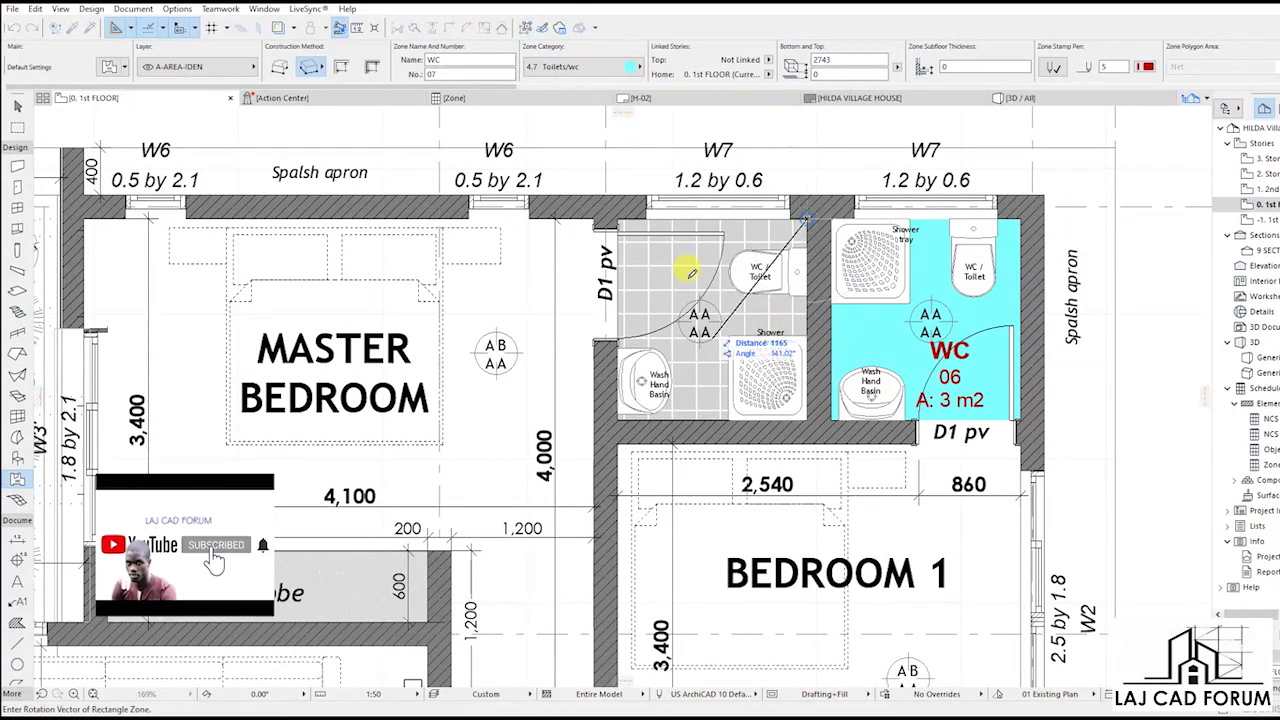
{"action": "left_click", "coordinate": [617, 218]}
{"action": "left_click", "coordinate": [617, 418]}
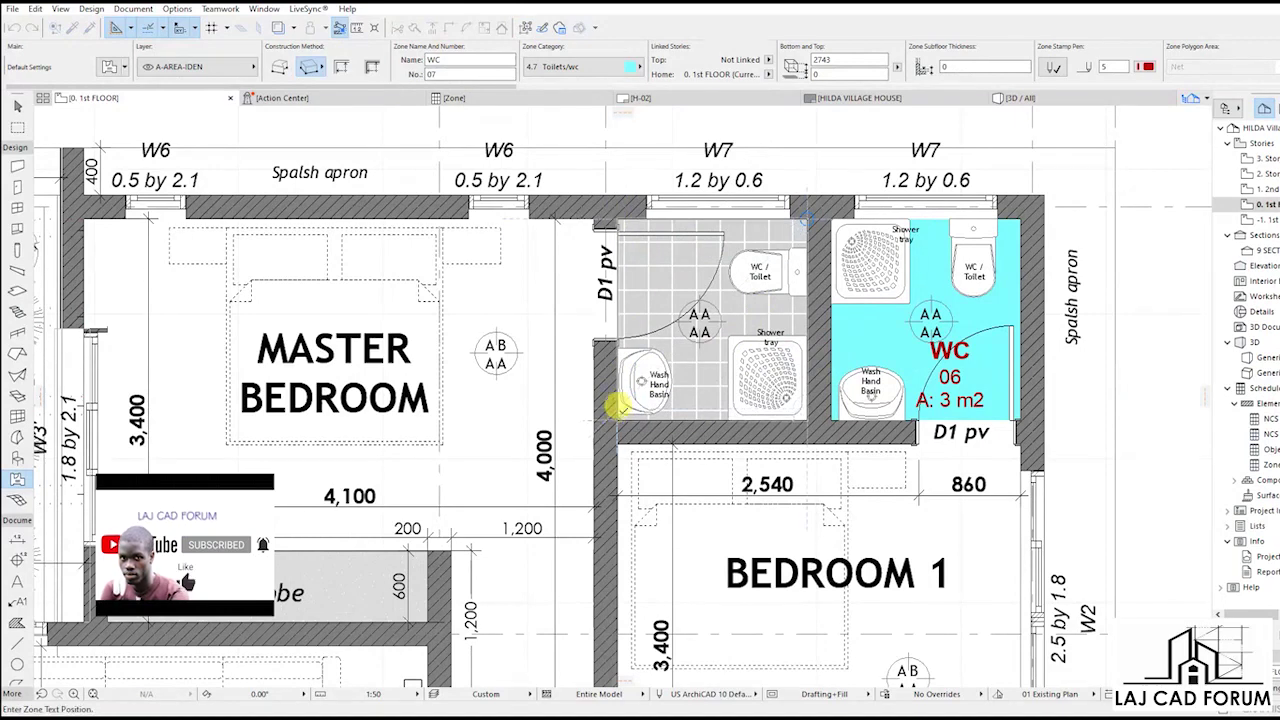
{"action": "left_click", "coordinate": [657, 243]}
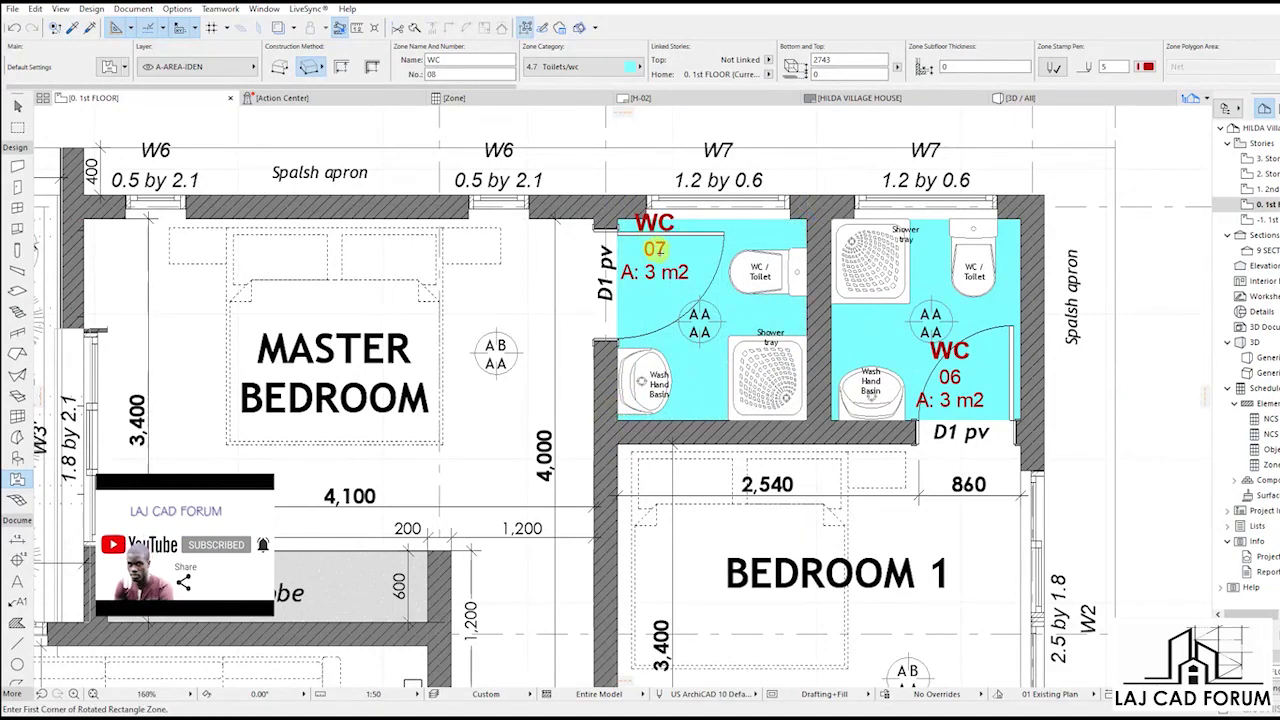
Draw a WC zone over the toilet between Bedroom 1 and Bedroom 2, with its stamp near the basin wall.
{"action": "scroll", "coordinate": [657, 249], "scroll_direction": "down", "scroll_amount": 3}
{"action": "middle_click_drag", "start_coordinate": [737, 449], "coordinate": [737, 186]}
{"action": "middle_click_drag", "start_coordinate": [808, 420], "coordinate": [826, 294]}
{"action": "scroll", "coordinate": [826, 294], "scroll_direction": "up", "scroll_amount": 2}
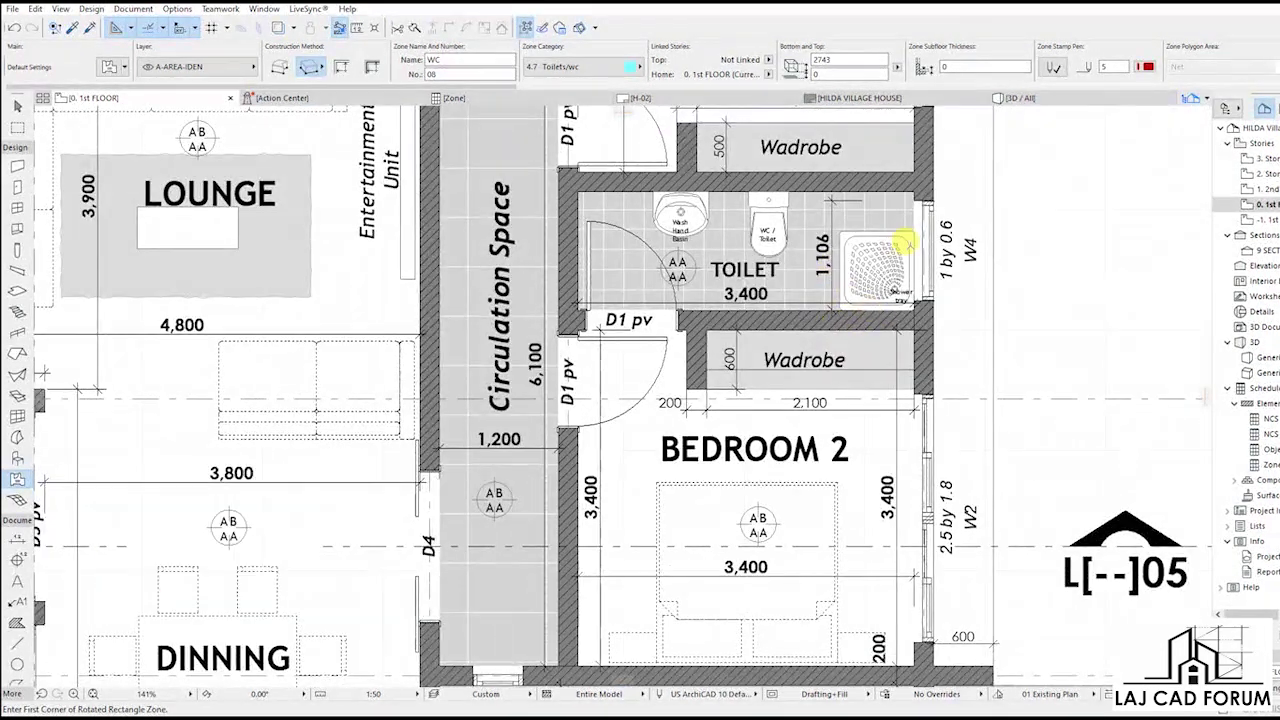
{"action": "left_click", "coordinate": [912, 189]}
{"action": "left_click", "coordinate": [572, 190]}
{"action": "left_click", "coordinate": [570, 302]}
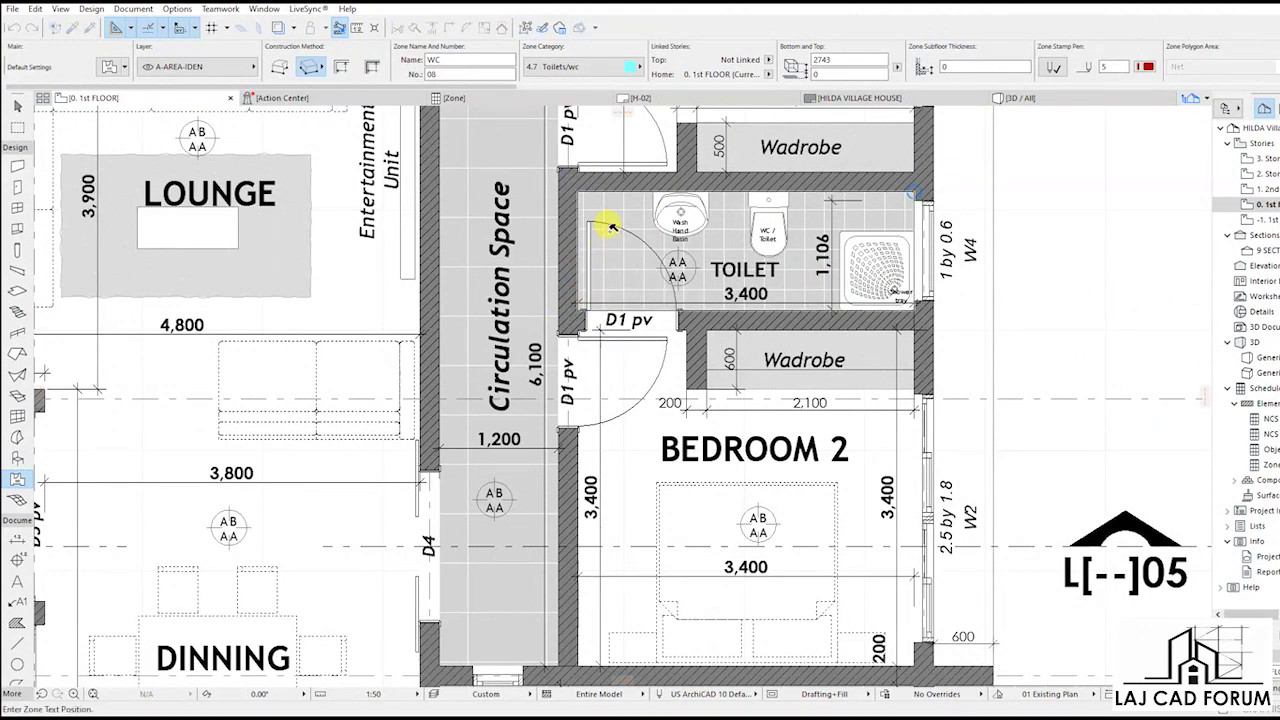
{"action": "left_click", "coordinate": [611, 226]}
Draw a WC zone over the toilet between the pantry and guest bedroom, placing its stamp just above the shower tray.
{"action": "scroll", "coordinate": [608, 222], "scroll_direction": "down", "scroll_amount": 5}
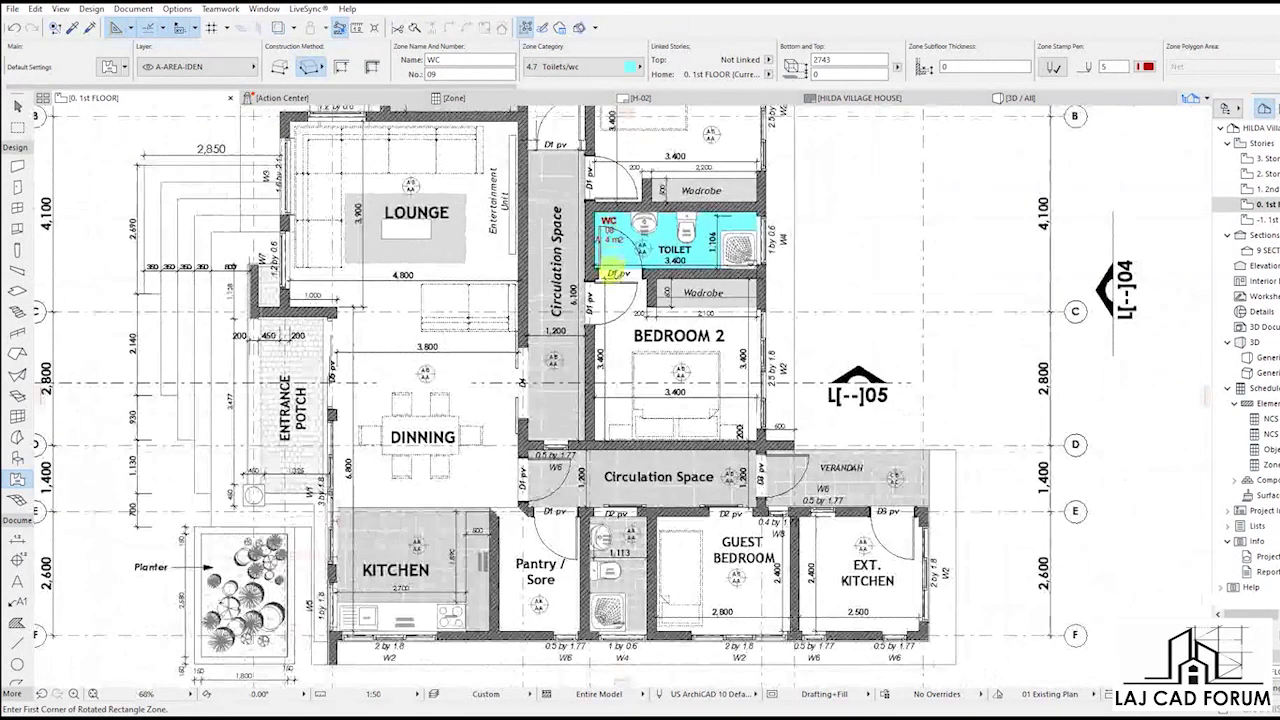
{"action": "scroll", "coordinate": [612, 572], "scroll_direction": "up", "scroll_amount": 6}
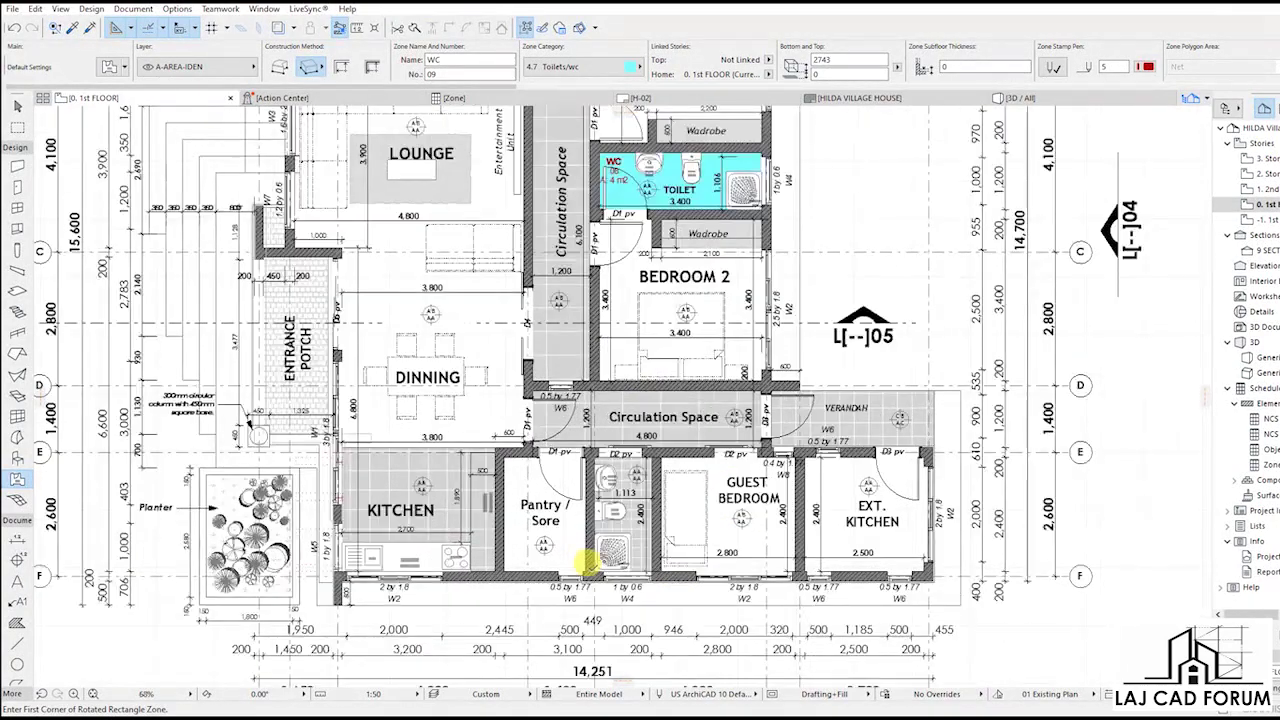
{"action": "scroll", "coordinate": [695, 369], "scroll_direction": "up", "scroll_amount": 5}
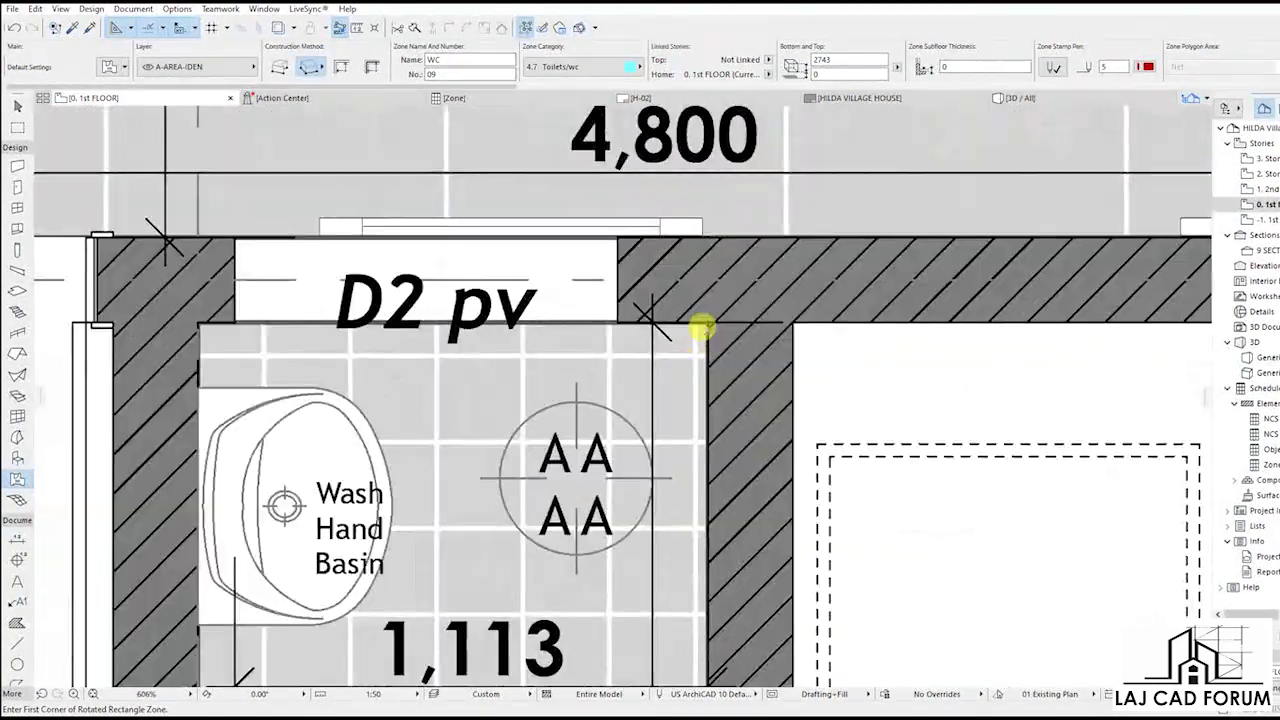
{"action": "scroll", "coordinate": [704, 313], "scroll_direction": "down", "scroll_amount": 5}
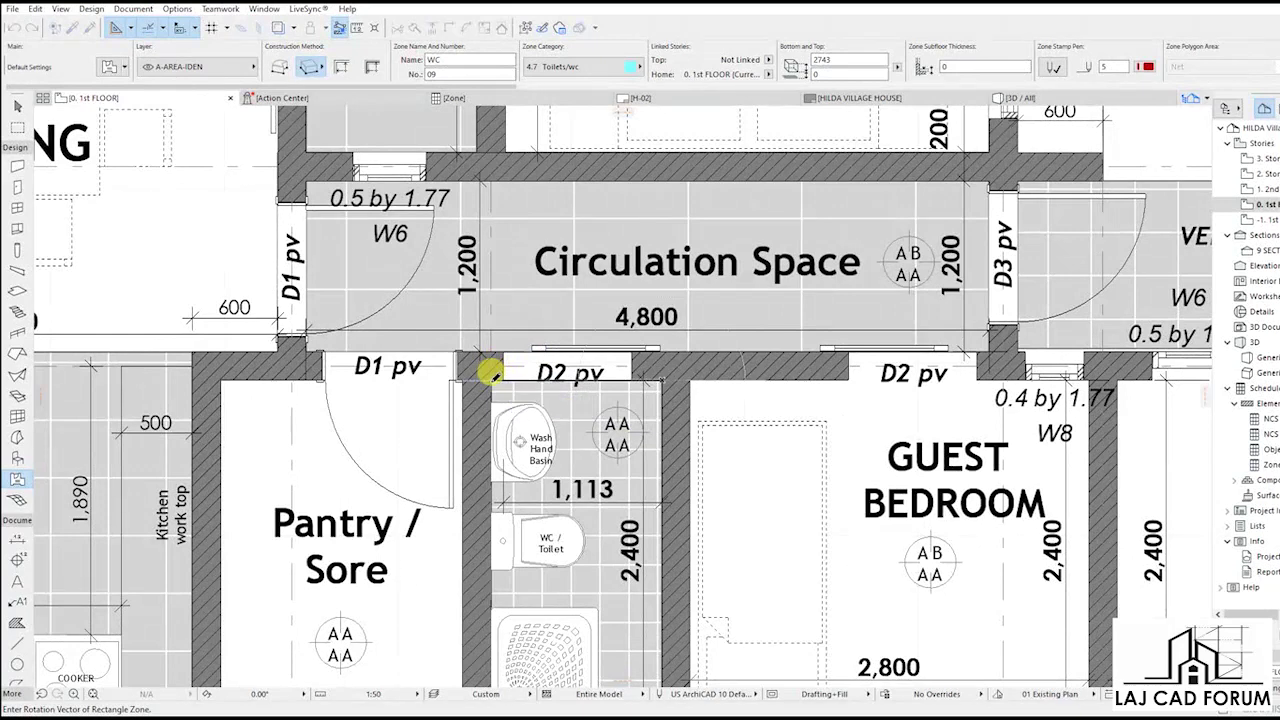
{"action": "scroll", "coordinate": [515, 300], "scroll_direction": "up", "scroll_amount": 3}
{"action": "left_click", "coordinate": [517, 444]}
{"action": "left_click", "coordinate": [586, 328]}
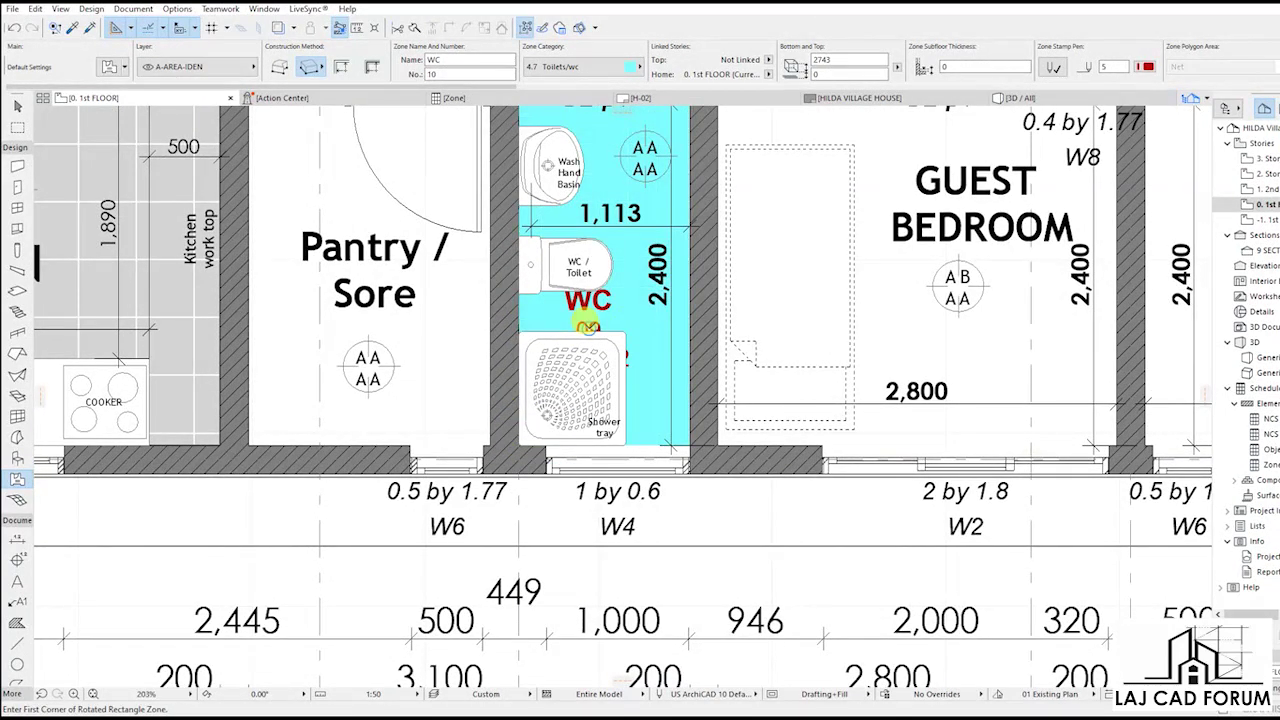
Select the WC zone beside the guest bedroom and try to change its display order relative to the fixtures.
{"action": "scroll", "coordinate": [586, 328], "scroll_direction": "down", "scroll_amount": 6}
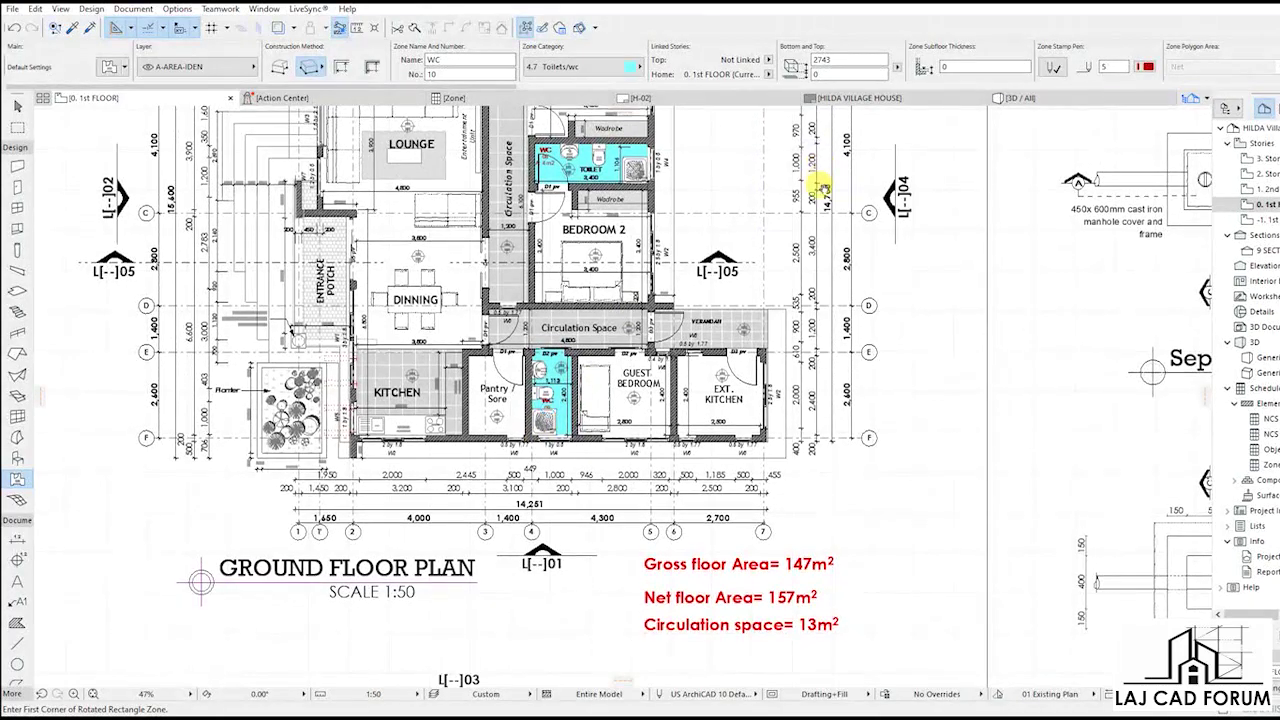
{"action": "middle_click_drag", "start_coordinate": [820, 185], "coordinate": [801, 267]}
{"action": "right_click", "coordinate": [997, 174]}
{"action": "key", "text": "Escape"}
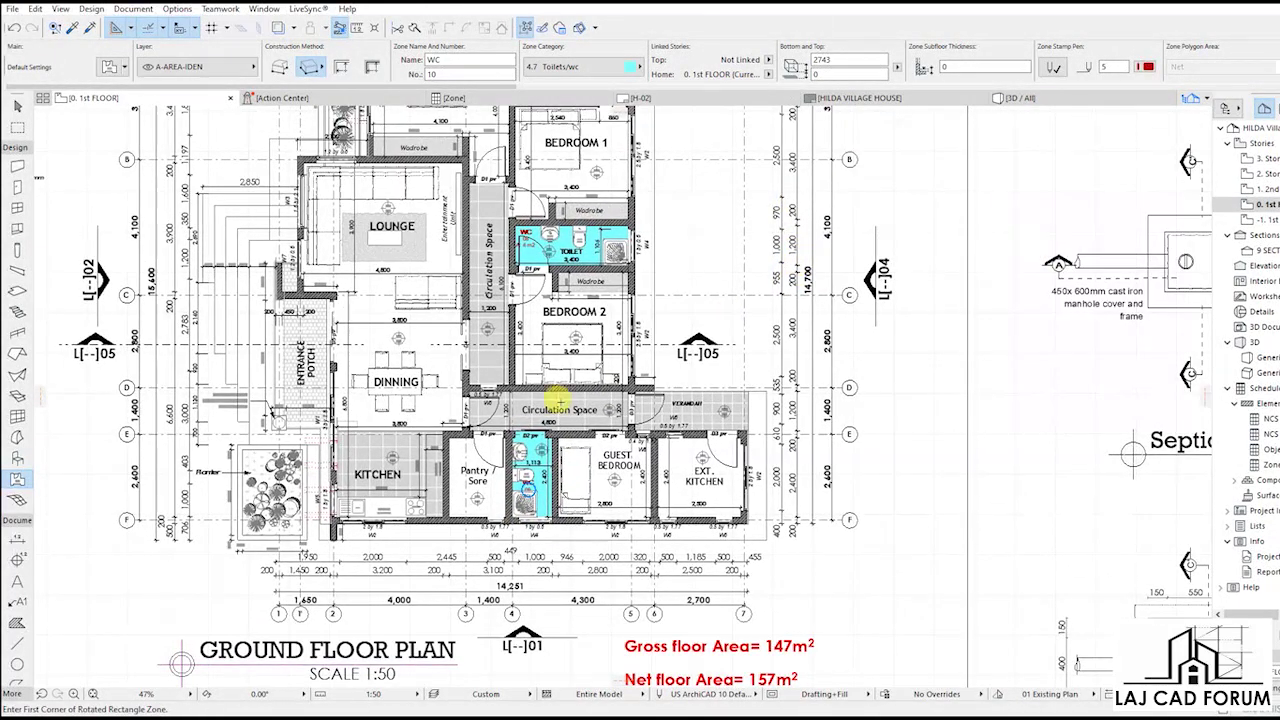
{"action": "scroll", "coordinate": [520, 462], "scroll_direction": "up", "scroll_amount": 5}
{"action": "left_click", "coordinate": [573, 568]}
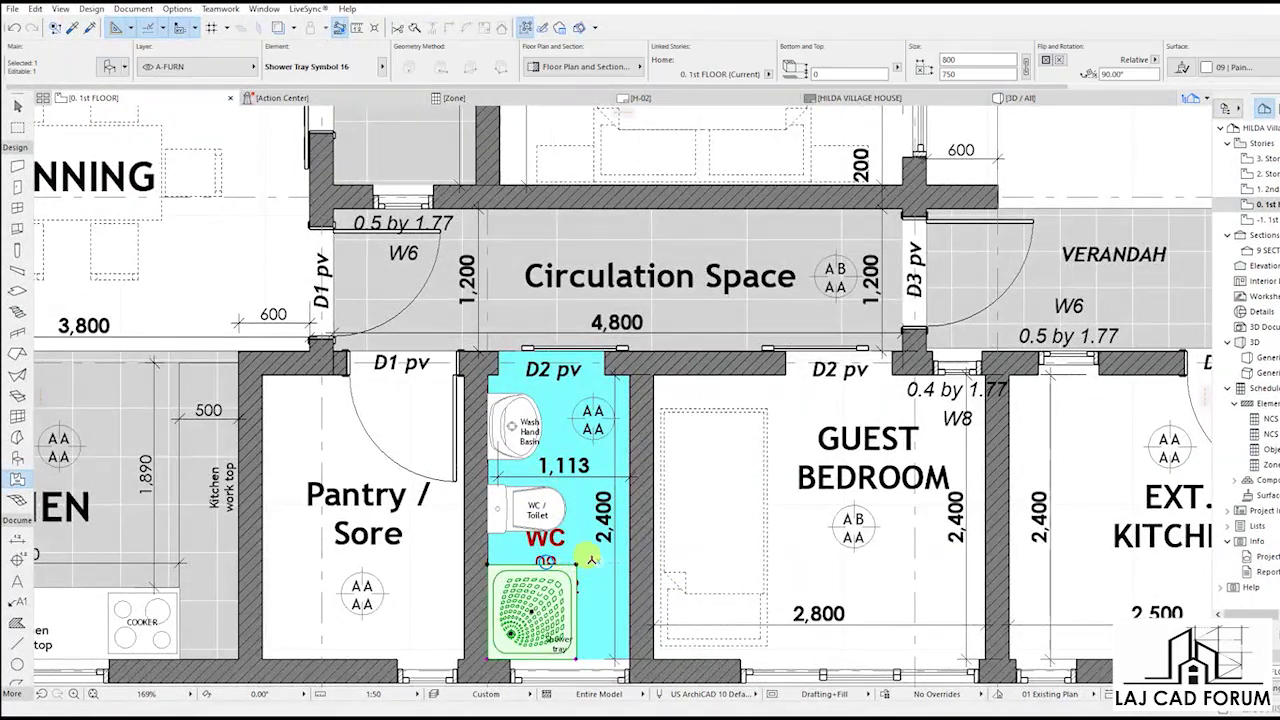
{"action": "right_click", "coordinate": [584, 570]}
{"action": "key", "text": "Escape"}
{"action": "left_click", "coordinate": [586, 586]}
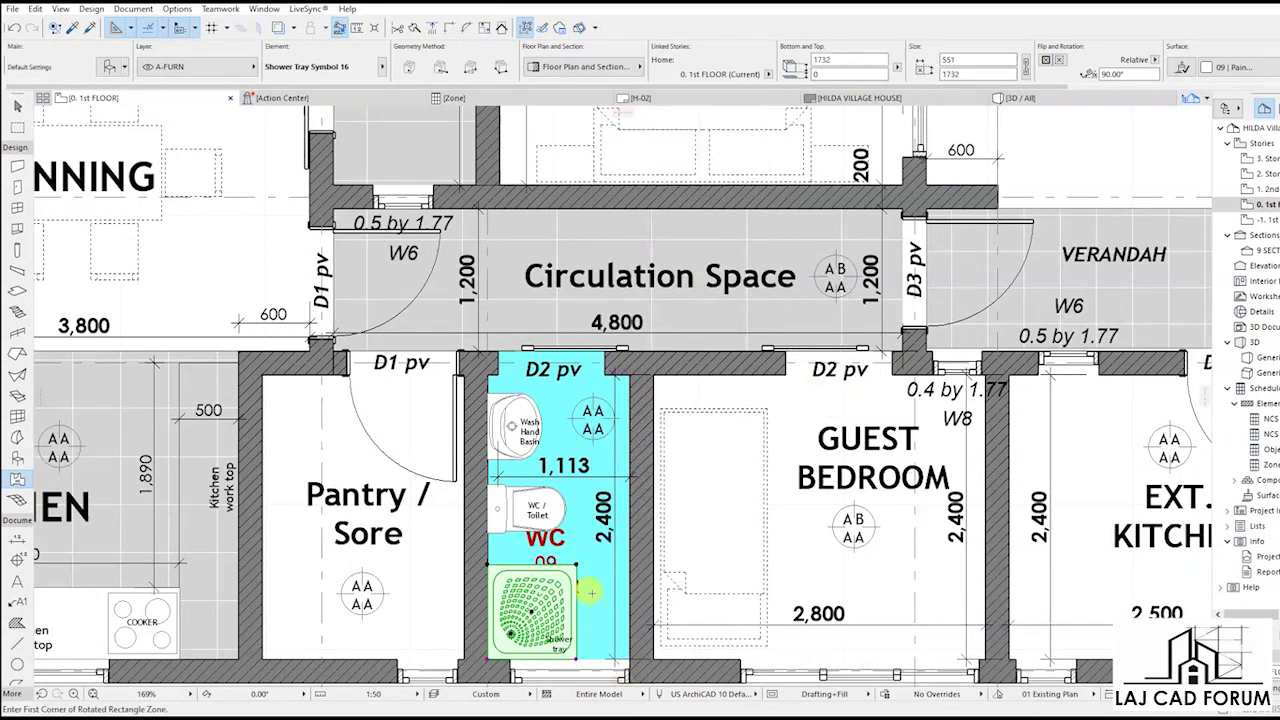
{"action": "right_click", "coordinate": [597, 592]}
{"action": "mouse_move", "coordinate": [766, 411]}
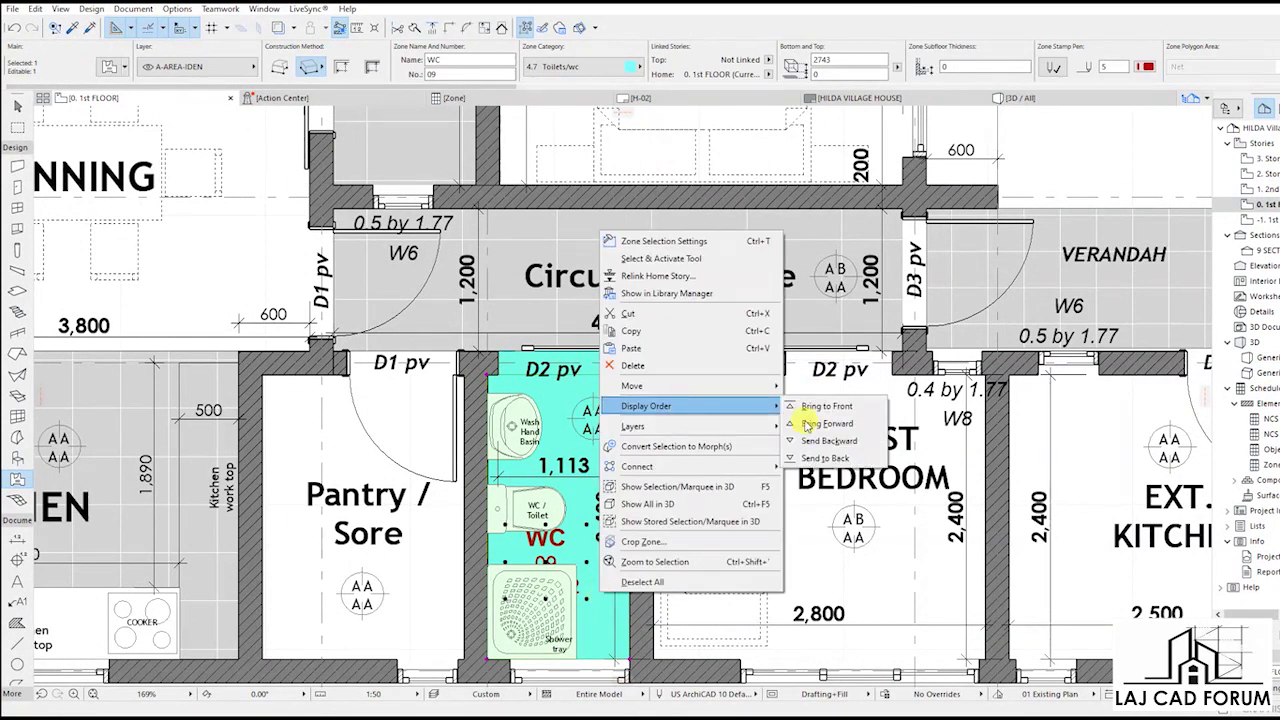
{"action": "left_click", "coordinate": [822, 434]}
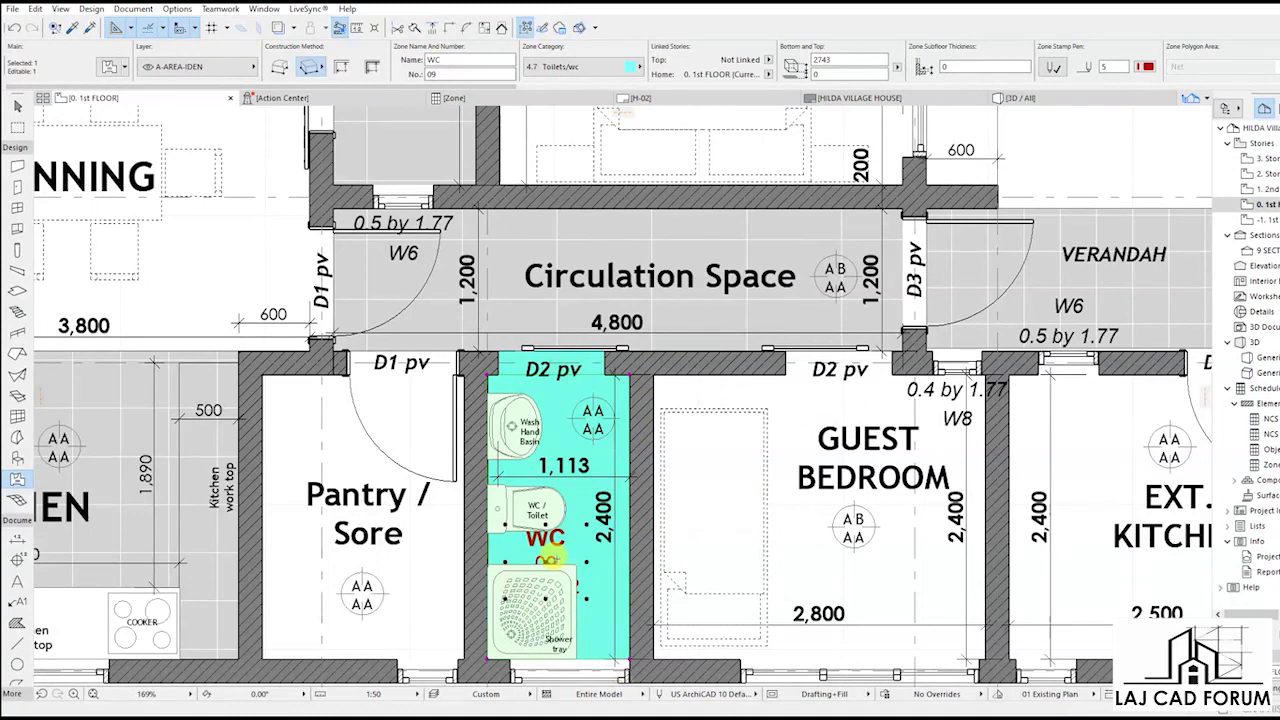
Move the stamp of the guest bedroom's WC zone up and clear of the shower tray, beside the wash hand basin.
{"action": "key", "text": "Escape"}
{"action": "left_click", "coordinate": [546, 561], "text": "shift"}
{"action": "left_click", "coordinate": [546, 561]}
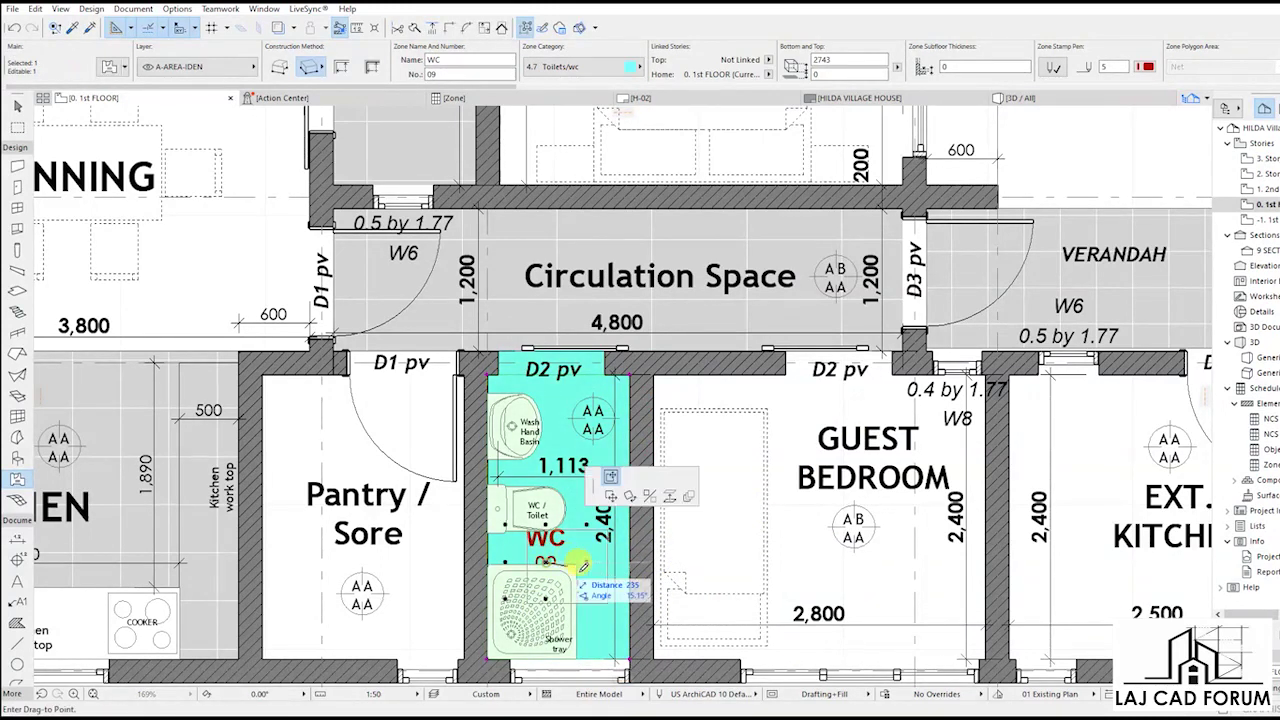
{"action": "left_click", "coordinate": [586, 593]}
{"action": "left_click_drag", "start_coordinate": [585, 578], "coordinate": [590, 455]}
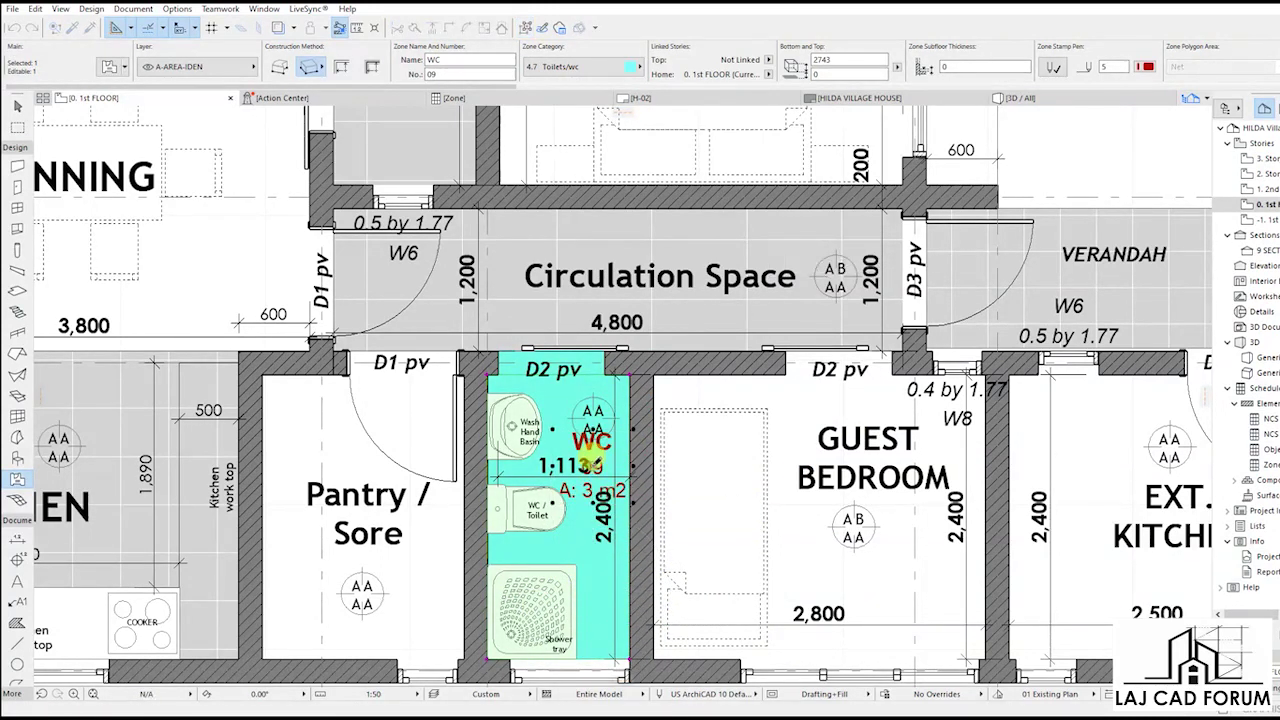
Move the 1,113 width dimension of the guest toilet up to just below the D2 door.
{"action": "left_click", "coordinate": [522, 476]}
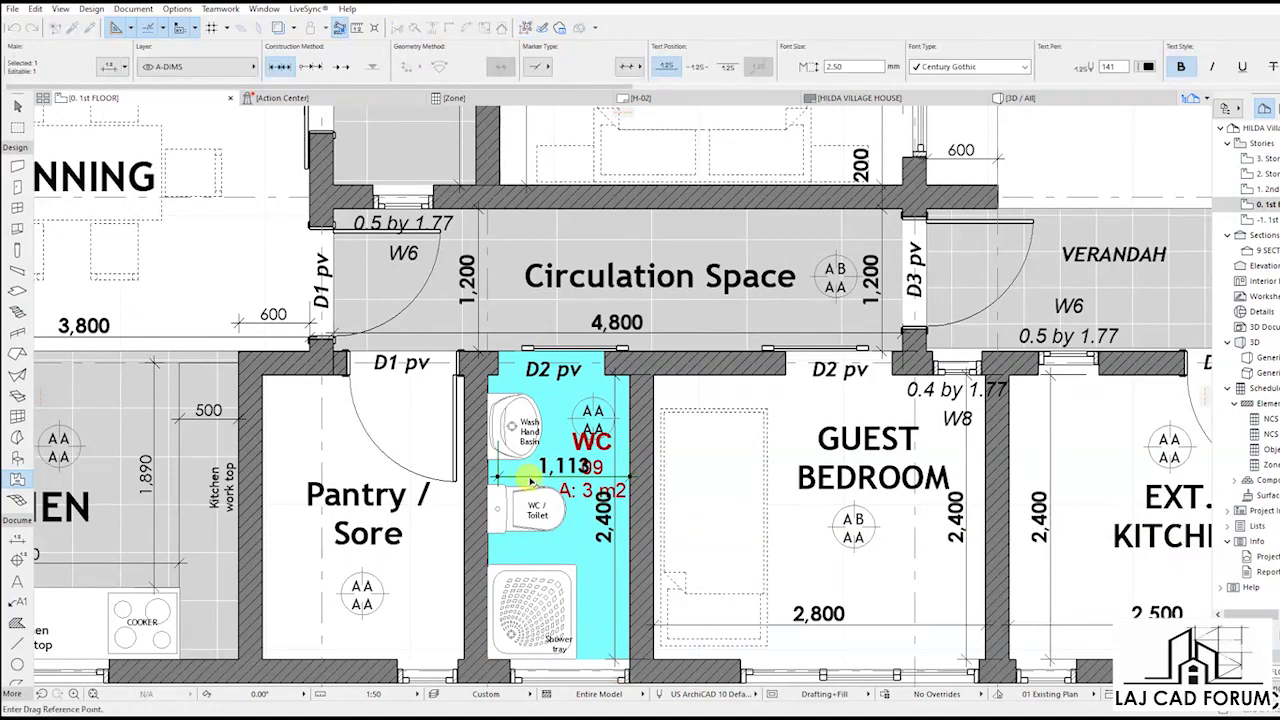
{"action": "left_click", "coordinate": [531, 476]}
{"action": "left_click", "coordinate": [529, 398]}
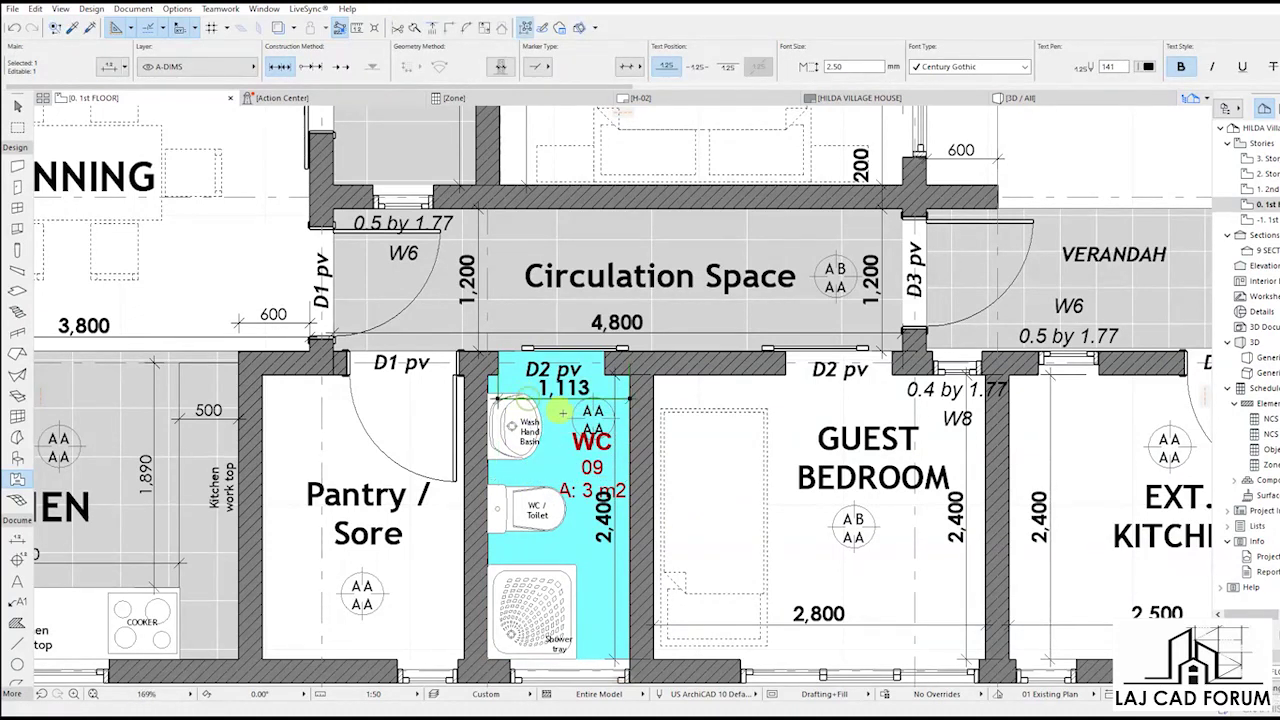
{"action": "key", "text": "Escape"}
Move the guest toilet's 2,400 length dimension across the wall into the guest bedroom.
{"action": "left_click", "coordinate": [615, 541], "text": "shift"}
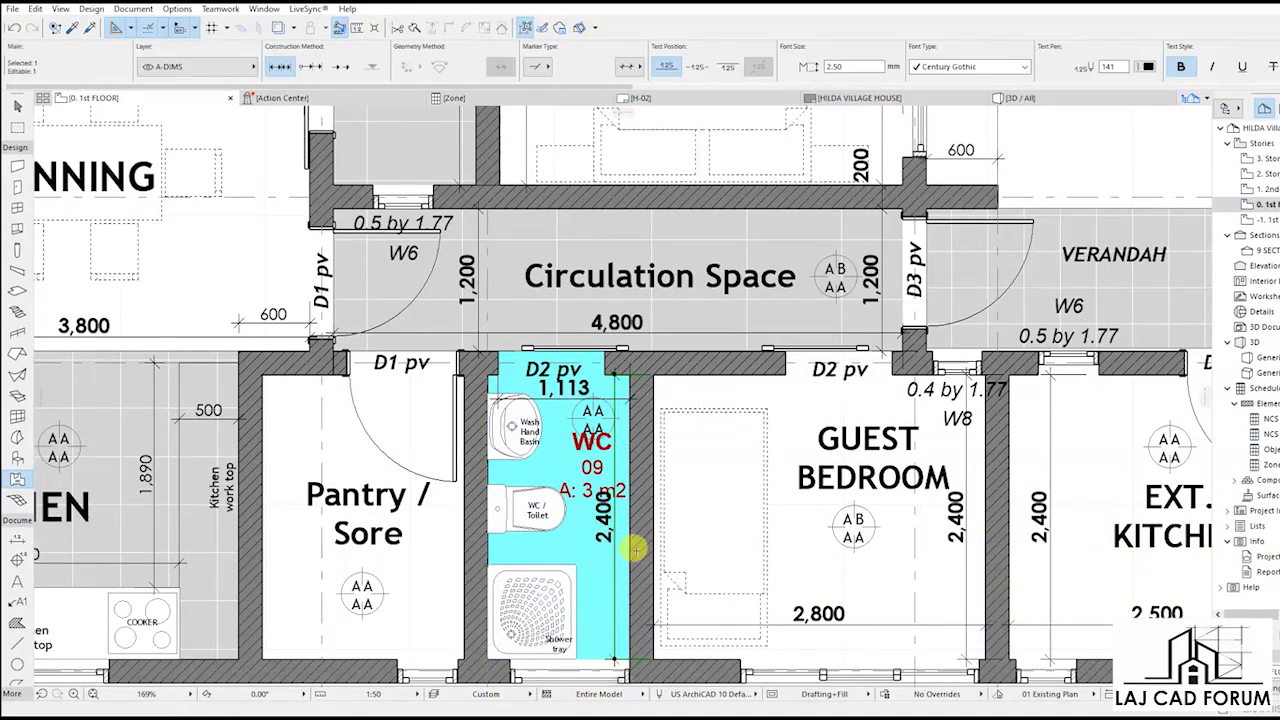
{"action": "left_click", "coordinate": [614, 568]}
{"action": "left_click", "coordinate": [721, 568]}
{"action": "key", "text": "Escape"}
{"action": "left_click", "coordinate": [596, 468]}
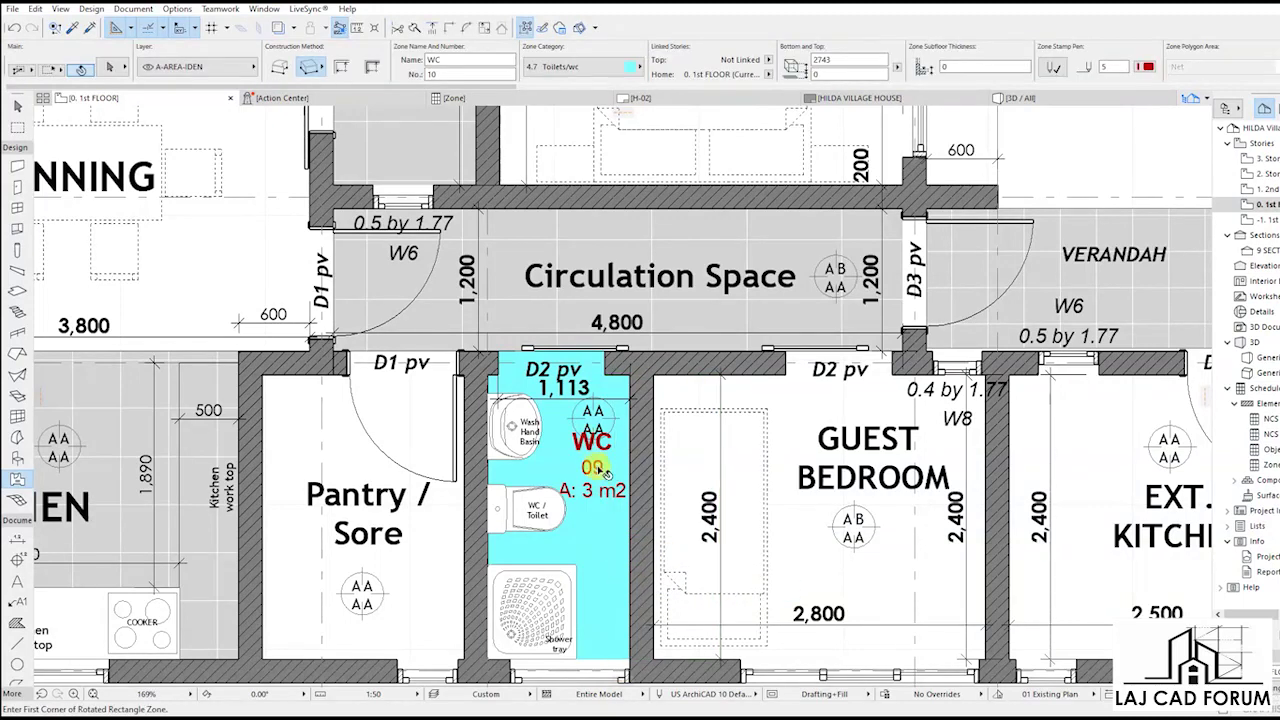
{"action": "key", "text": "Escape"}
Set the zone category to 4.6 Dining and draw a zone over the dining area from the kitchen edge to the porch wall.
{"action": "scroll", "coordinate": [780, 515], "scroll_direction": "down", "scroll_amount": 4}
{"action": "middle_click_drag", "start_coordinate": [802, 411], "coordinate": [731, 543]}
{"action": "scroll", "coordinate": [732, 553], "scroll_direction": "down", "scroll_amount": 2}
{"action": "middle_click_drag", "start_coordinate": [686, 394], "coordinate": [688, 564]}
{"action": "left_click", "coordinate": [636, 67]}
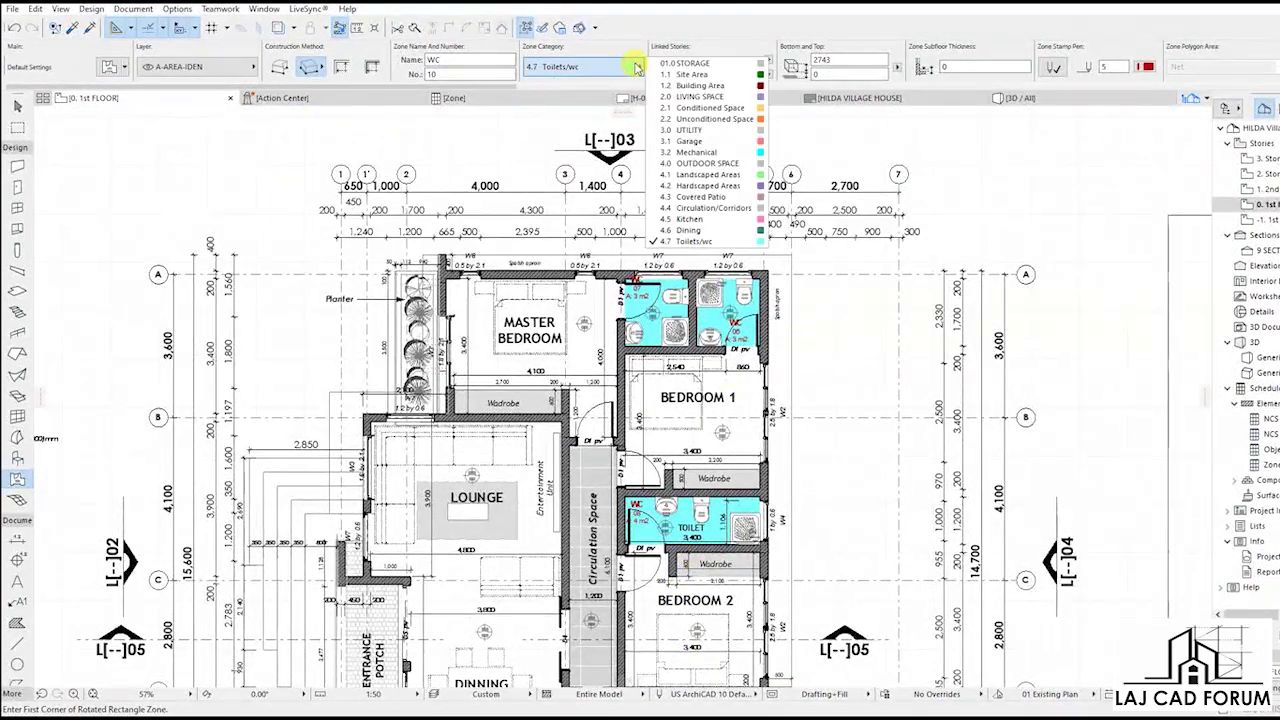
{"action": "left_click", "coordinate": [688, 231]}
{"action": "scroll", "coordinate": [600, 480], "scroll_direction": "down", "scroll_amount": 4}
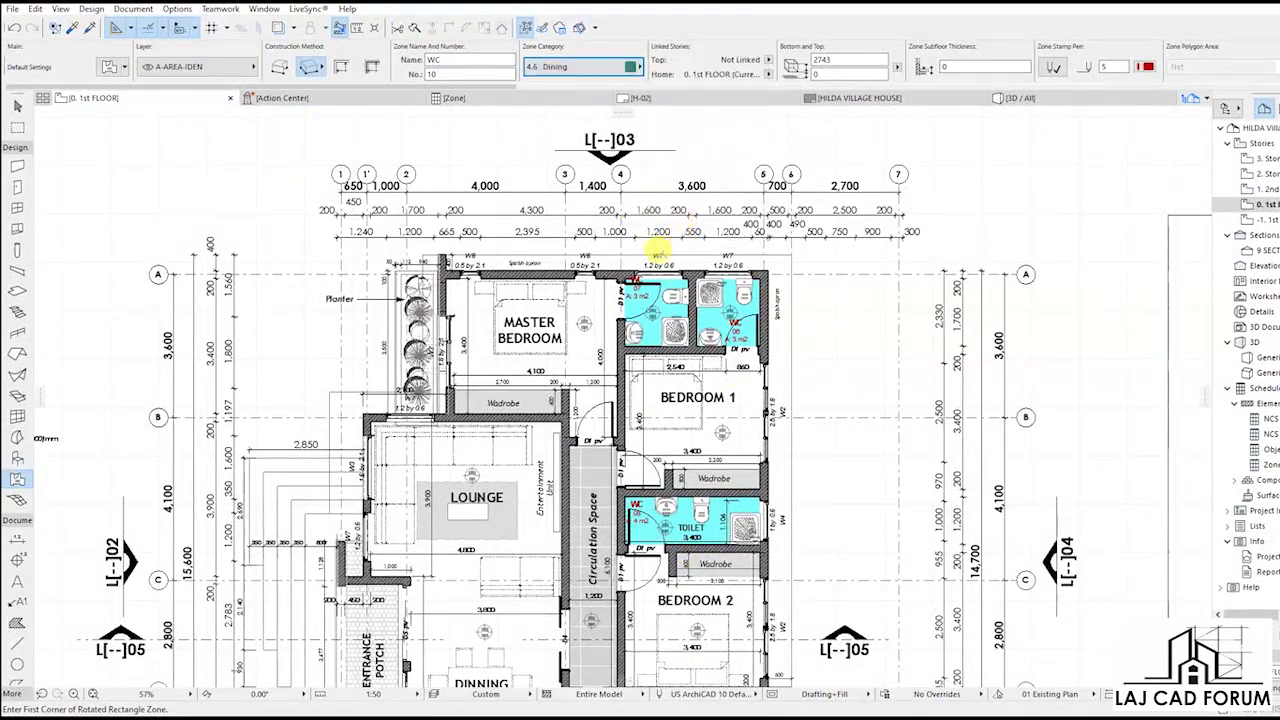
{"action": "scroll", "coordinate": [553, 542], "scroll_direction": "up", "scroll_amount": 4}
{"action": "scroll", "coordinate": [560, 535], "scroll_direction": "up", "scroll_amount": 5}
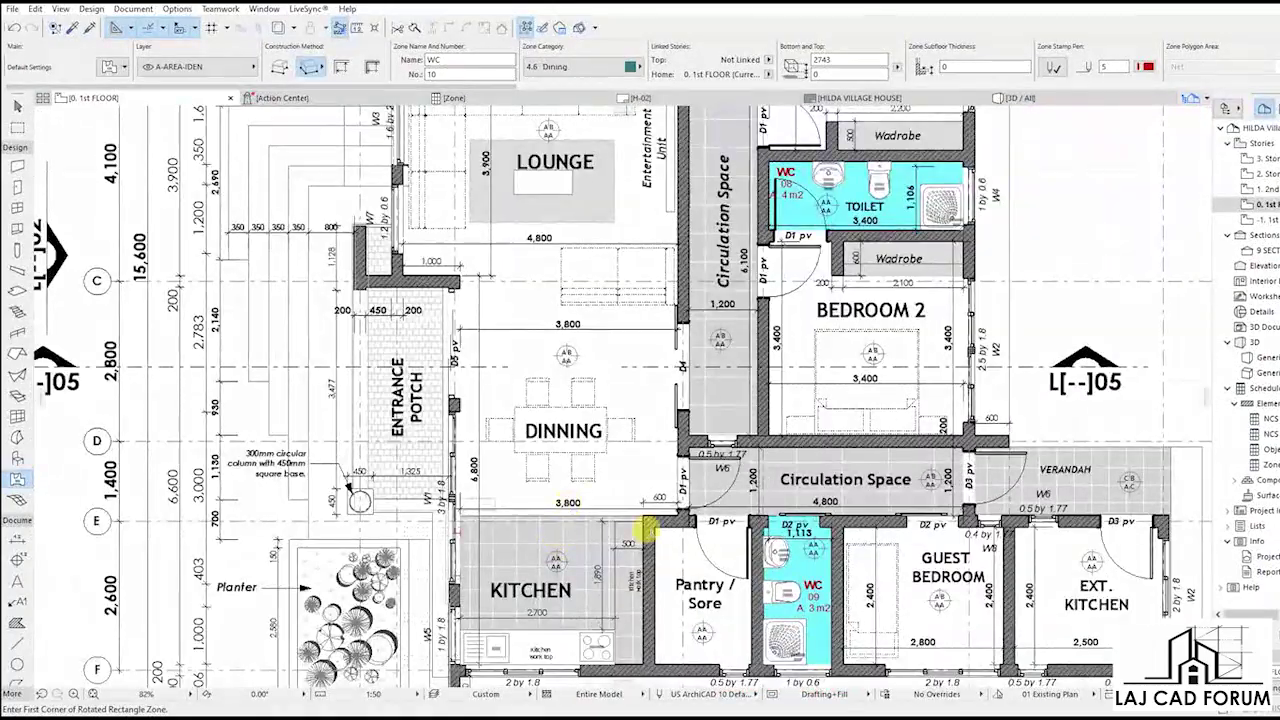
{"action": "left_click", "coordinate": [648, 520]}
{"action": "scroll", "coordinate": [626, 491], "scroll_direction": "down", "scroll_amount": 4}
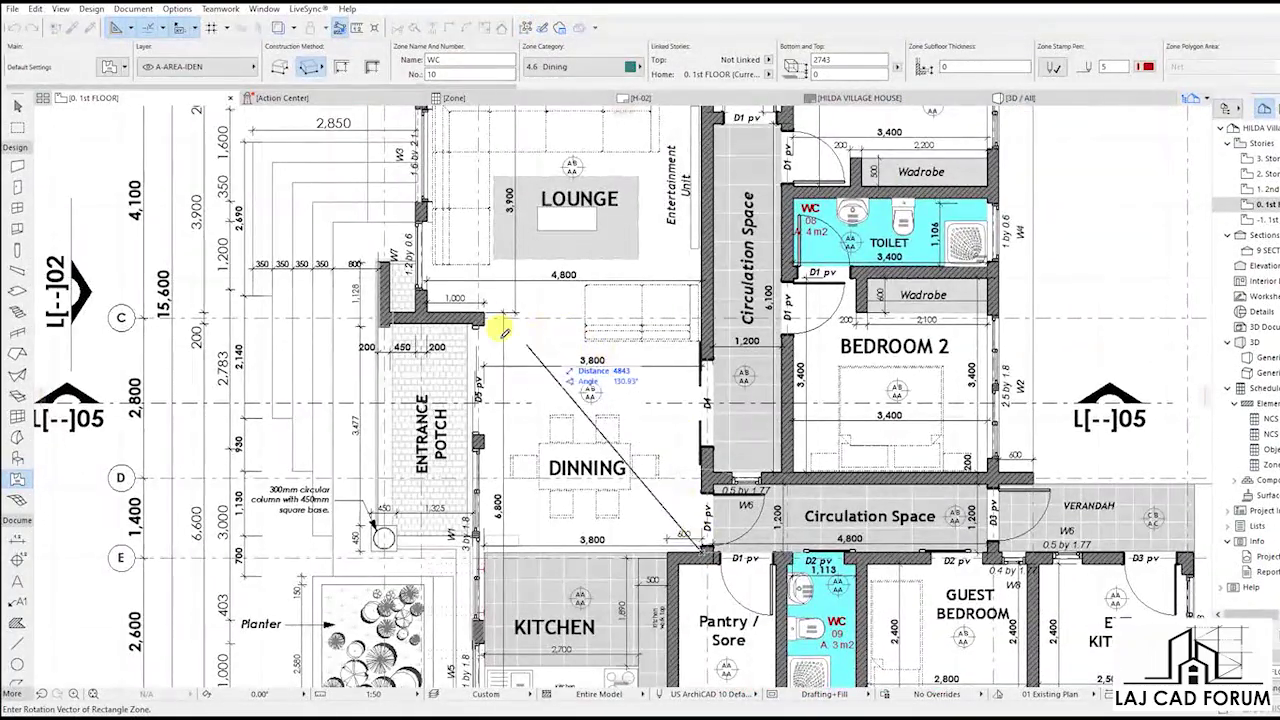
{"action": "scroll", "coordinate": [481, 316], "scroll_direction": "up", "scroll_amount": 3}
{"action": "middle_click_drag", "start_coordinate": [520, 342], "coordinate": [554, 100]}
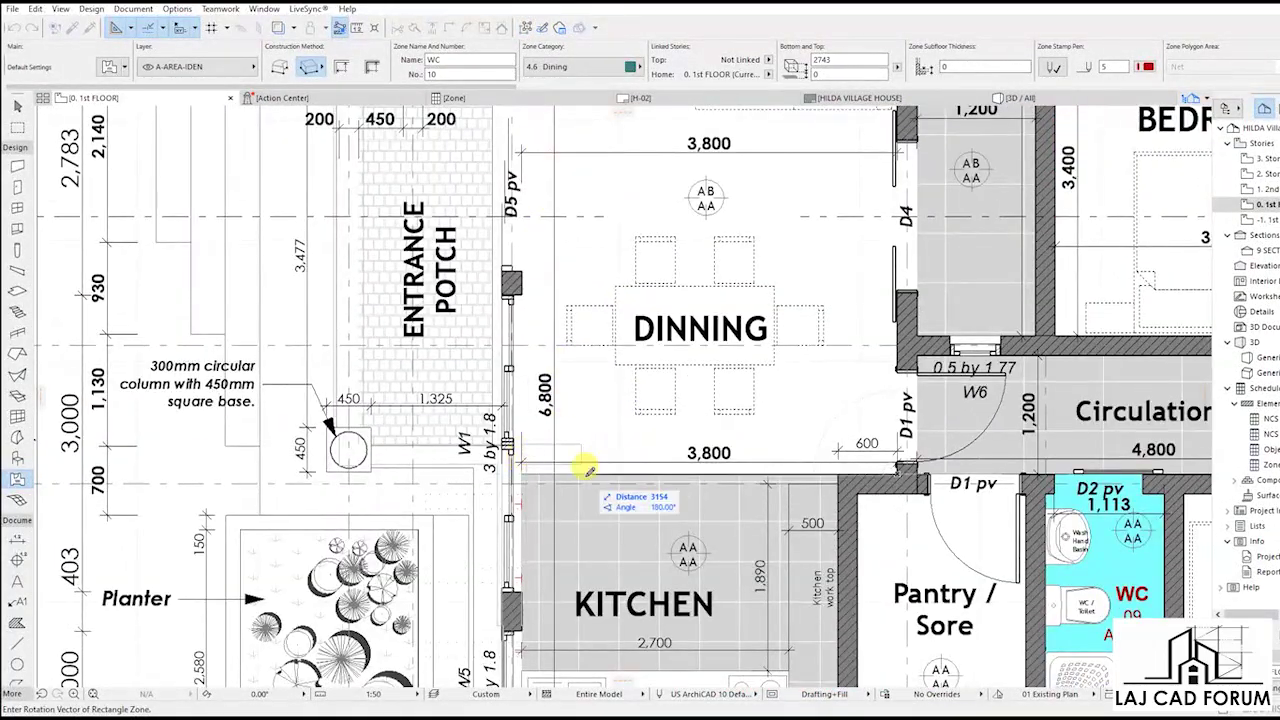
{"action": "scroll", "coordinate": [574, 462], "scroll_direction": "down", "scroll_amount": 4}
{"action": "scroll", "coordinate": [560, 343], "scroll_direction": "up", "scroll_amount": 4}
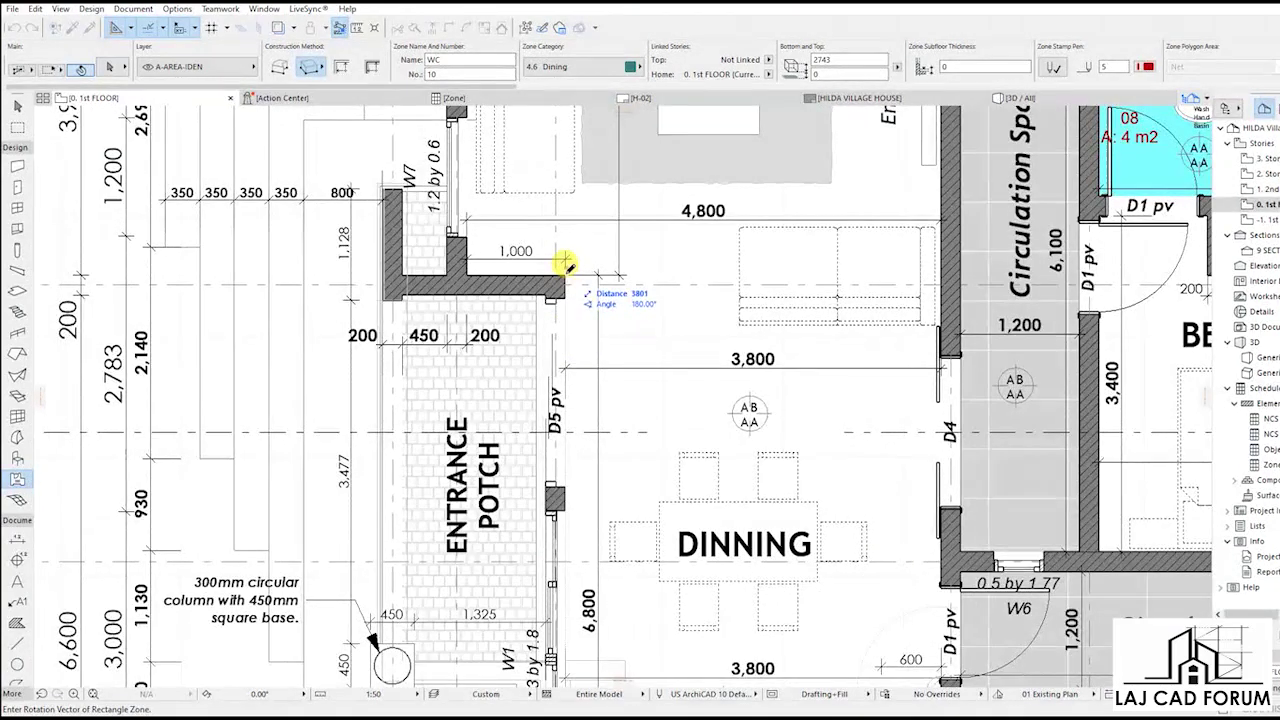
{"action": "left_click", "coordinate": [565, 263]}
{"action": "left_click", "coordinate": [565, 265]}
{"action": "left_click", "coordinate": [637, 393]}
{"action": "scroll", "coordinate": [636, 392], "scroll_direction": "down", "scroll_amount": 2}
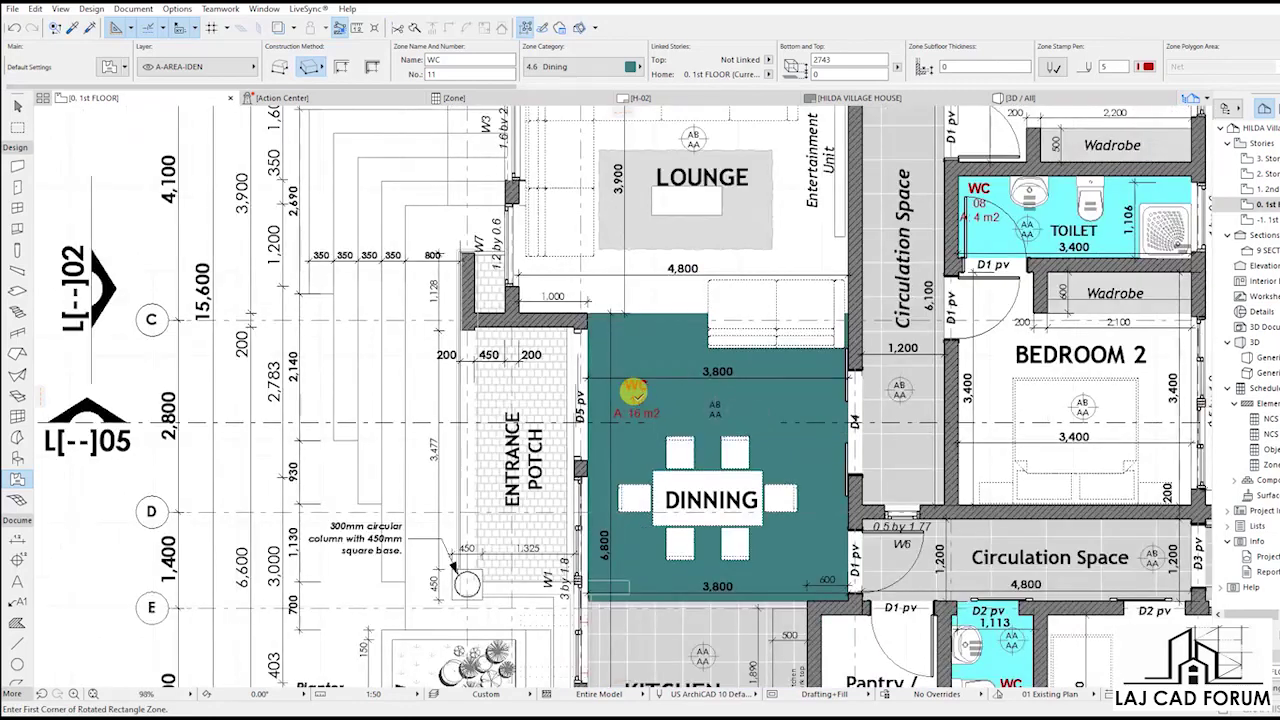
{"action": "scroll", "coordinate": [698, 424], "scroll_direction": "down", "scroll_amount": 4}
{"action": "scroll", "coordinate": [698, 424], "scroll_direction": "up", "scroll_amount": 3}
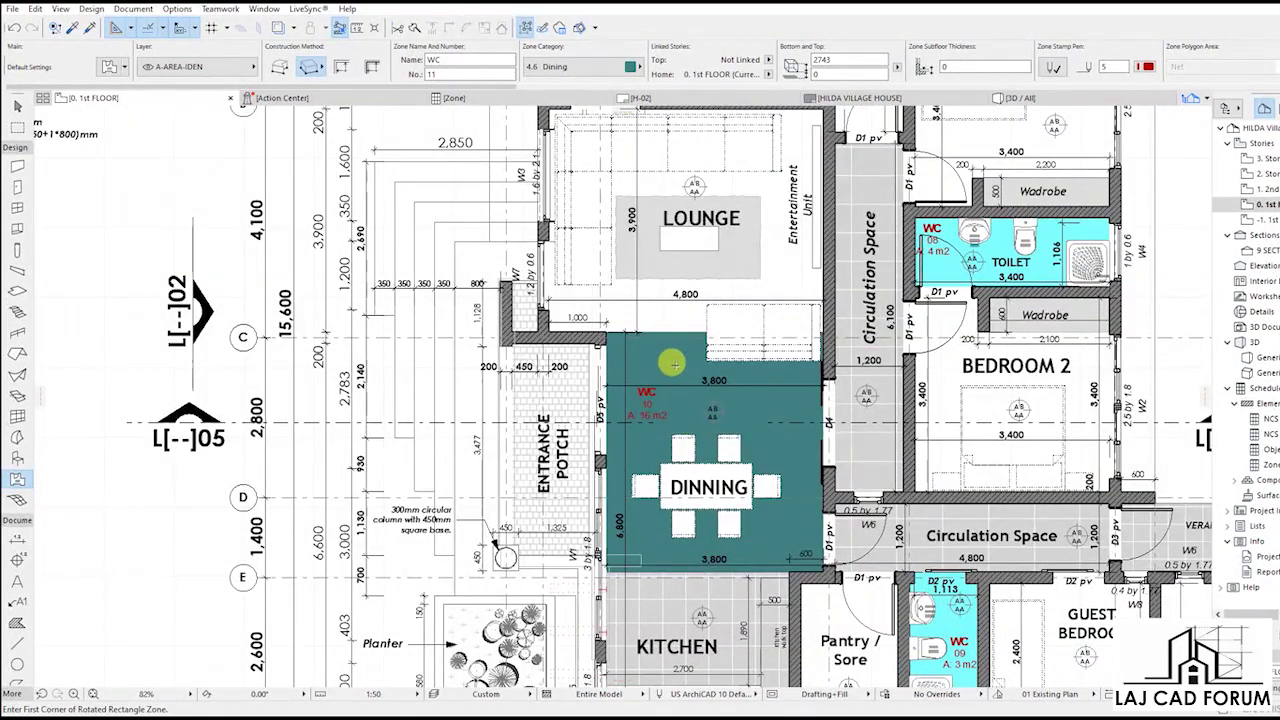
{"action": "left_click", "coordinate": [679, 336], "text": "shift"}
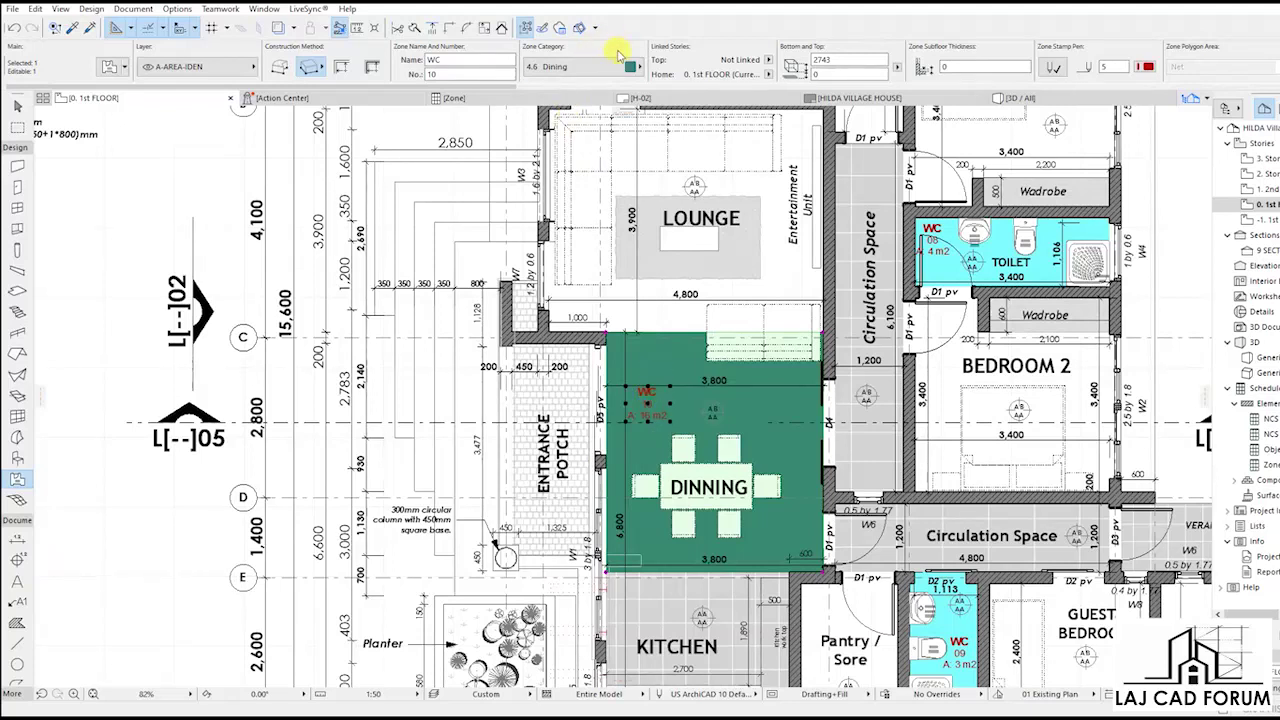
{"action": "scroll", "coordinate": [640, 403], "scroll_direction": "up", "scroll_amount": 3}
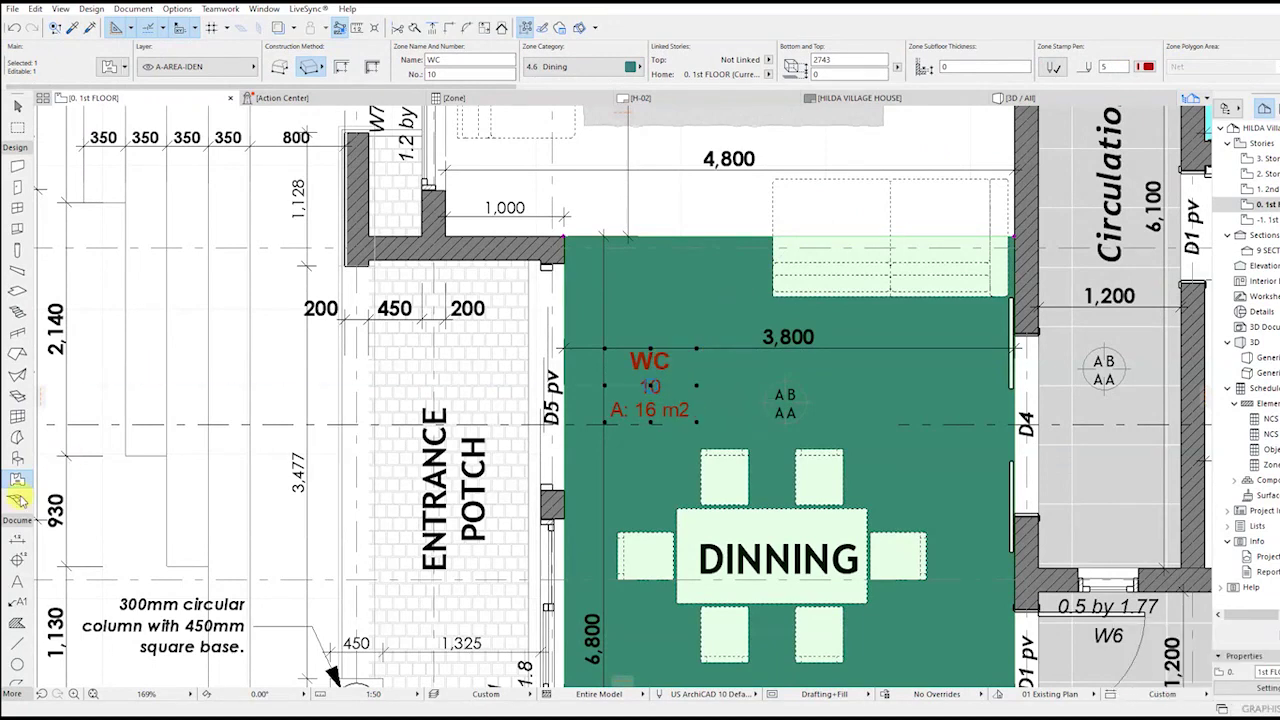
{"action": "right_click", "coordinate": [661, 361]}
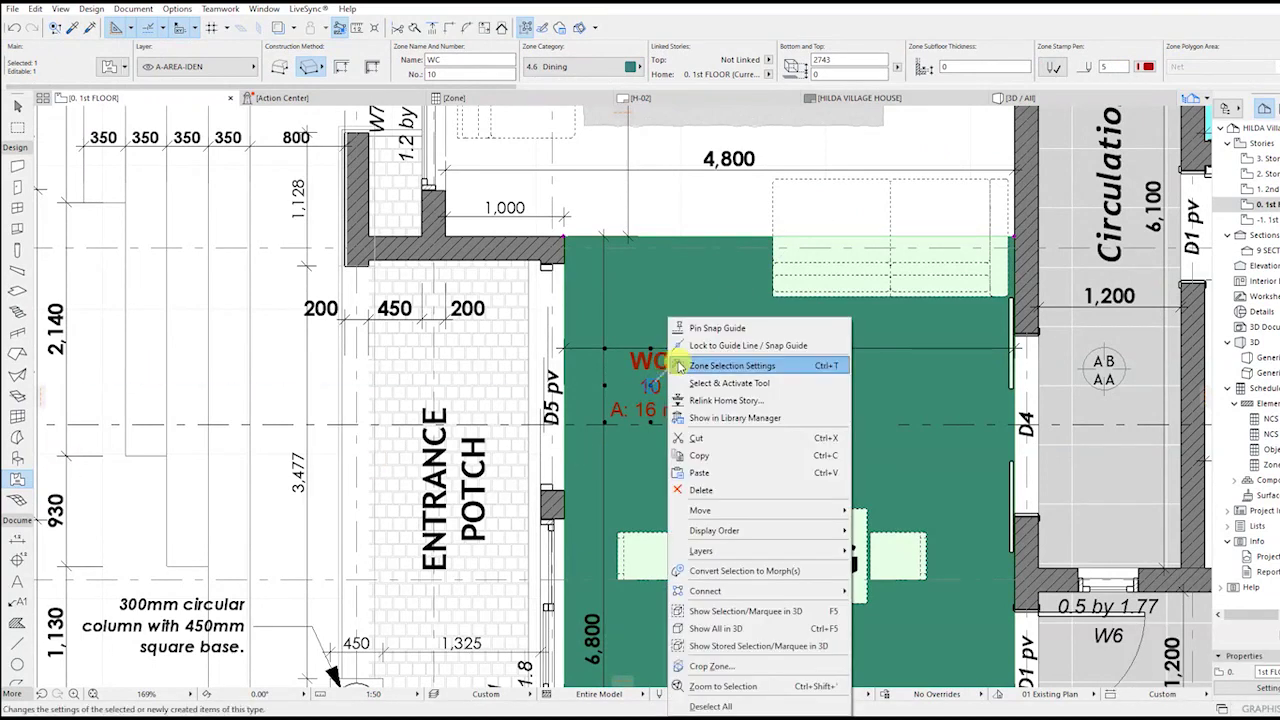
{"action": "left_click", "coordinate": [616, 408]}
{"action": "scroll", "coordinate": [649, 398], "scroll_direction": "down", "scroll_amount": 4}
{"action": "middle_click_drag", "start_coordinate": [650, 398], "coordinate": [655, 443]}
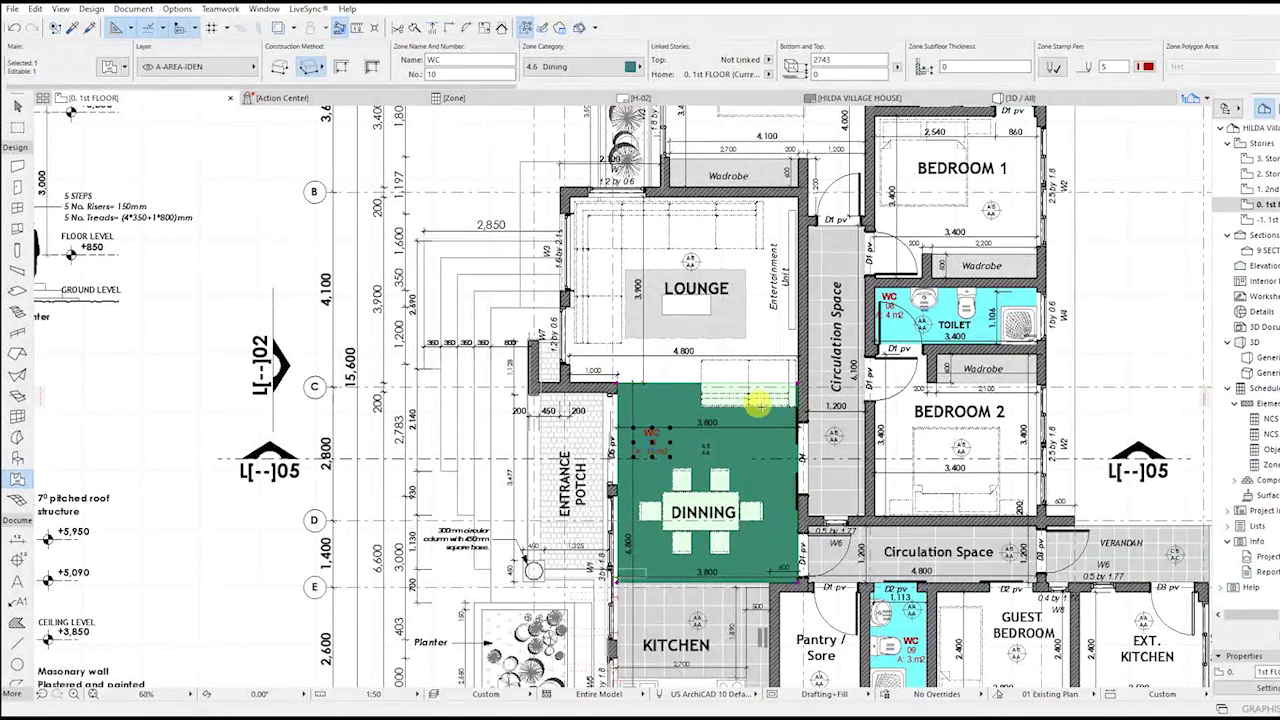
{"action": "key", "text": "Escape"}
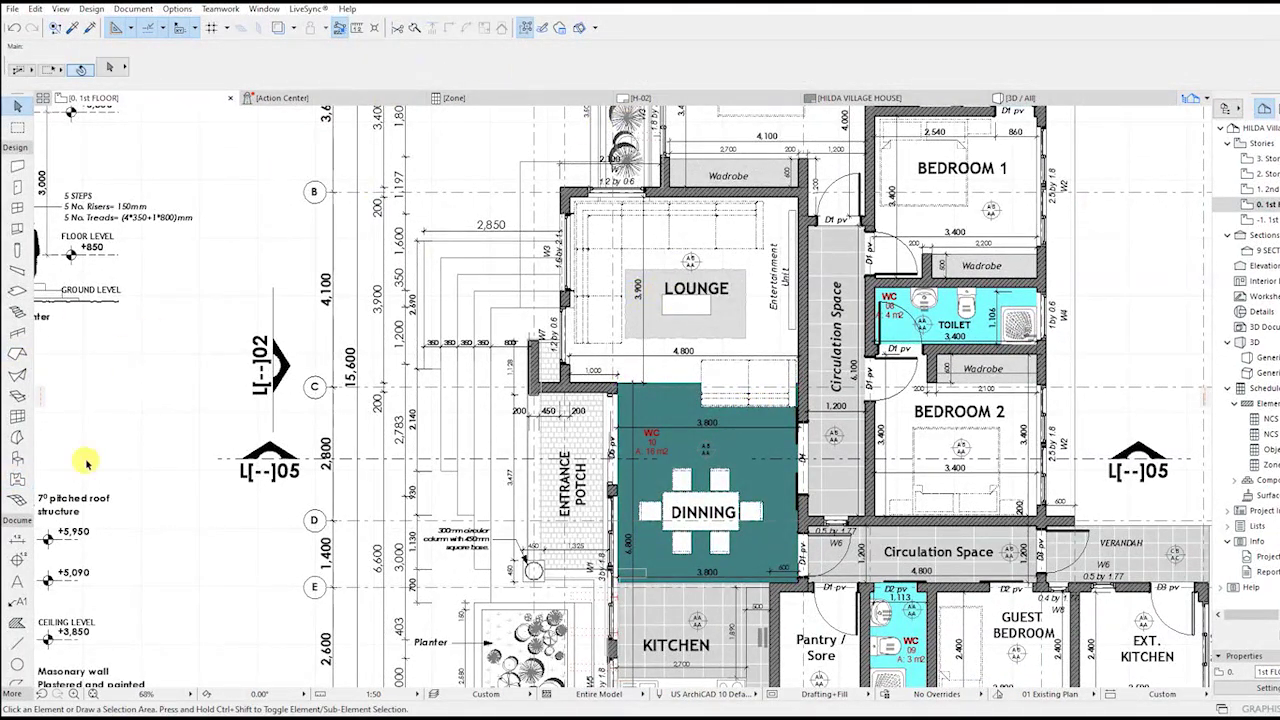
Set the zone category to 2.0 LIVING SPACE and draw a zone over the lounge, with its stamp near the lower-left corner.
{"action": "left_click", "coordinate": [18, 484]}
{"action": "left_click", "coordinate": [606, 67]}
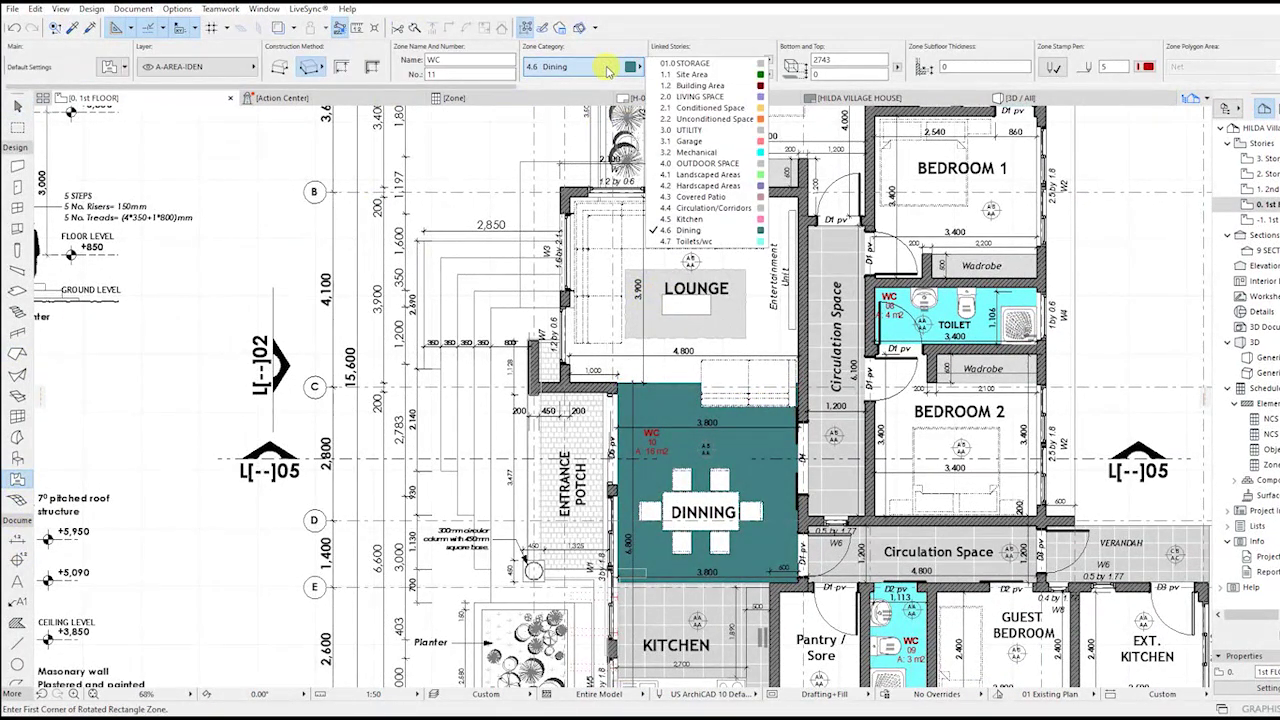
{"action": "left_click", "coordinate": [700, 96]}
{"action": "scroll", "coordinate": [780, 238], "scroll_direction": "up", "scroll_amount": 2}
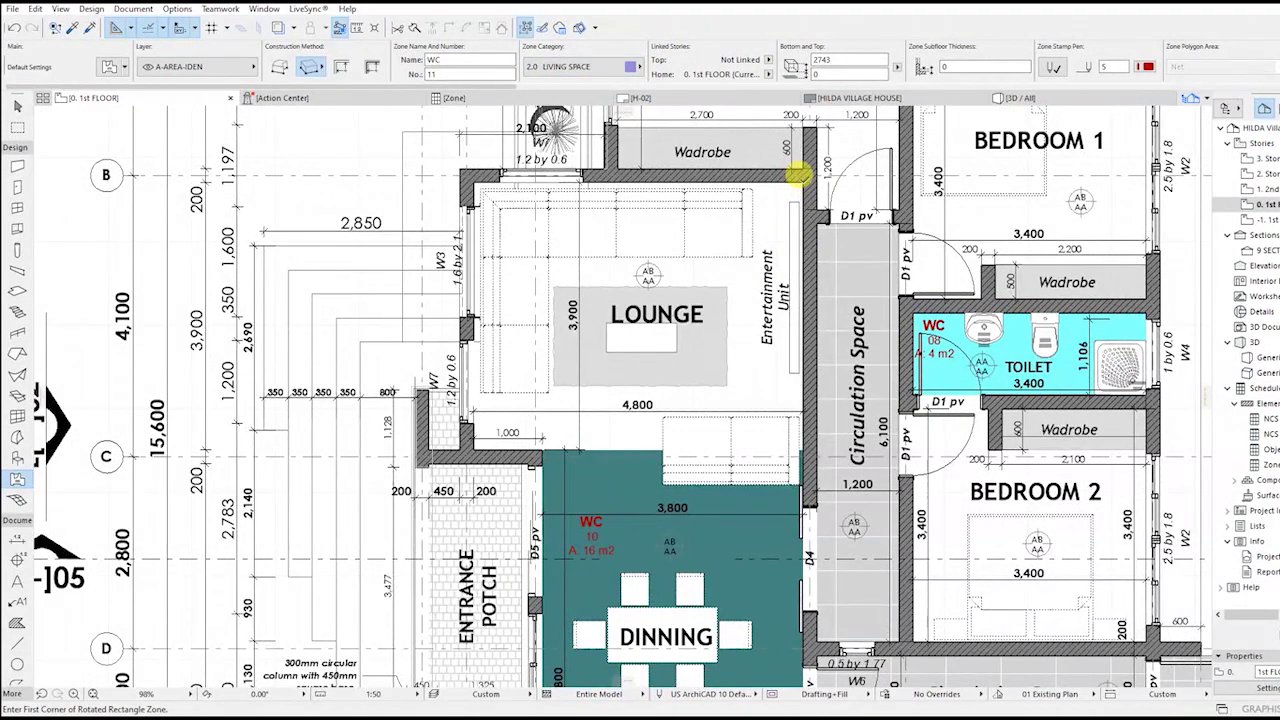
{"action": "left_click", "coordinate": [800, 175]}
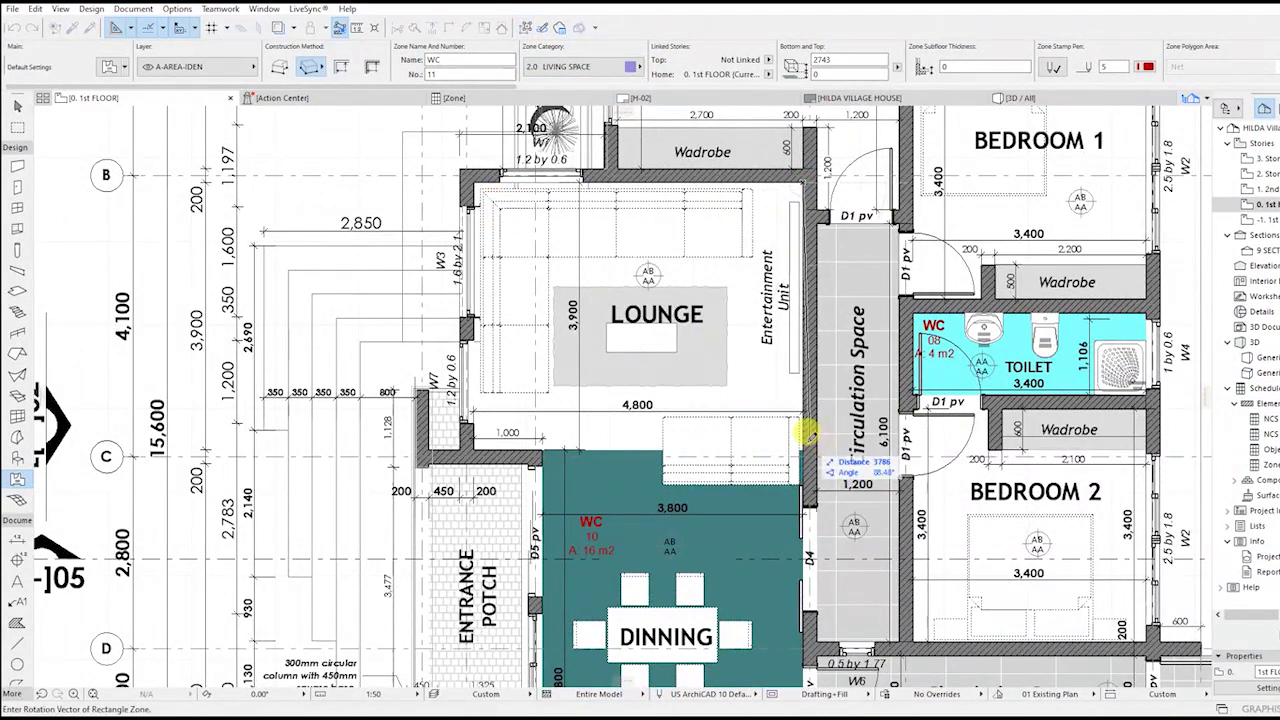
{"action": "left_click", "coordinate": [803, 442]}
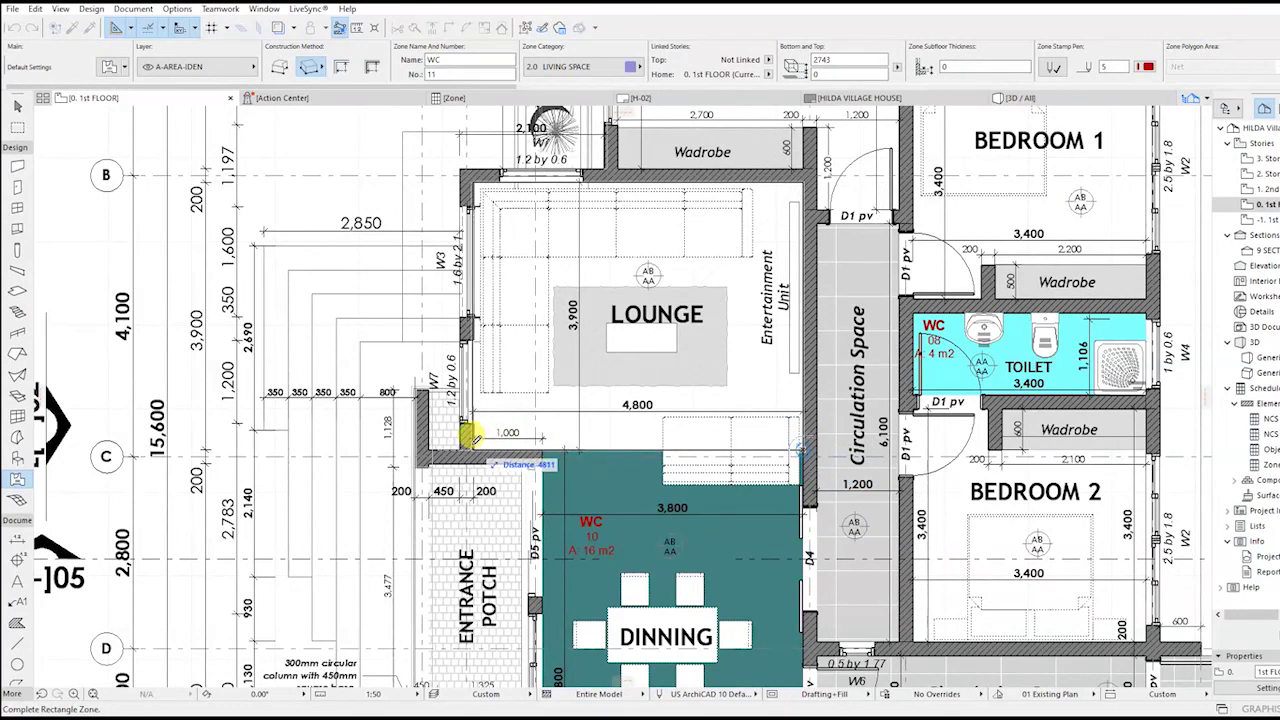
{"action": "left_click", "coordinate": [471, 437]}
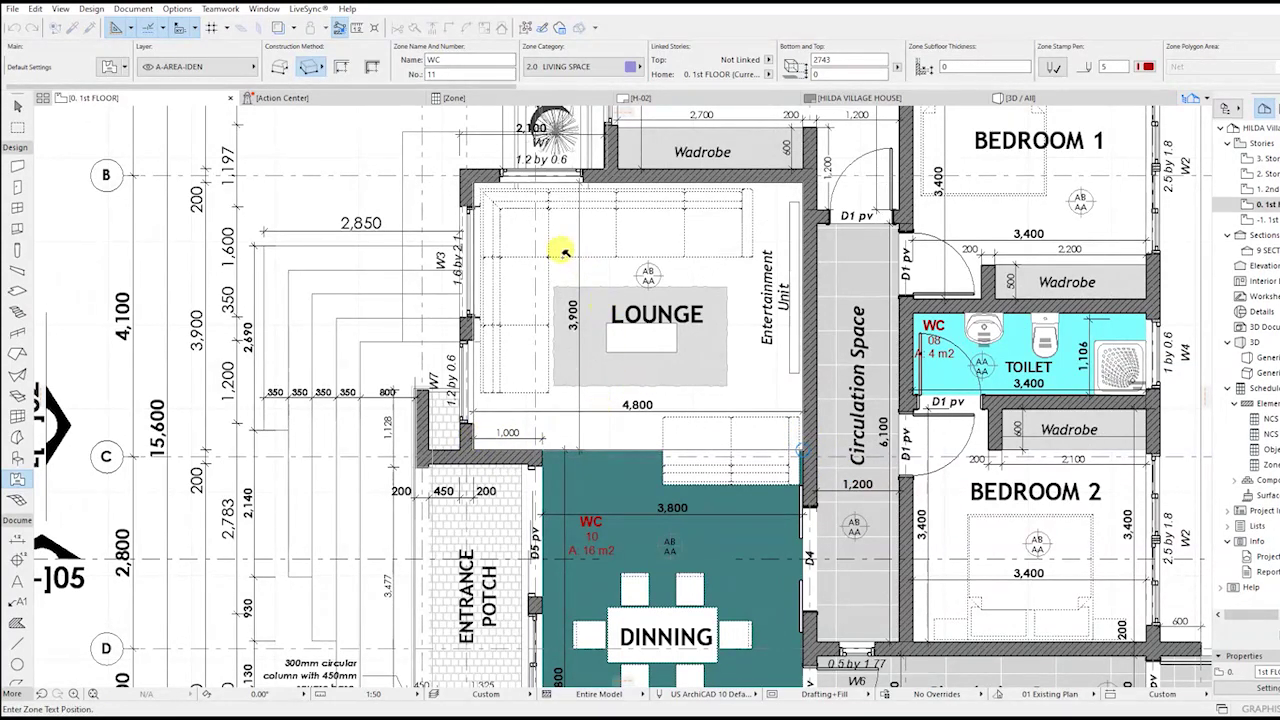
{"action": "left_click", "coordinate": [553, 420]}
Set the zone category to 4.5 Kitchen and draw a zone over the kitchen up to the dining zone's edge, stamping it above the KITCHEN label.
{"action": "scroll", "coordinate": [609, 409], "scroll_direction": "down", "scroll_amount": 5}
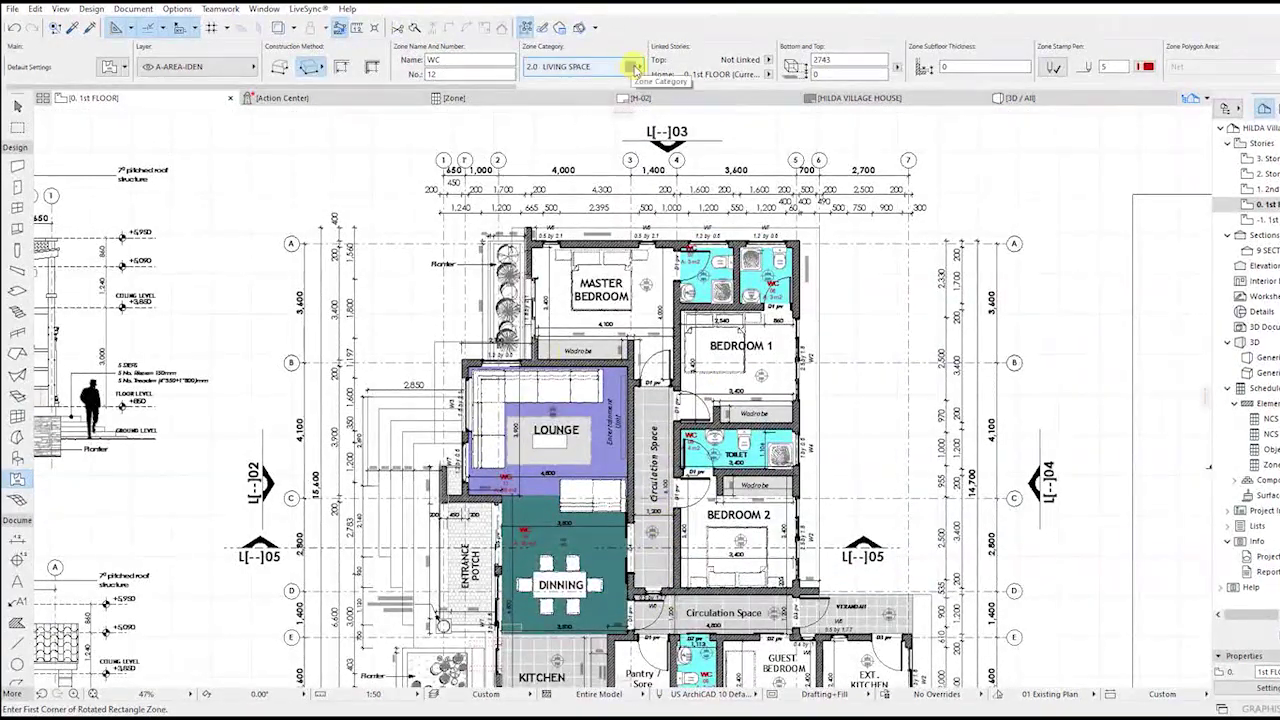
{"action": "left_click", "coordinate": [640, 68]}
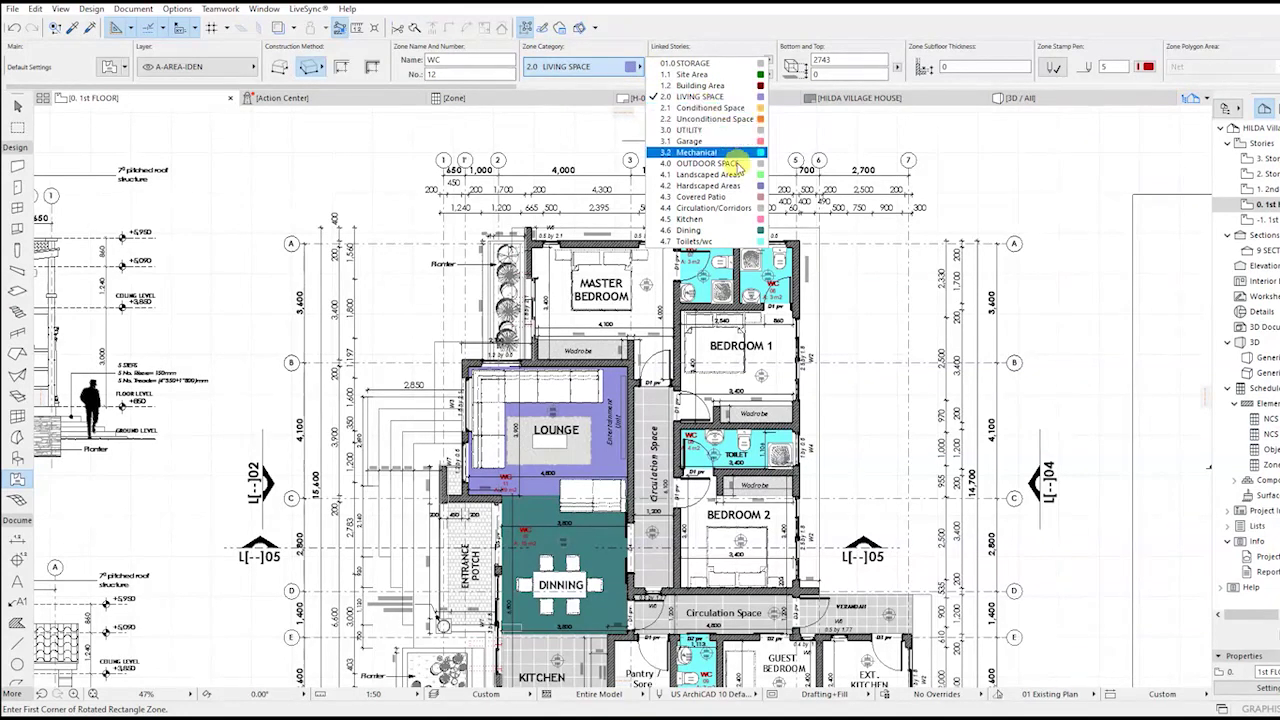
{"action": "left_click", "coordinate": [762, 219]}
{"action": "scroll", "coordinate": [740, 160], "scroll_direction": "down", "scroll_amount": 5}
{"action": "scroll", "coordinate": [600, 400], "scroll_direction": "up", "scroll_amount": 4}
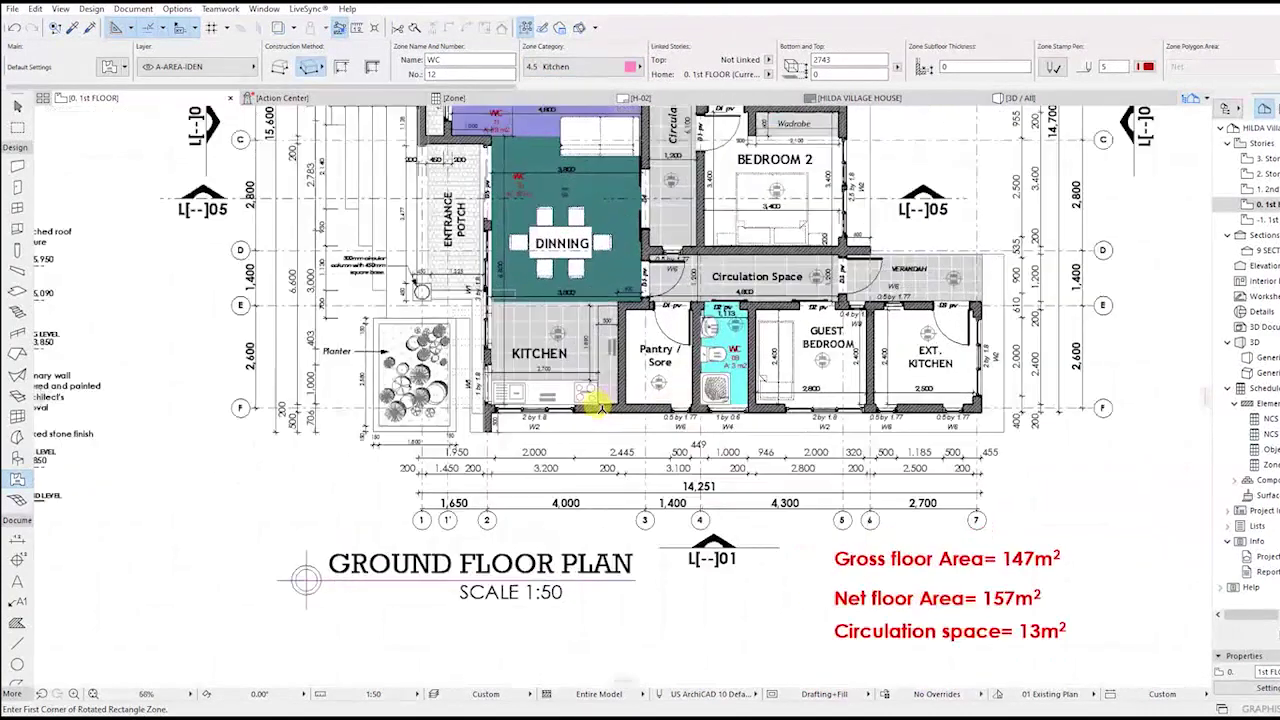
{"action": "left_click", "coordinate": [617, 268]}
{"action": "scroll", "coordinate": [630, 235], "scroll_direction": "up", "scroll_amount": 3}
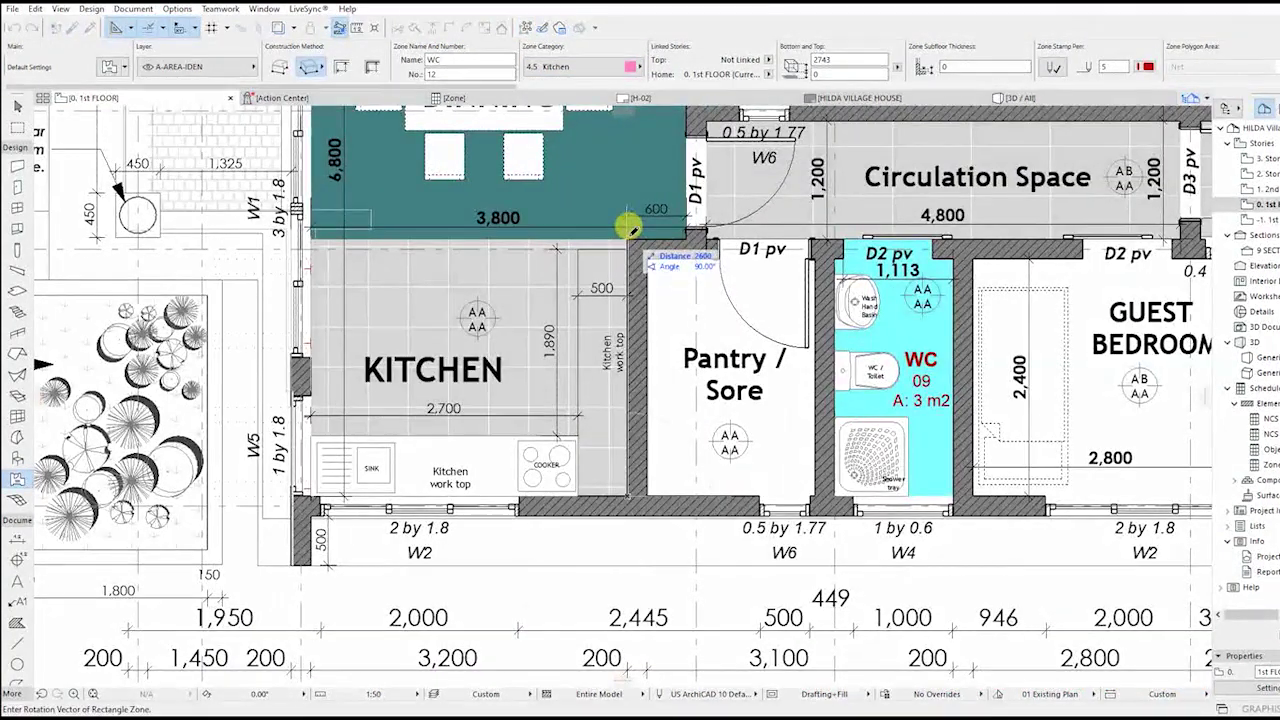
{"action": "left_click", "coordinate": [629, 214]}
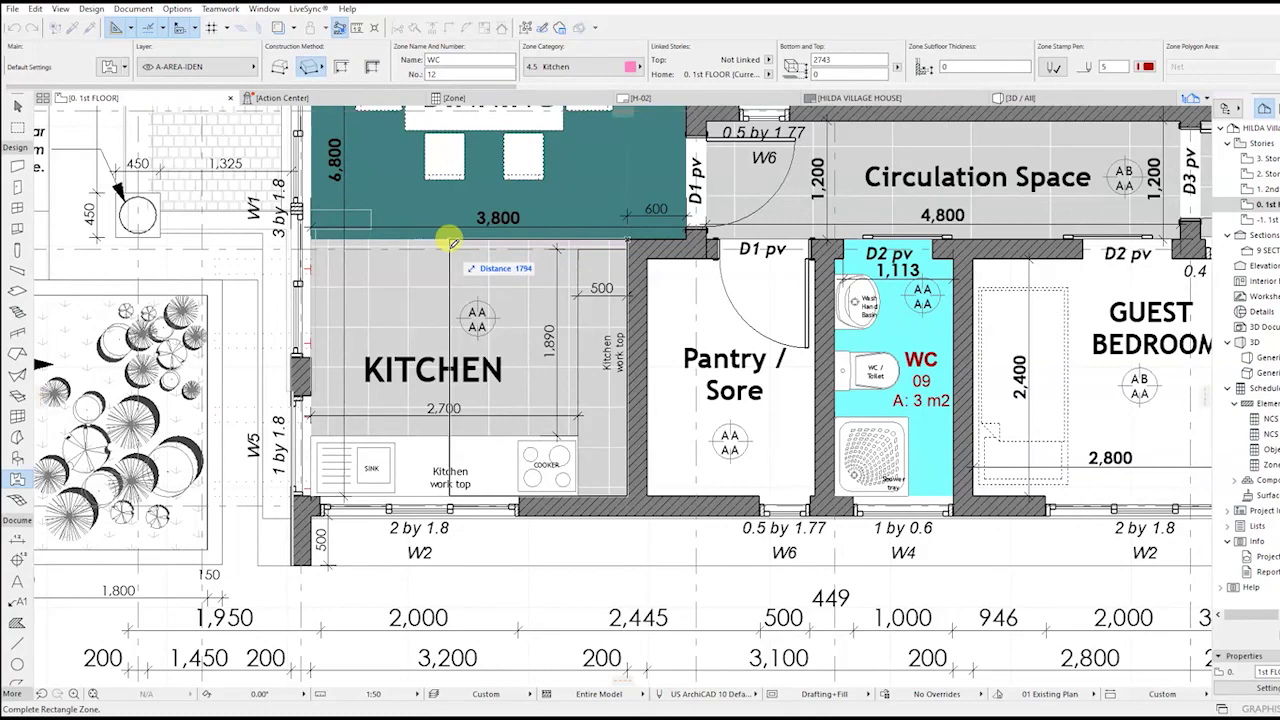
{"action": "left_click", "coordinate": [318, 212]}
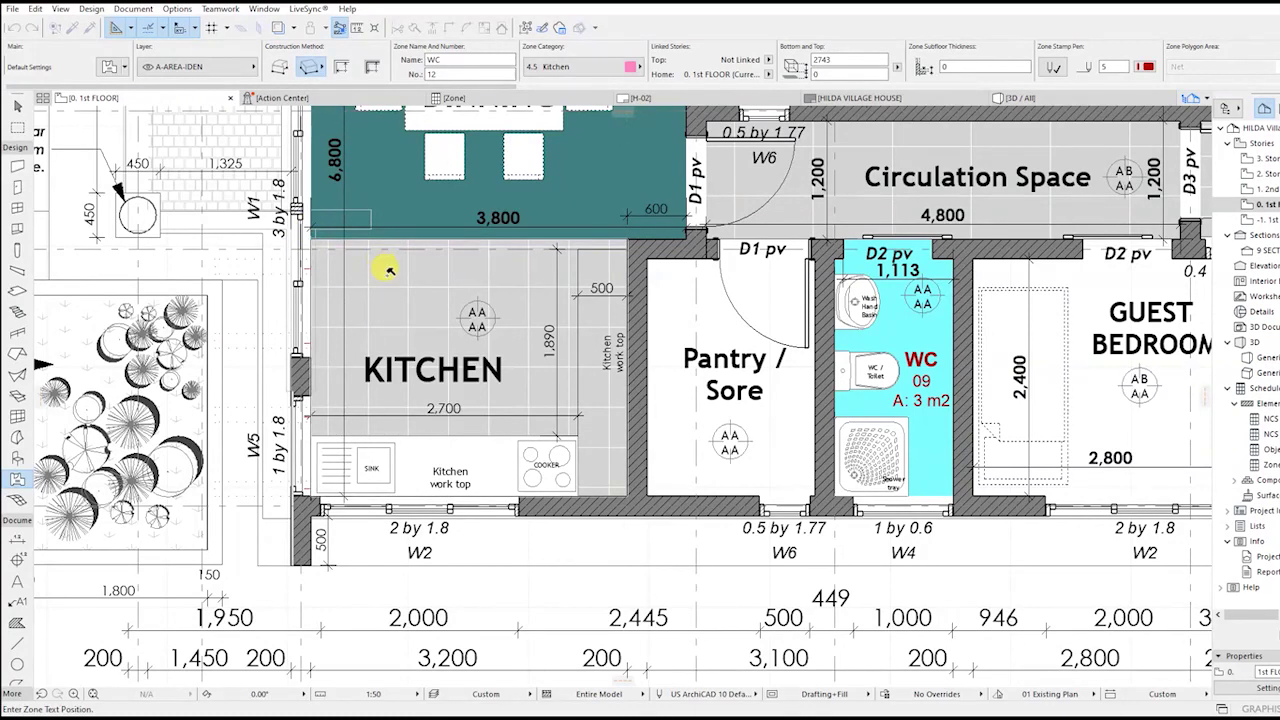
{"action": "left_click", "coordinate": [388, 269]}
Draw a 4.5 Kitchen zone over the external kitchen and place its stamp in the room's upper-left corner.
{"action": "scroll", "coordinate": [433, 297], "scroll_direction": "down", "scroll_amount": 3}
{"action": "middle_click_drag", "start_coordinate": [650, 300], "coordinate": [576, 398]}
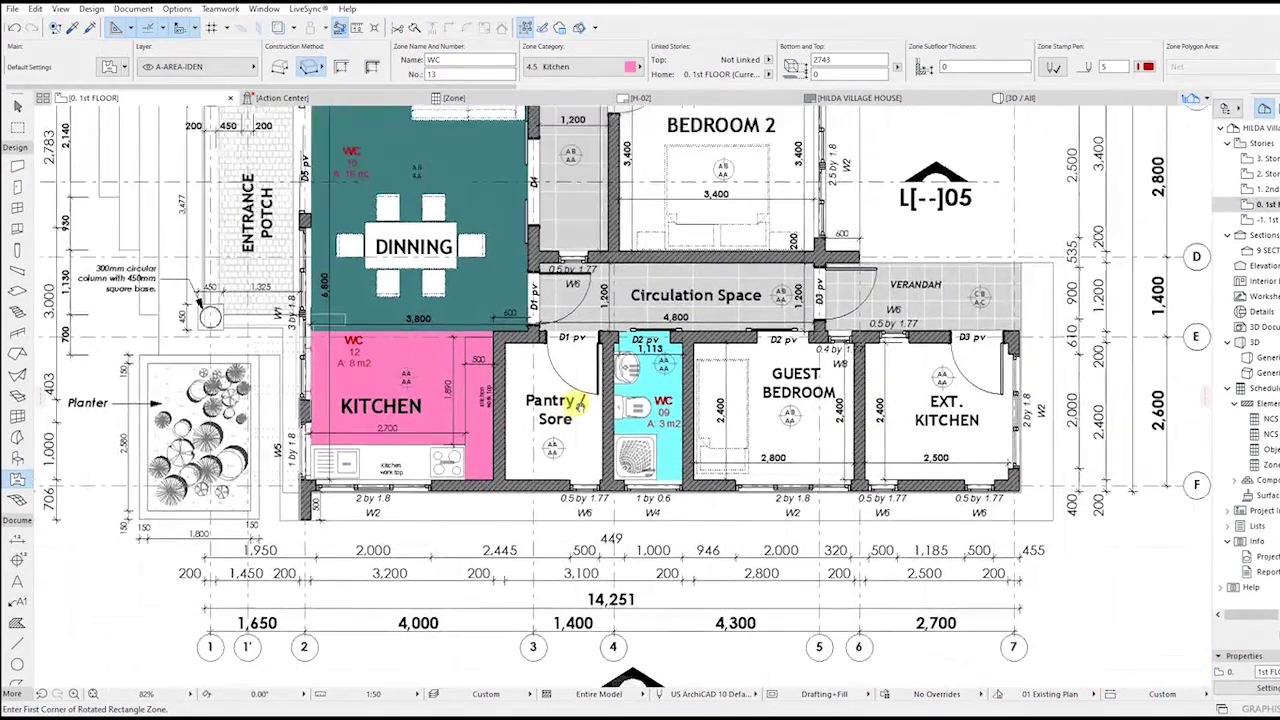
{"action": "middle_click_drag", "start_coordinate": [1004, 515], "coordinate": [778, 438]}
{"action": "scroll", "coordinate": [778, 437], "scroll_direction": "up", "scroll_amount": 4}
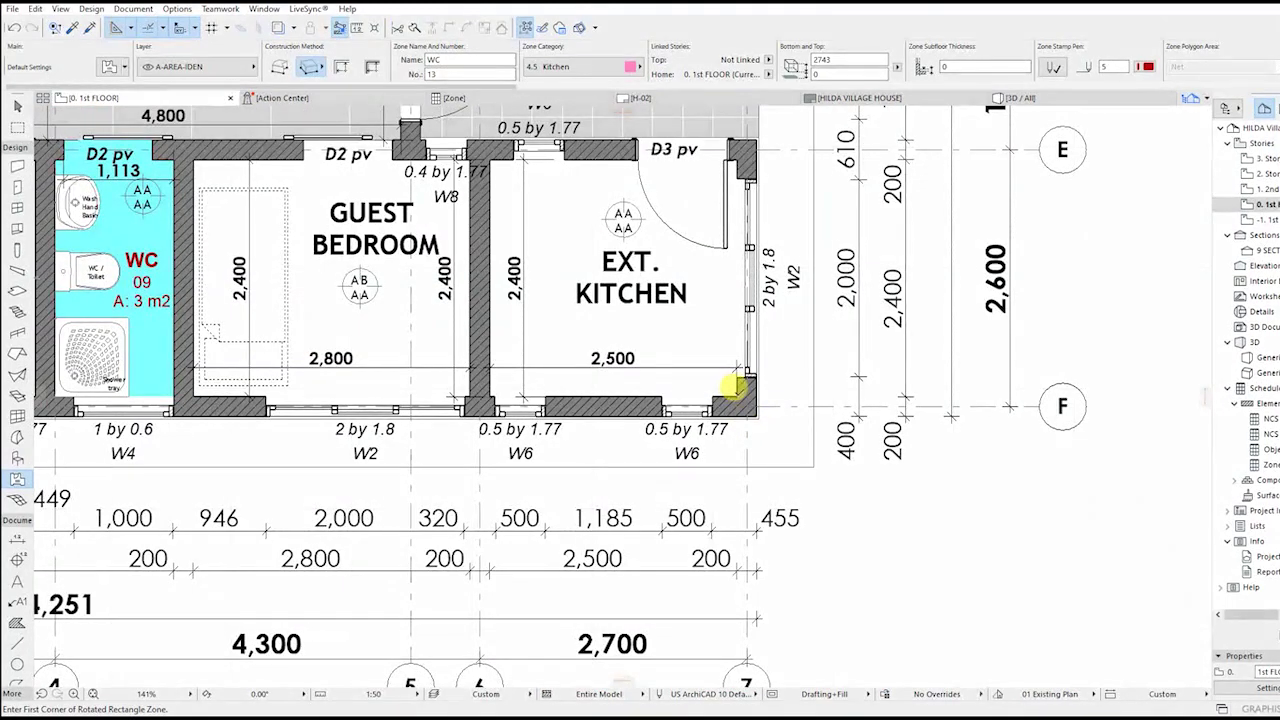
{"action": "left_click", "coordinate": [735, 393]}
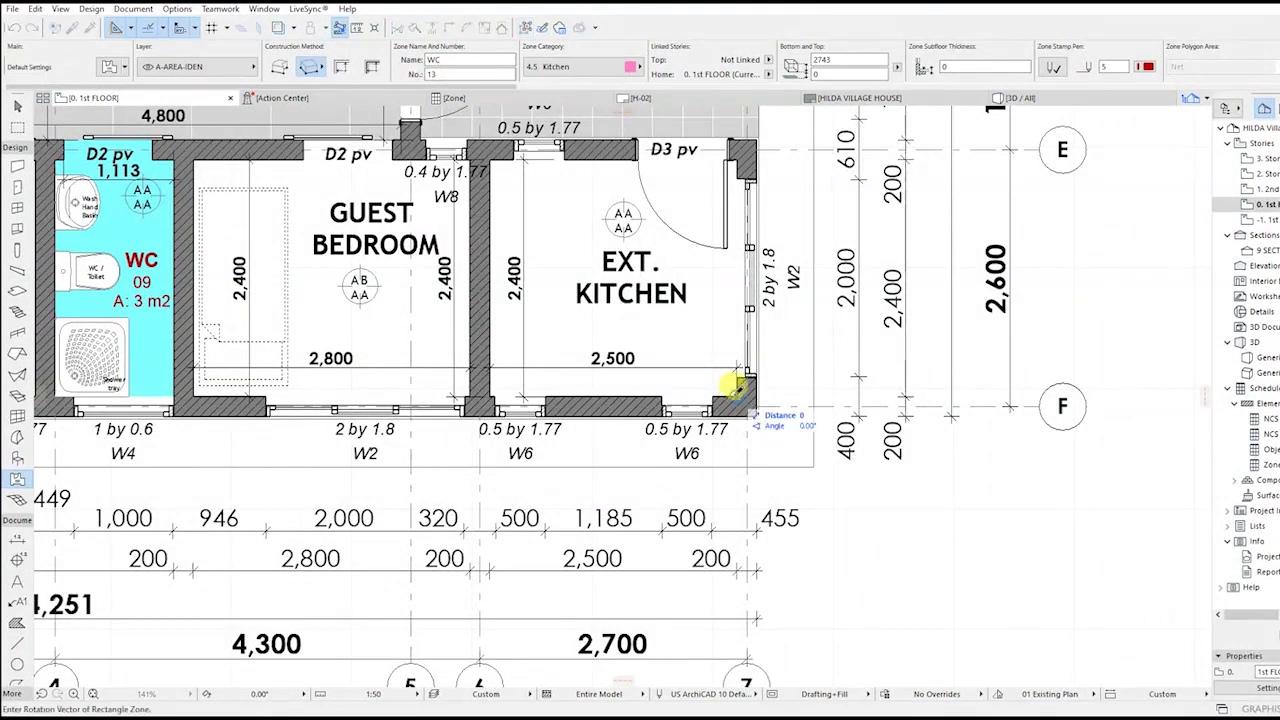
{"action": "left_click", "coordinate": [492, 388]}
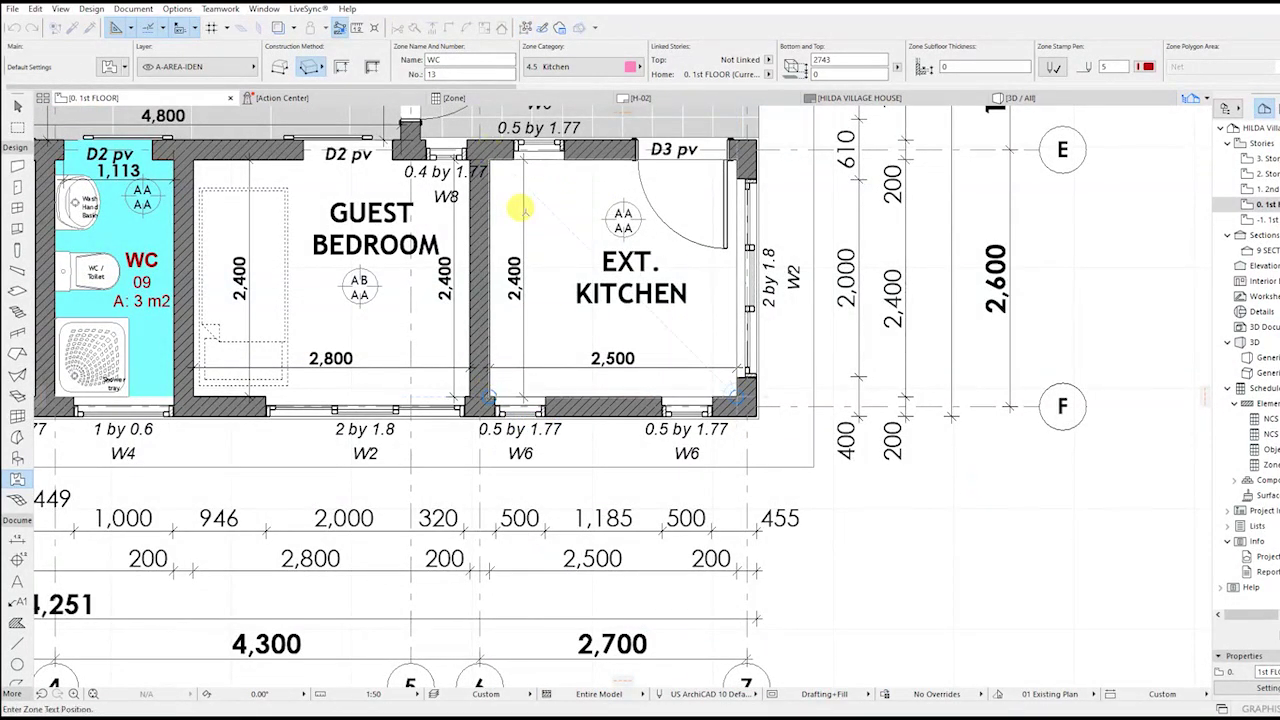
{"action": "left_click", "coordinate": [532, 205]}
Set the zone category to 4.4 Circulation/Corridors and draw a zone along the vertical corridor between the lounge and the bedrooms, stamping its upper end.
{"action": "scroll", "coordinate": [749, 480], "scroll_direction": "down", "scroll_amount": 5}
{"action": "scroll", "coordinate": [745, 400], "scroll_direction": "up", "scroll_amount": 2}
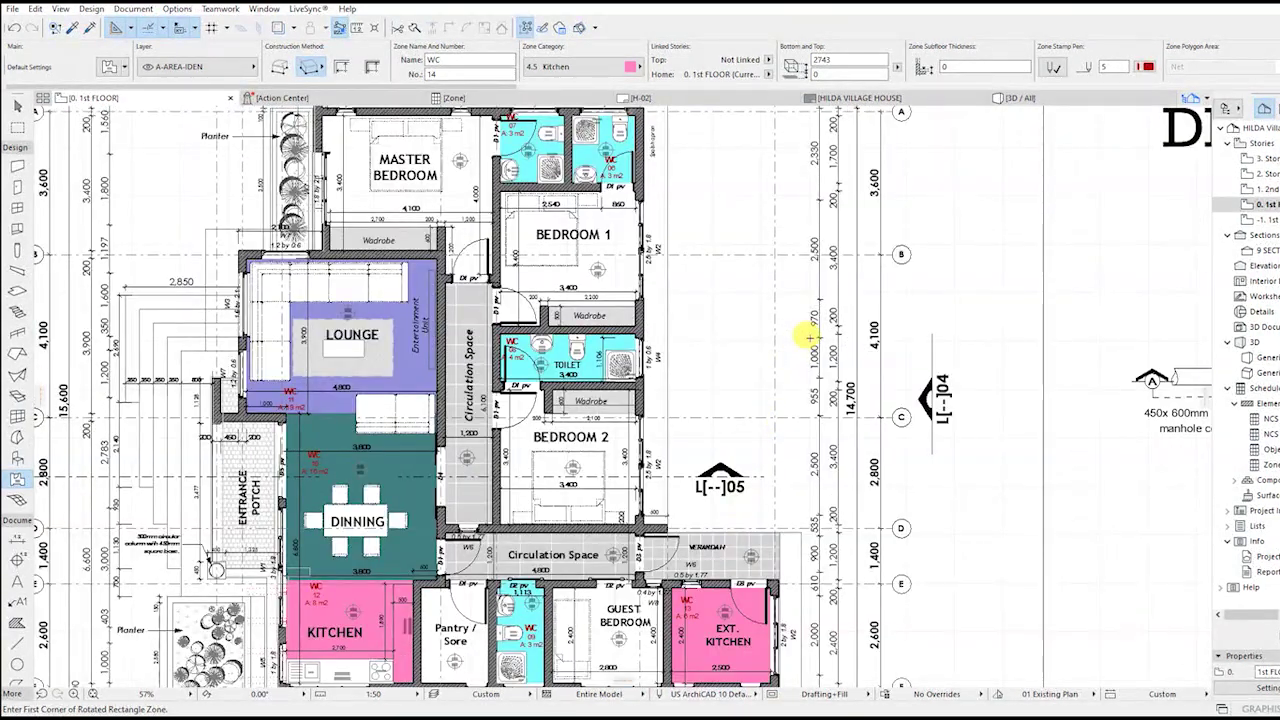
{"action": "scroll", "coordinate": [795, 372], "scroll_direction": "down", "scroll_amount": 1}
{"action": "left_click", "coordinate": [621, 68]}
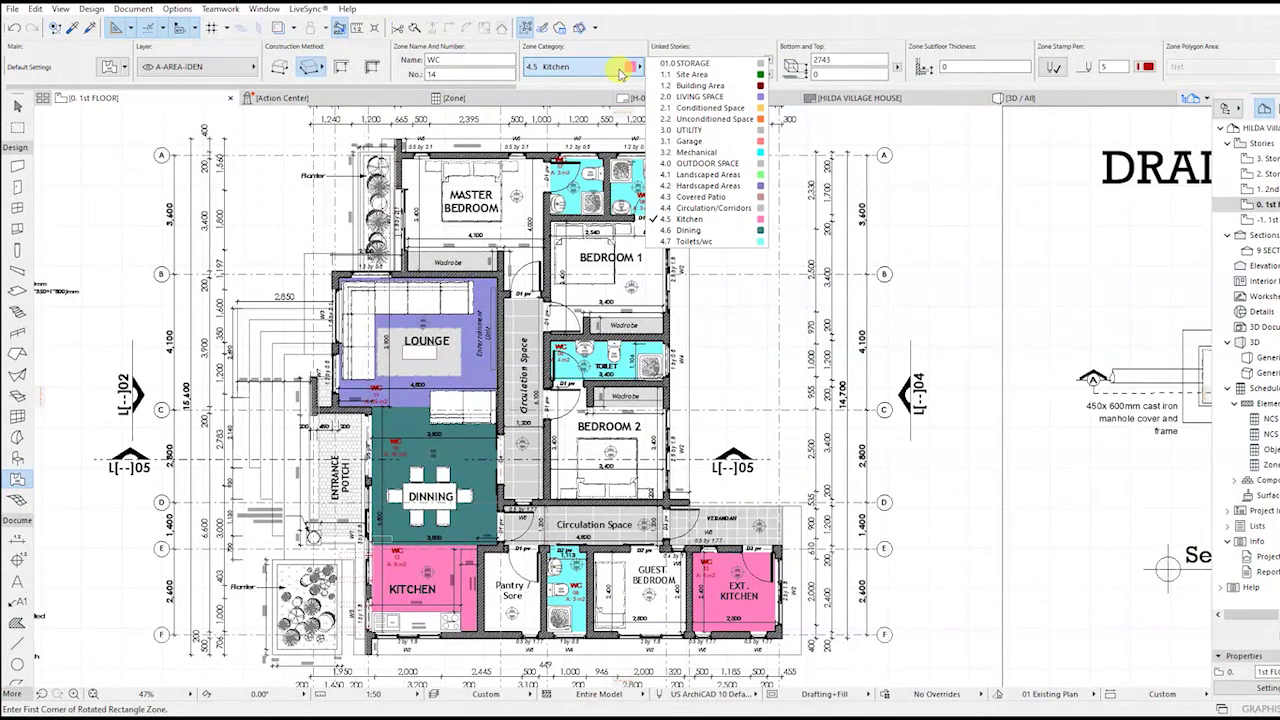
{"action": "left_click", "coordinate": [705, 207]}
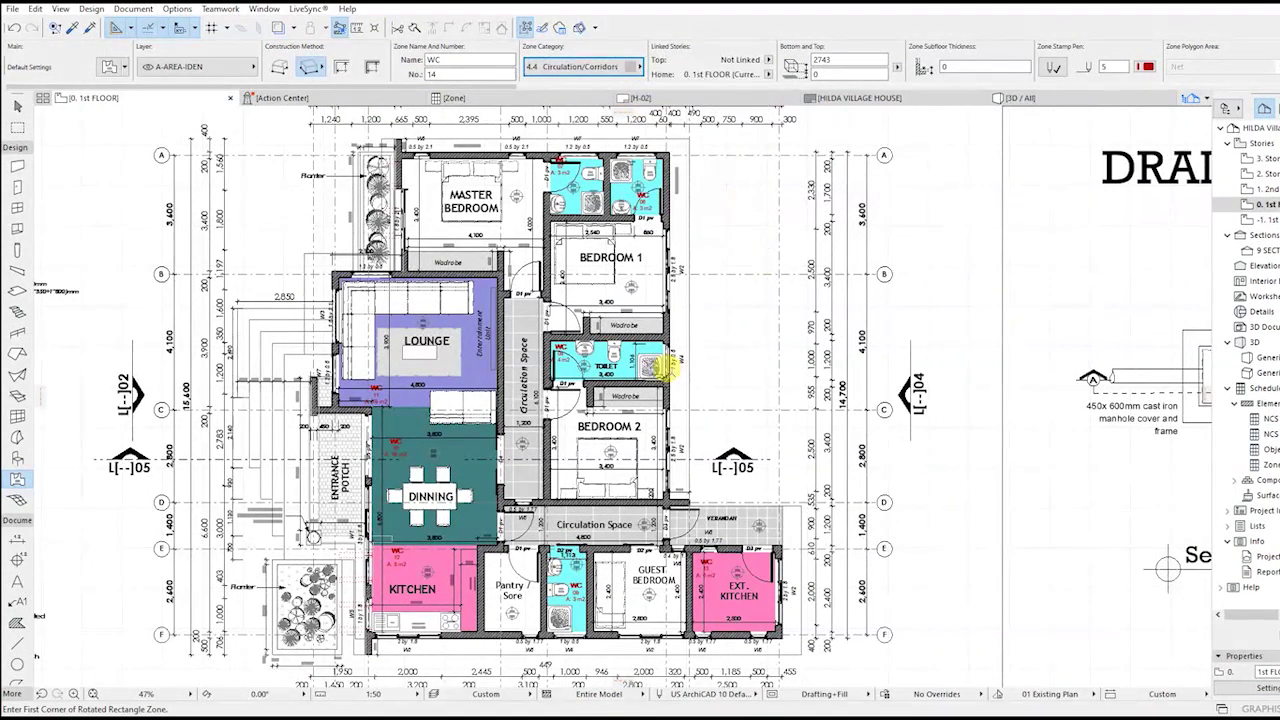
{"action": "scroll", "coordinate": [535, 460], "scroll_direction": "up", "scroll_amount": 5}
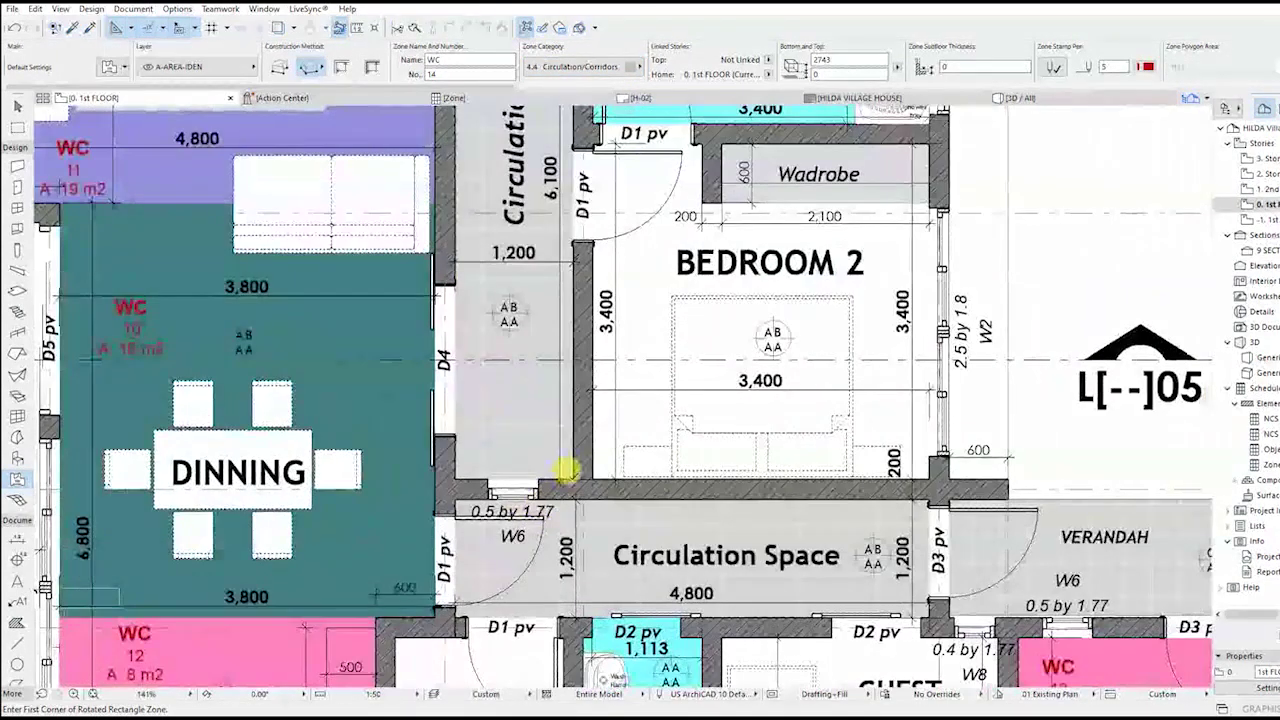
{"action": "left_click", "coordinate": [571, 480]}
{"action": "scroll", "coordinate": [674, 165], "scroll_direction": "down", "scroll_amount": 3}
{"action": "scroll", "coordinate": [670, 200], "scroll_direction": "up", "scroll_amount": 7}
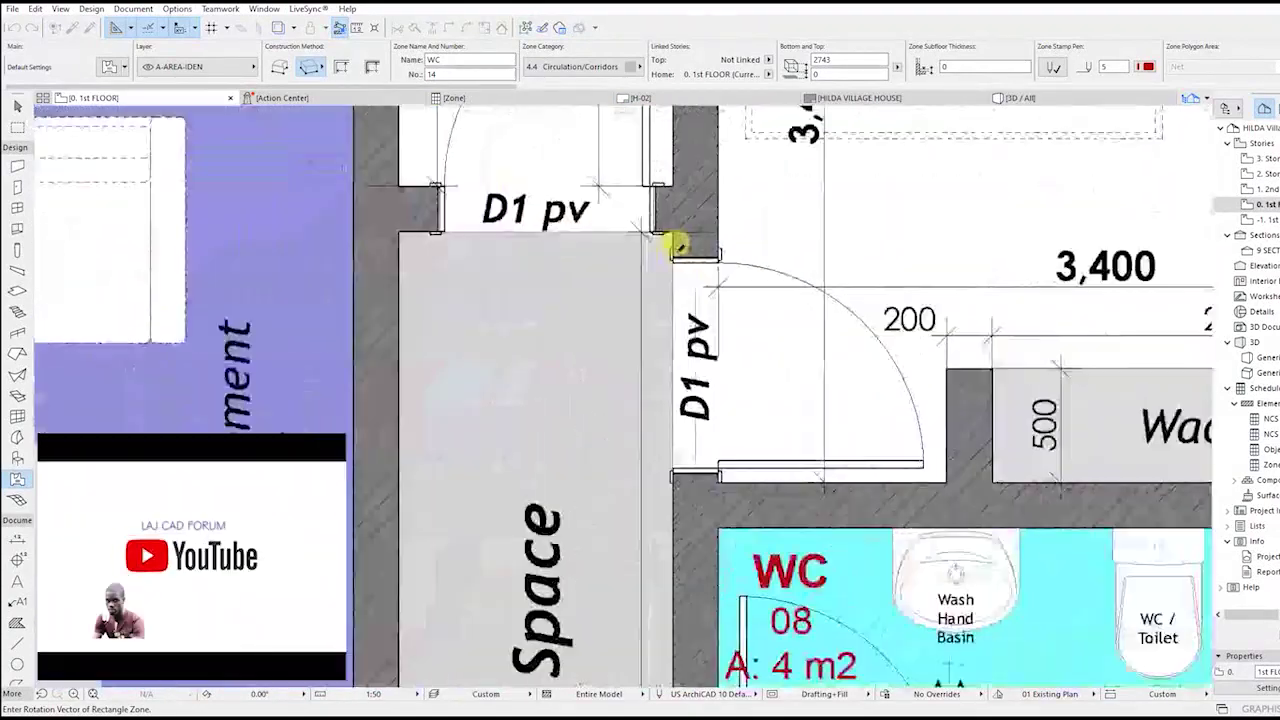
{"action": "left_click", "coordinate": [667, 218]}
{"action": "left_click", "coordinate": [374, 217]}
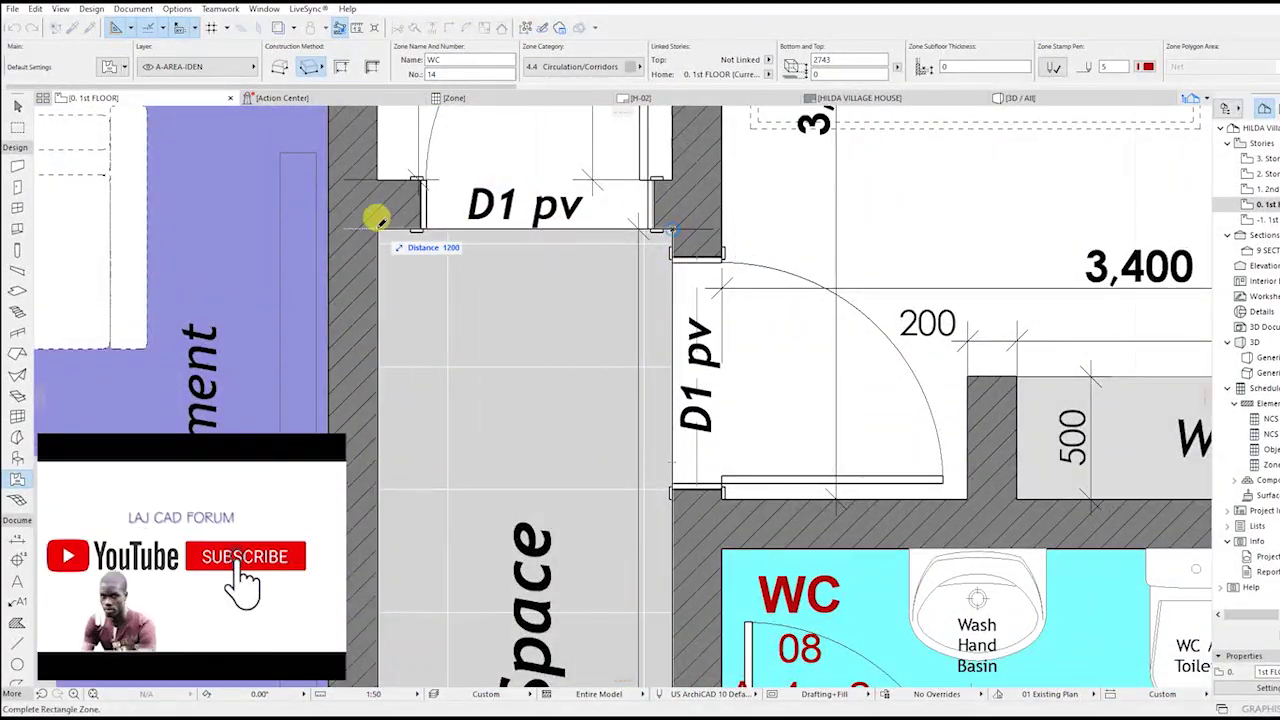
{"action": "left_click", "coordinate": [503, 372]}
Draw a circulation zone over the horizontal corridor from the D3 door to the dining wall, placing its stamp at the dining end.
{"action": "scroll", "coordinate": [503, 372], "scroll_direction": "down", "scroll_amount": 5}
{"action": "scroll", "coordinate": [586, 434], "scroll_direction": "up", "scroll_amount": 5}
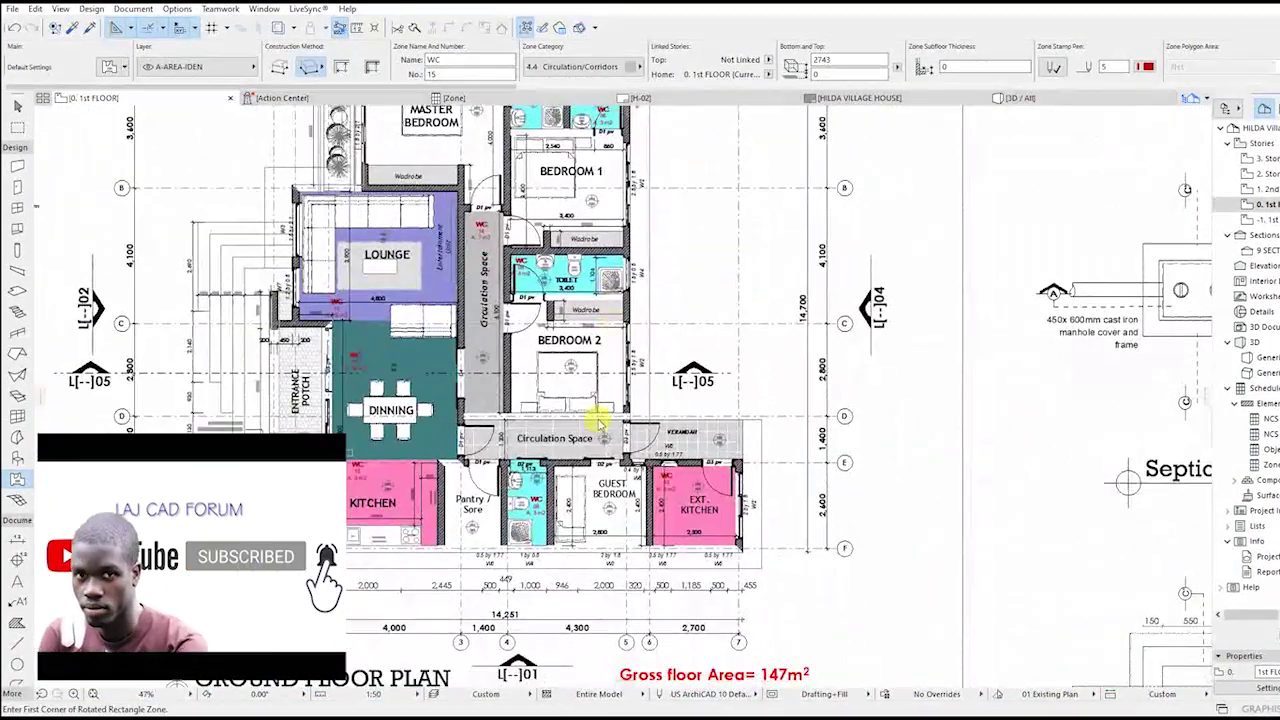
{"action": "scroll", "coordinate": [692, 358], "scroll_direction": "up", "scroll_amount": 3}
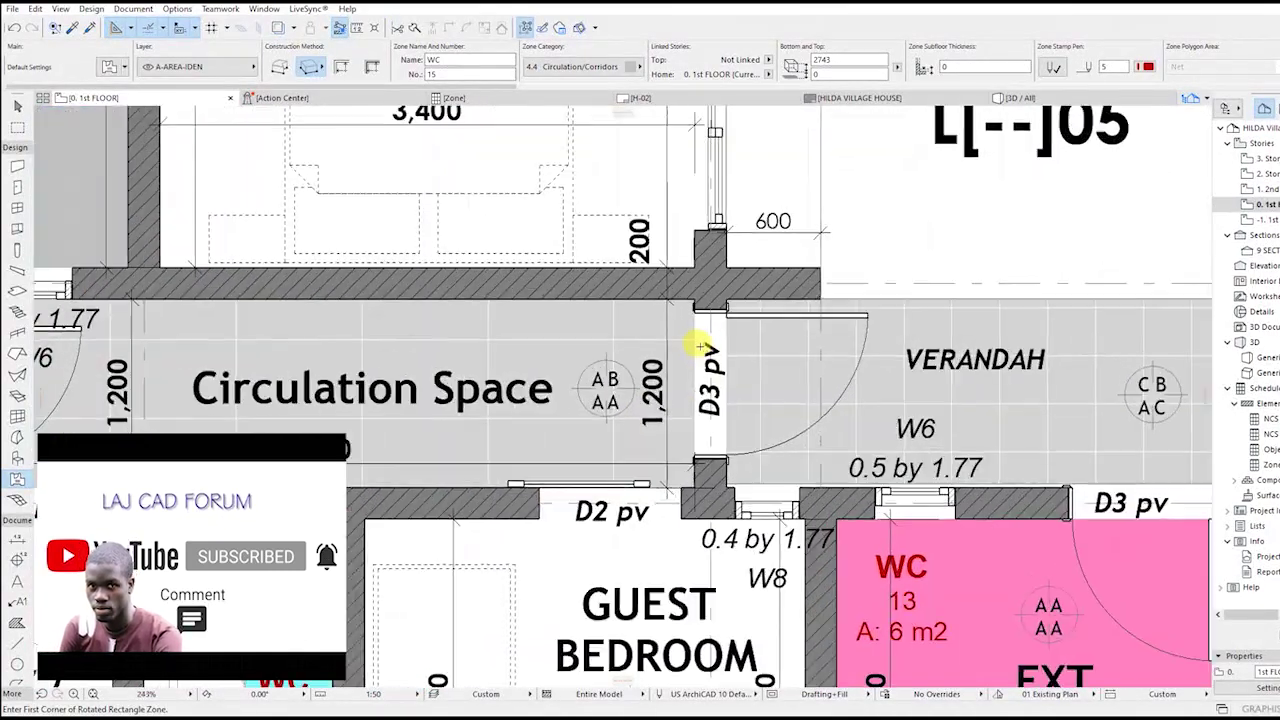
{"action": "scroll", "coordinate": [694, 314], "scroll_direction": "up", "scroll_amount": 2}
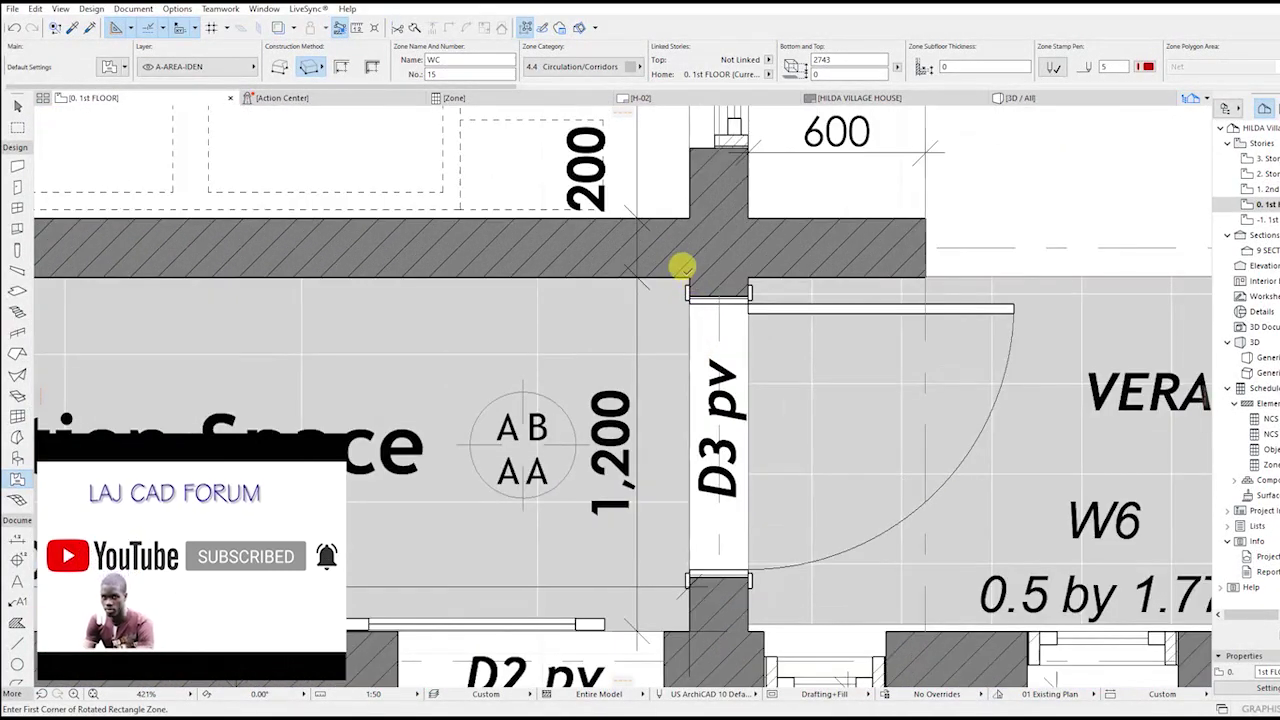
{"action": "left_click", "coordinate": [686, 269]}
{"action": "scroll", "coordinate": [418, 306], "scroll_direction": "down", "scroll_amount": 4}
{"action": "left_click", "coordinate": [251, 290]}
{"action": "left_click", "coordinate": [249, 418]}
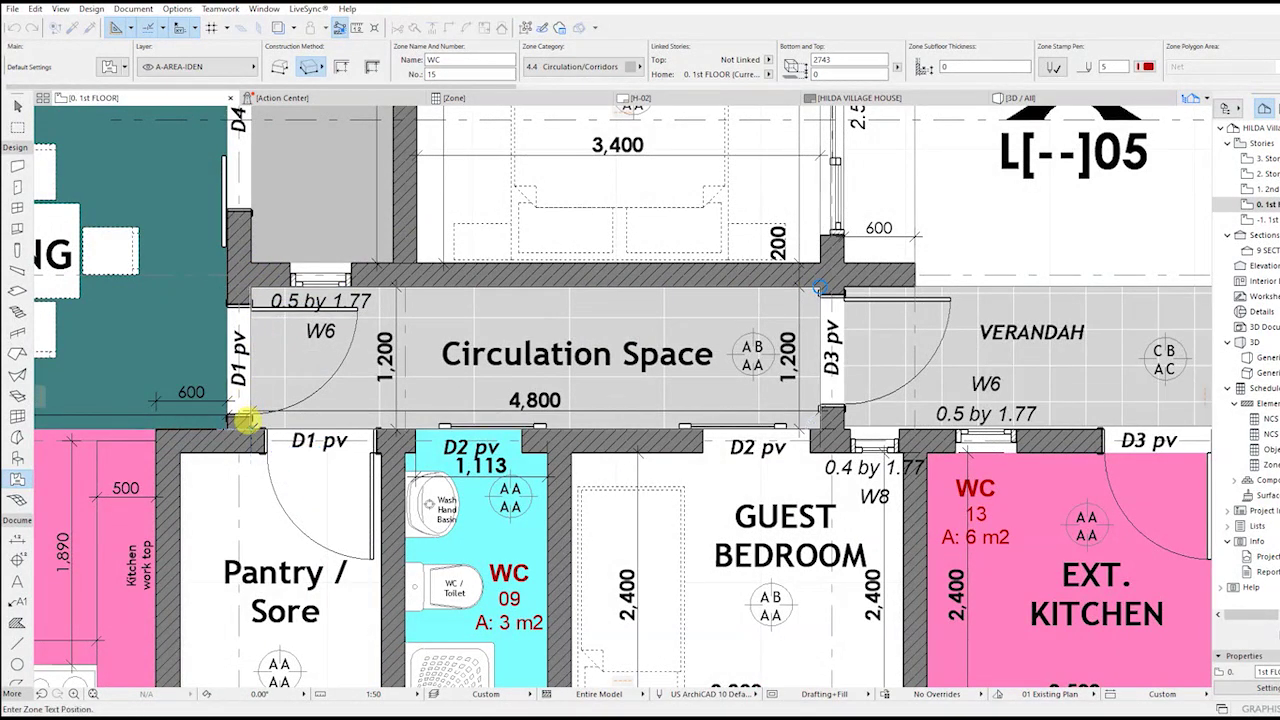
{"action": "left_click", "coordinate": [303, 379]}
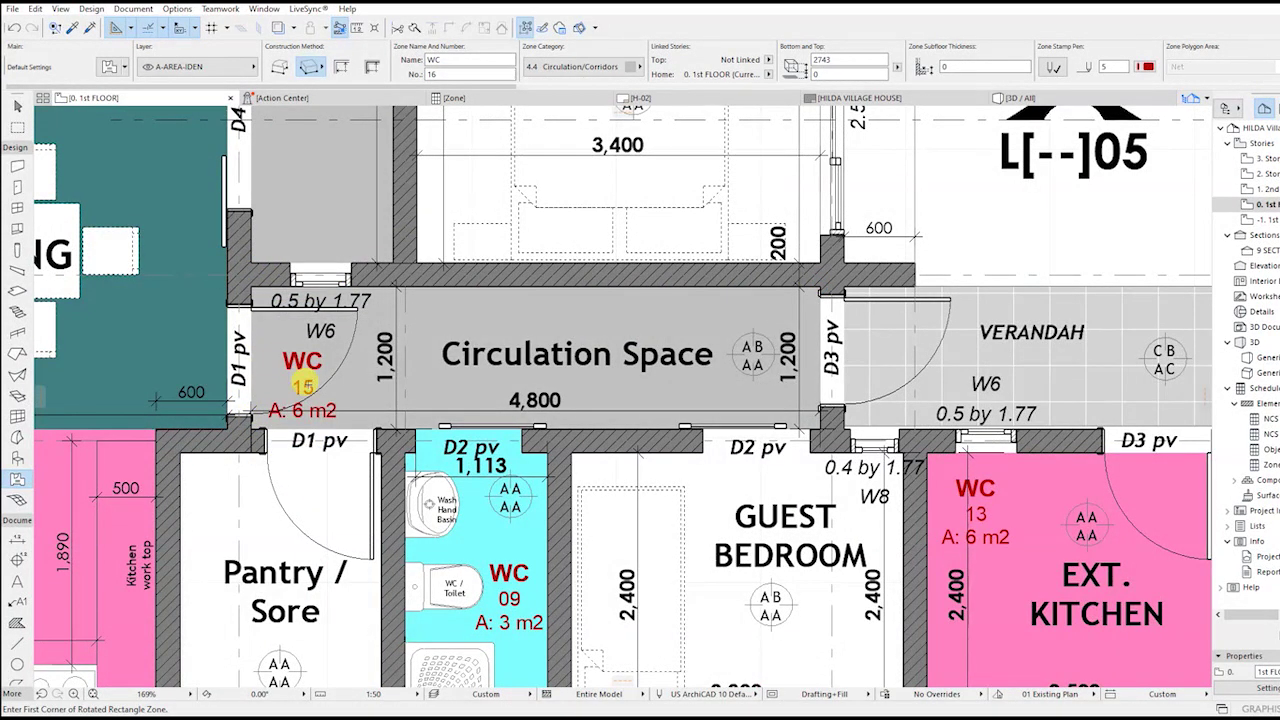
Rename the living space zone as LOUNGE.
{"action": "scroll", "coordinate": [303, 384], "scroll_direction": "down", "scroll_amount": 8}
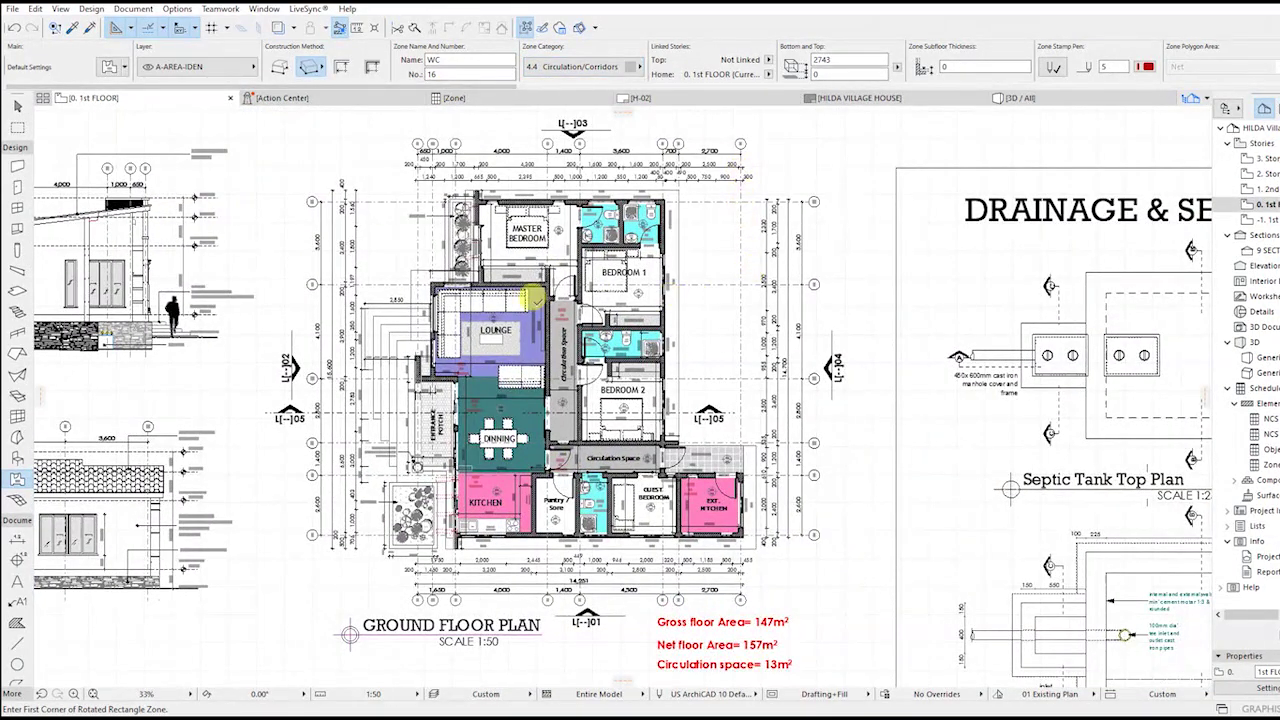
{"action": "scroll", "coordinate": [537, 298], "scroll_direction": "up", "scroll_amount": 4}
{"action": "left_click", "coordinate": [540, 283], "text": "shift"}
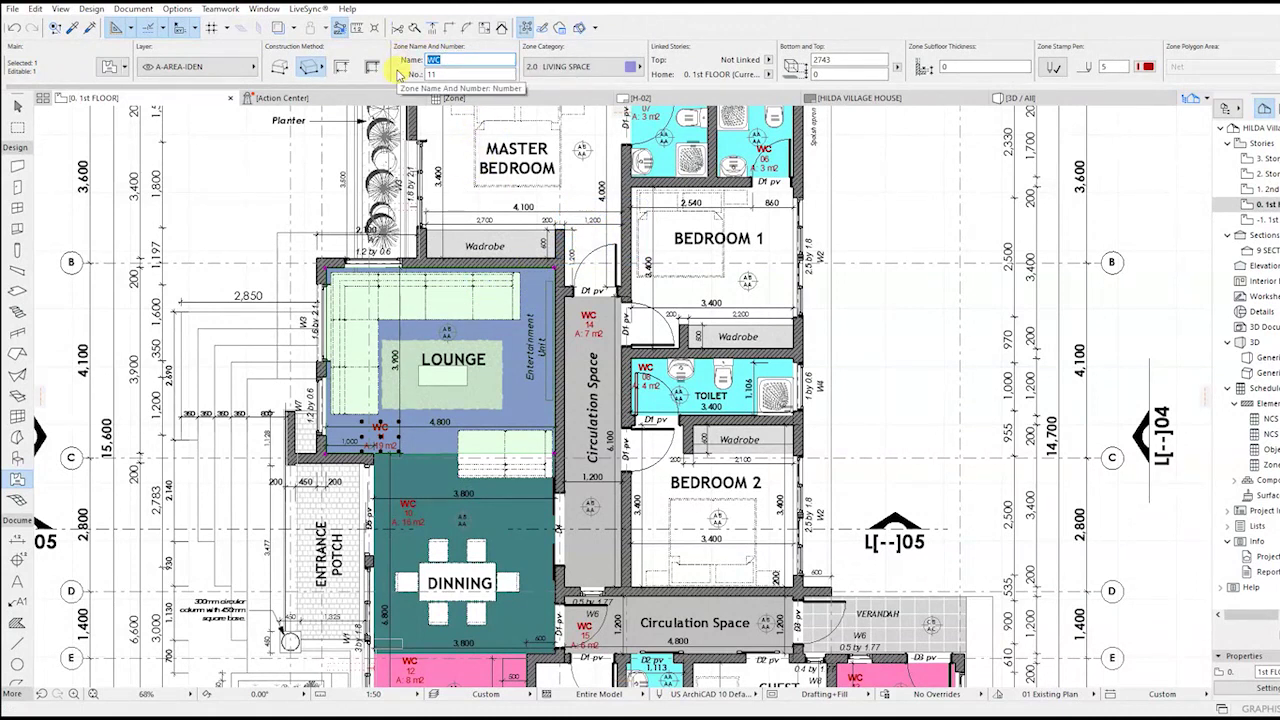
{"action": "key", "text": "Escape"}
Rename the vertical and horizontal circulation zones as CORRIDOR.
{"action": "left_click", "coordinate": [588, 350], "text": "shift"}
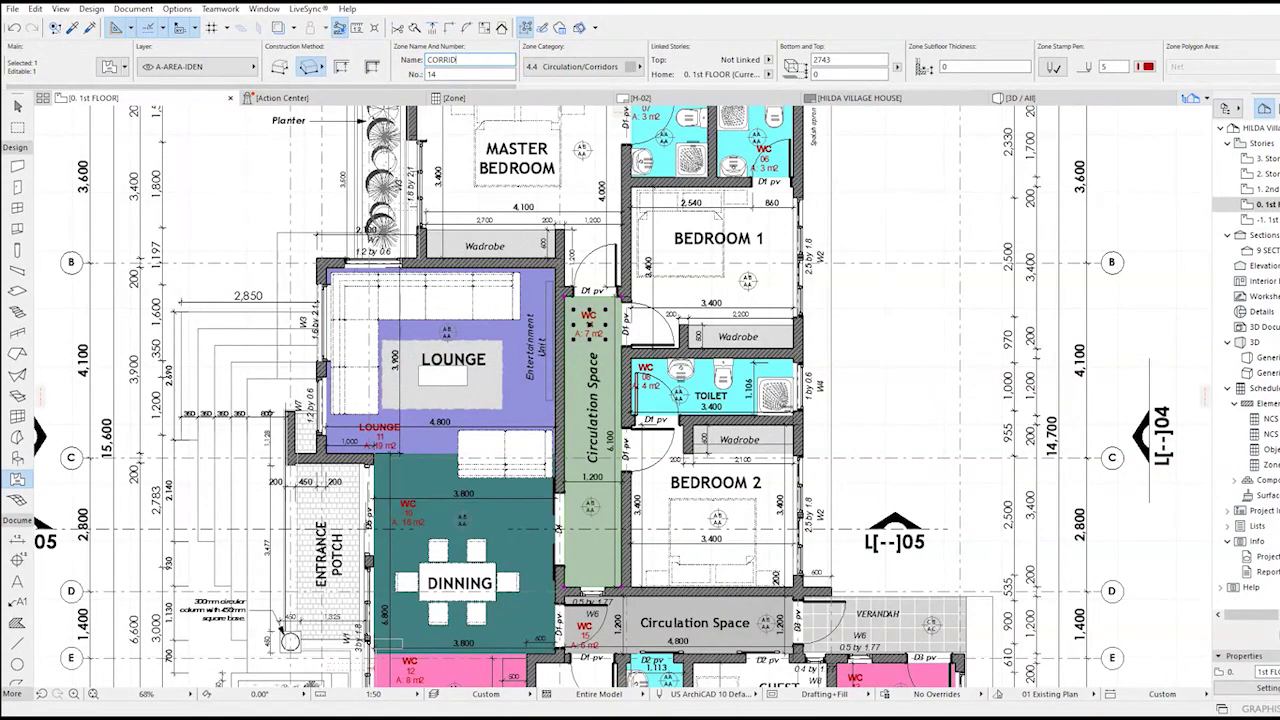
{"action": "key", "text": "Escape"}
{"action": "scroll", "coordinate": [760, 595], "scroll_direction": "up", "scroll_amount": 3}
{"action": "left_click", "coordinate": [769, 499]}
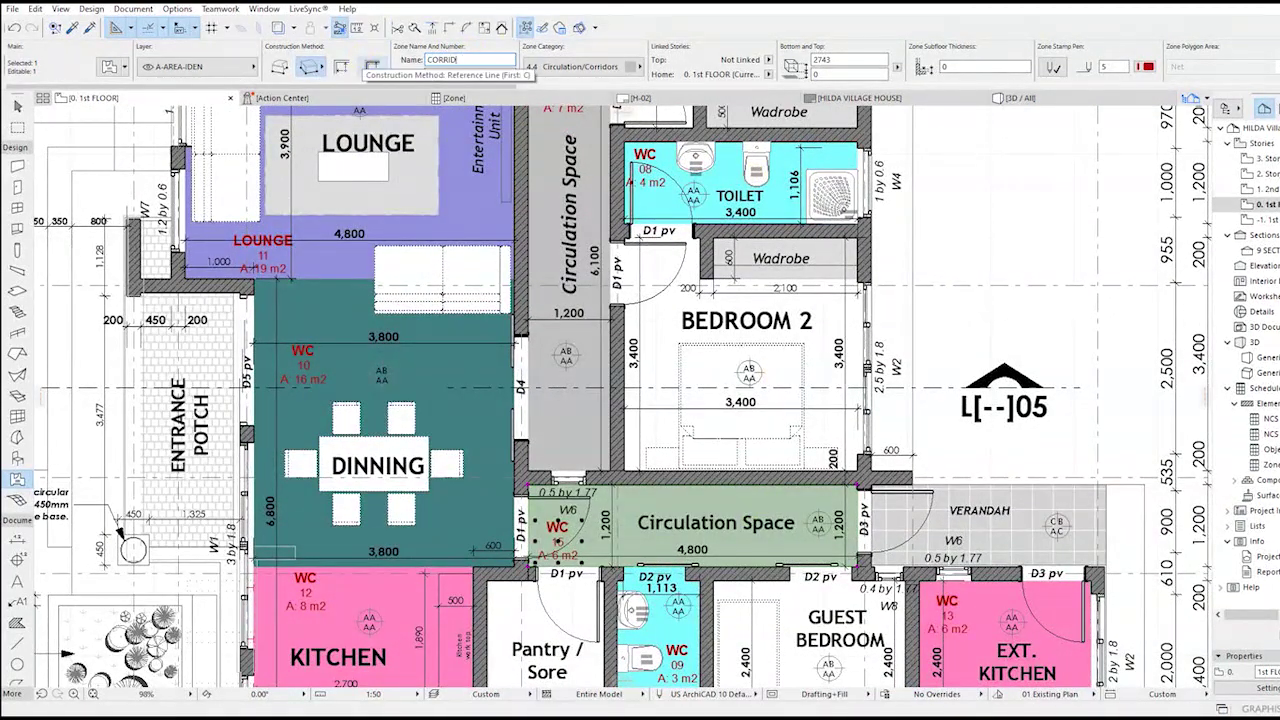
{"action": "key", "text": "Return"}
{"action": "key", "text": "Escape"}
Rename the dining area's zone as DINING and leave the Zone tool.
{"action": "middle_click_drag", "start_coordinate": [568, 494], "coordinate": [694, 423]}
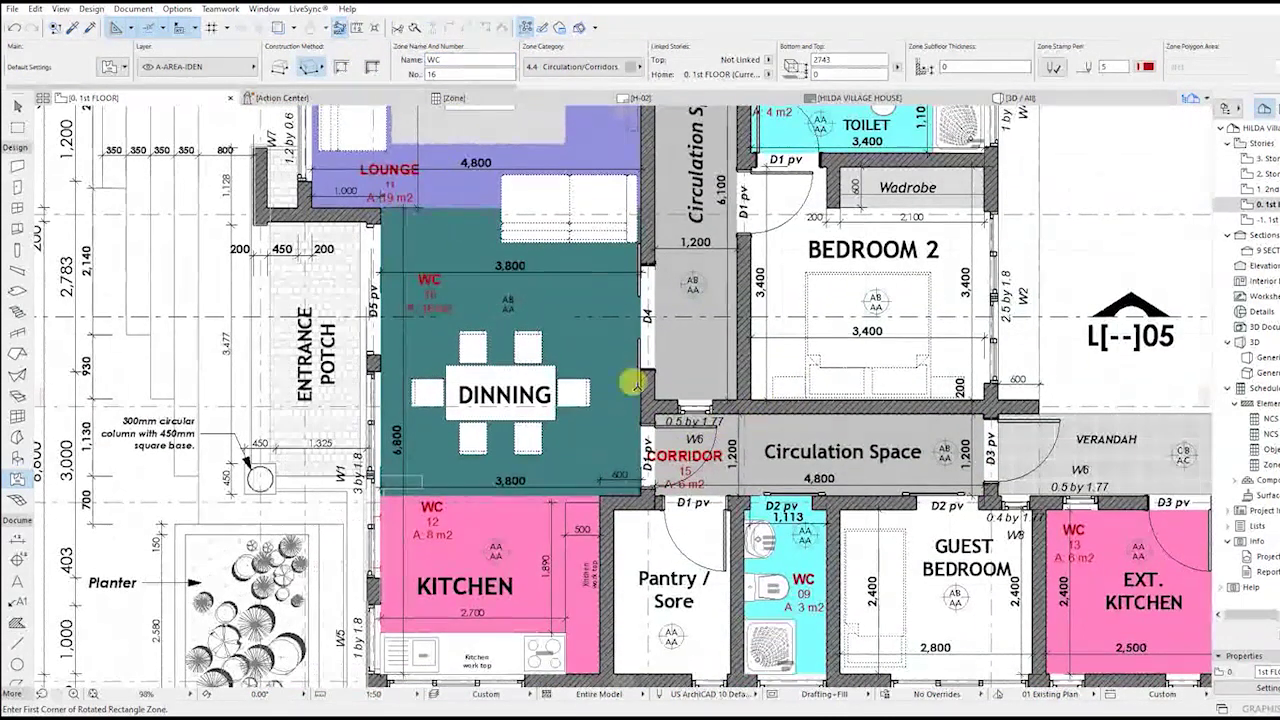
{"action": "left_click", "coordinate": [610, 338]}
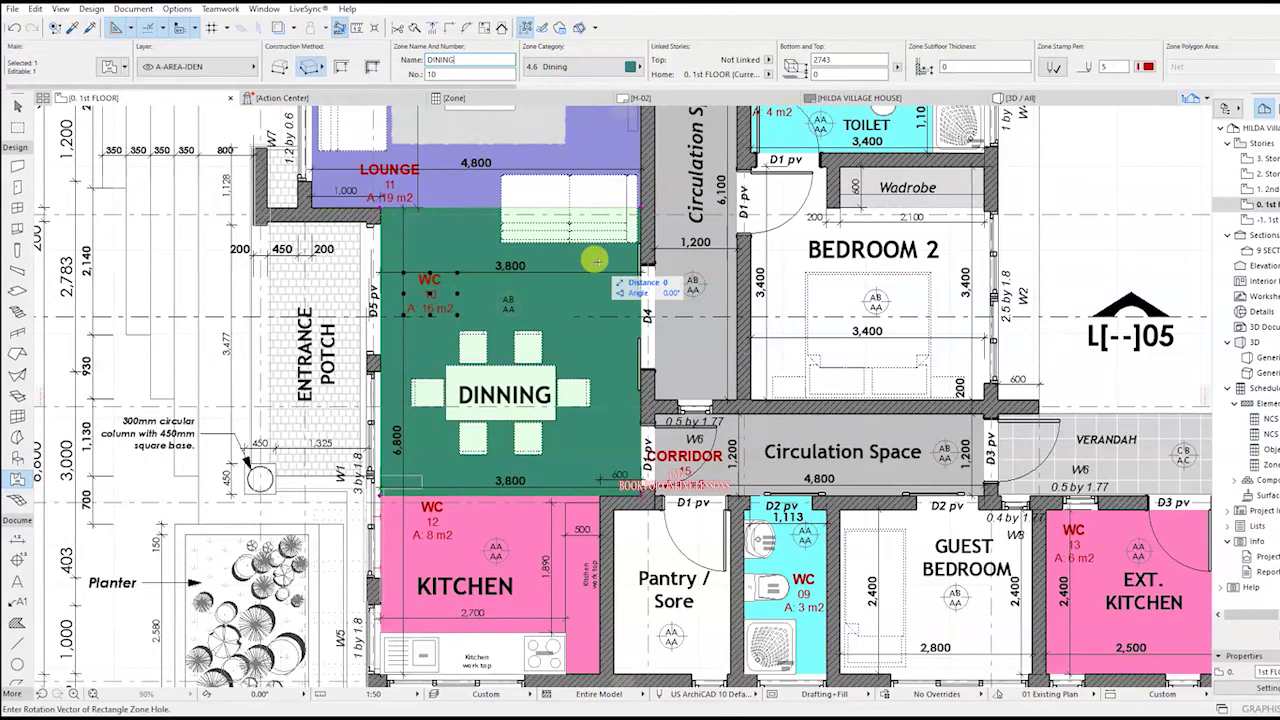
{"action": "key", "text": "Return"}
{"action": "scroll", "coordinate": [597, 263], "scroll_direction": "down", "scroll_amount": 3}
{"action": "key", "text": "Escape"}
{"action": "key", "text": "Escape"}
Correct the spelling of the text label on the dining table to DINING.
{"action": "left_click", "coordinate": [571, 329]}
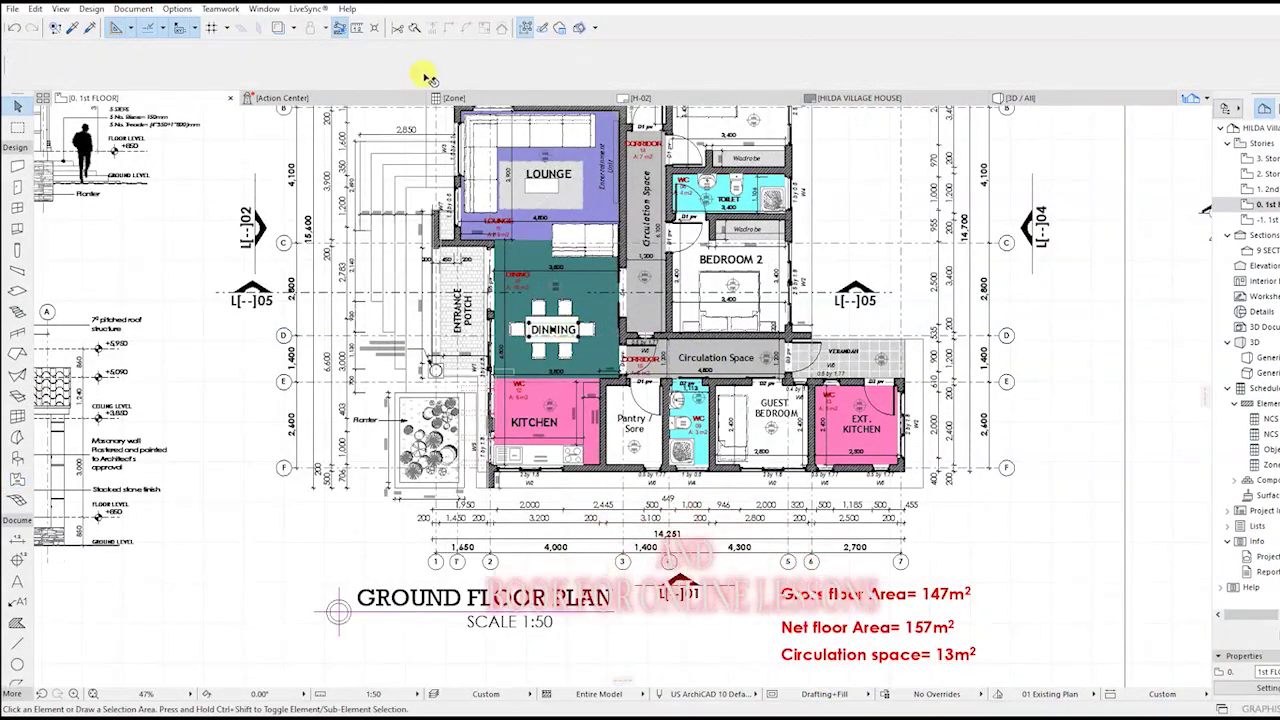
{"action": "scroll", "coordinate": [568, 349], "scroll_direction": "up", "scroll_amount": 3}
{"action": "left_click", "coordinate": [537, 310]}
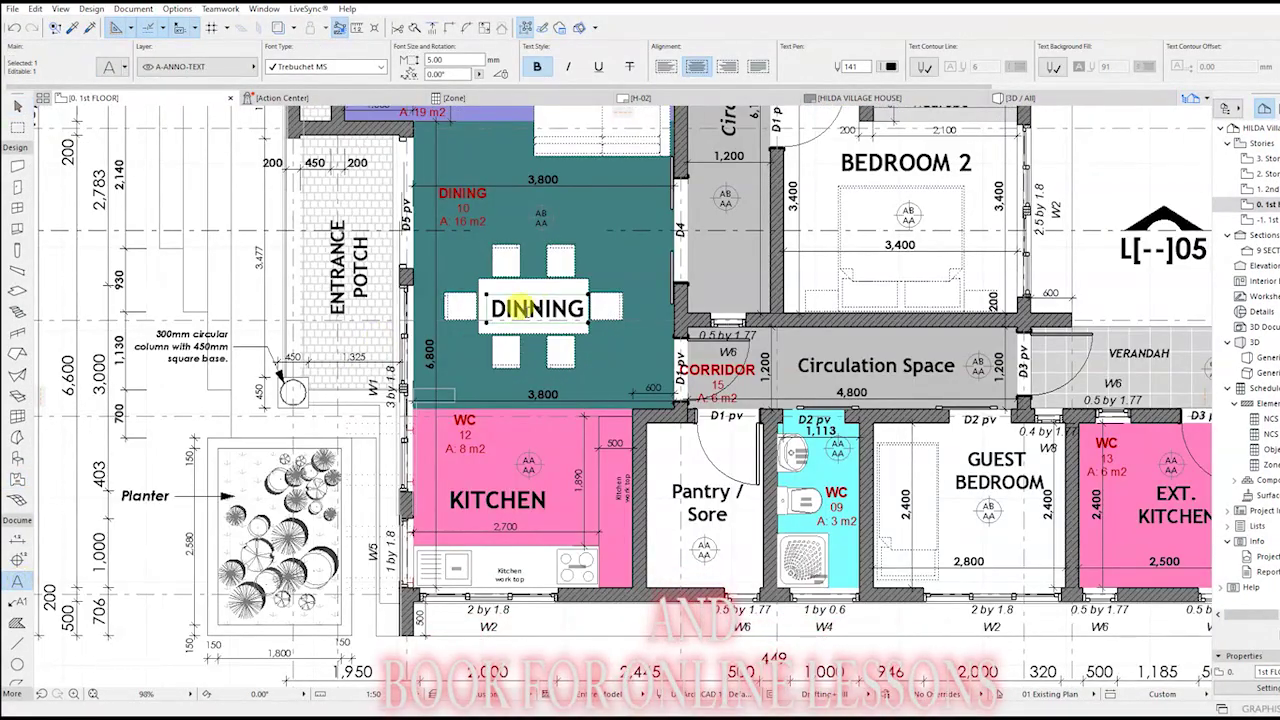
{"action": "double_click", "coordinate": [520, 313]}
{"action": "left_click", "coordinate": [604, 404]}
{"action": "scroll", "coordinate": [623, 393], "scroll_direction": "down", "scroll_amount": 3}
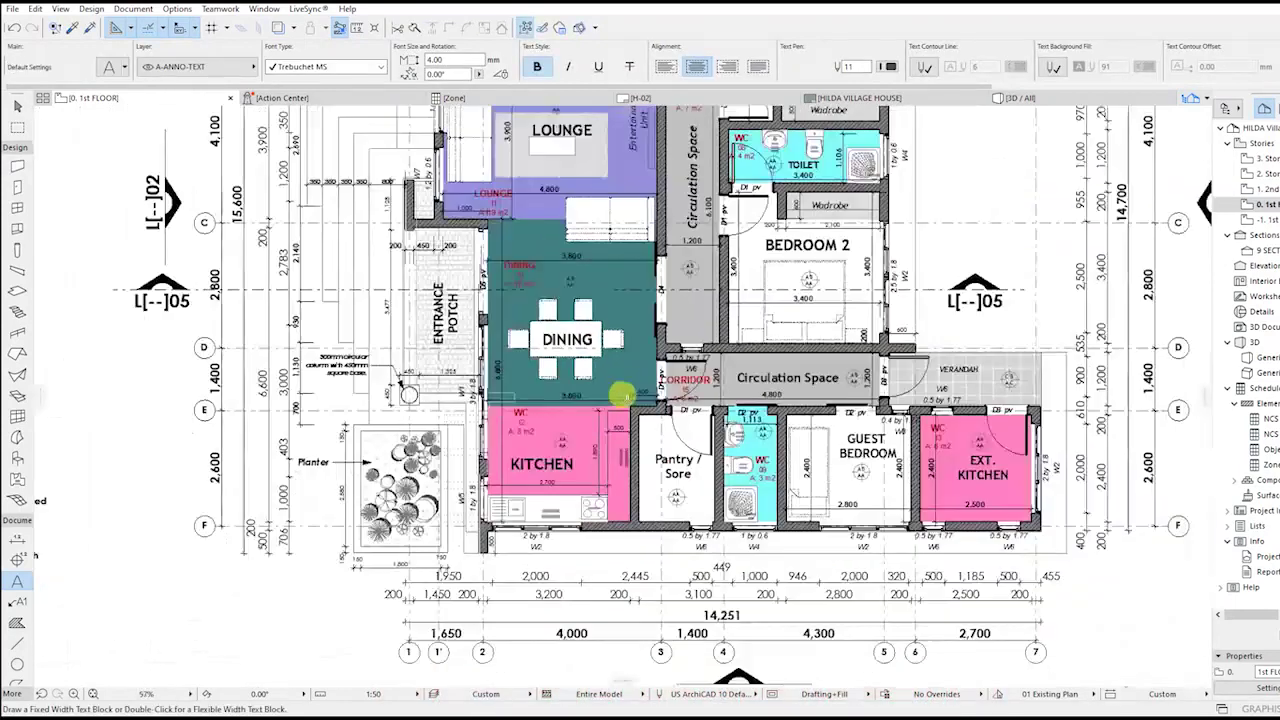
Rename the zones of the exterior kitchen and the main kitchen as KITCHEN.
{"action": "scroll", "coordinate": [938, 487], "scroll_direction": "up", "scroll_amount": 2}
{"action": "middle_click_drag", "start_coordinate": [938, 487], "coordinate": [735, 420]}
{"action": "left_click", "coordinate": [774, 406], "text": "shift"}
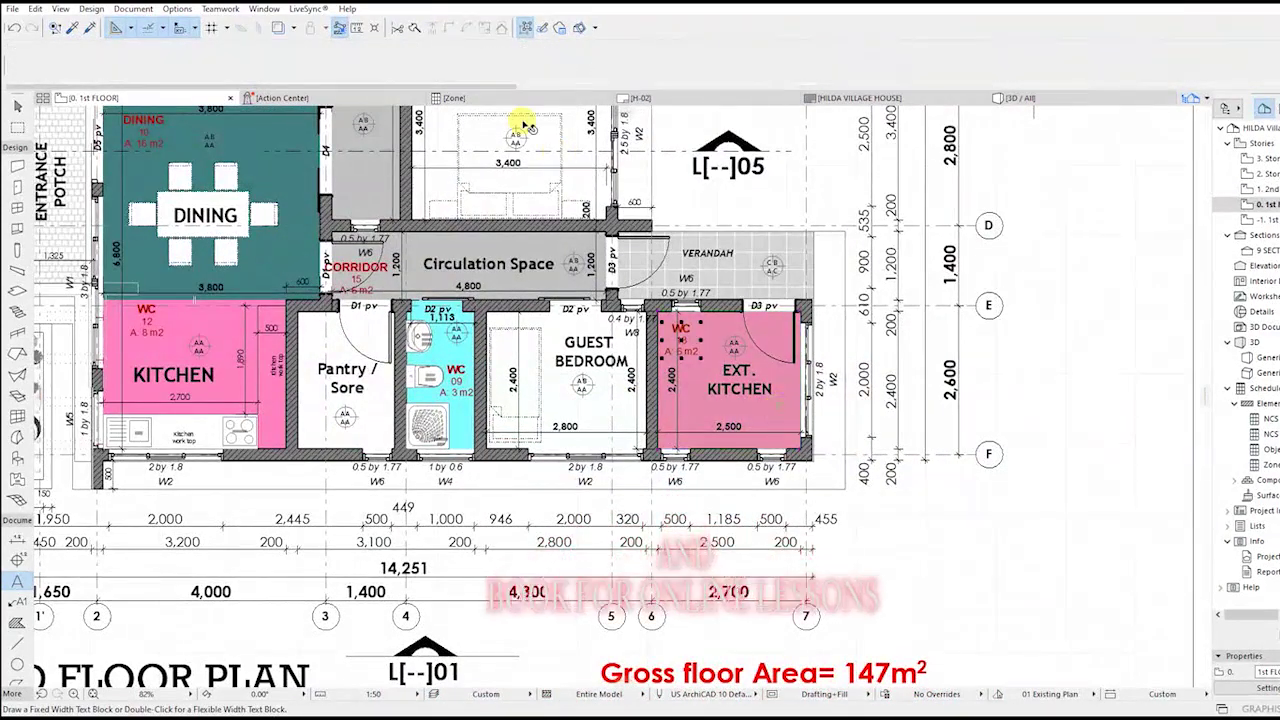
{"action": "left_click_drag", "start_coordinate": [446, 59], "coordinate": [392, 70]}
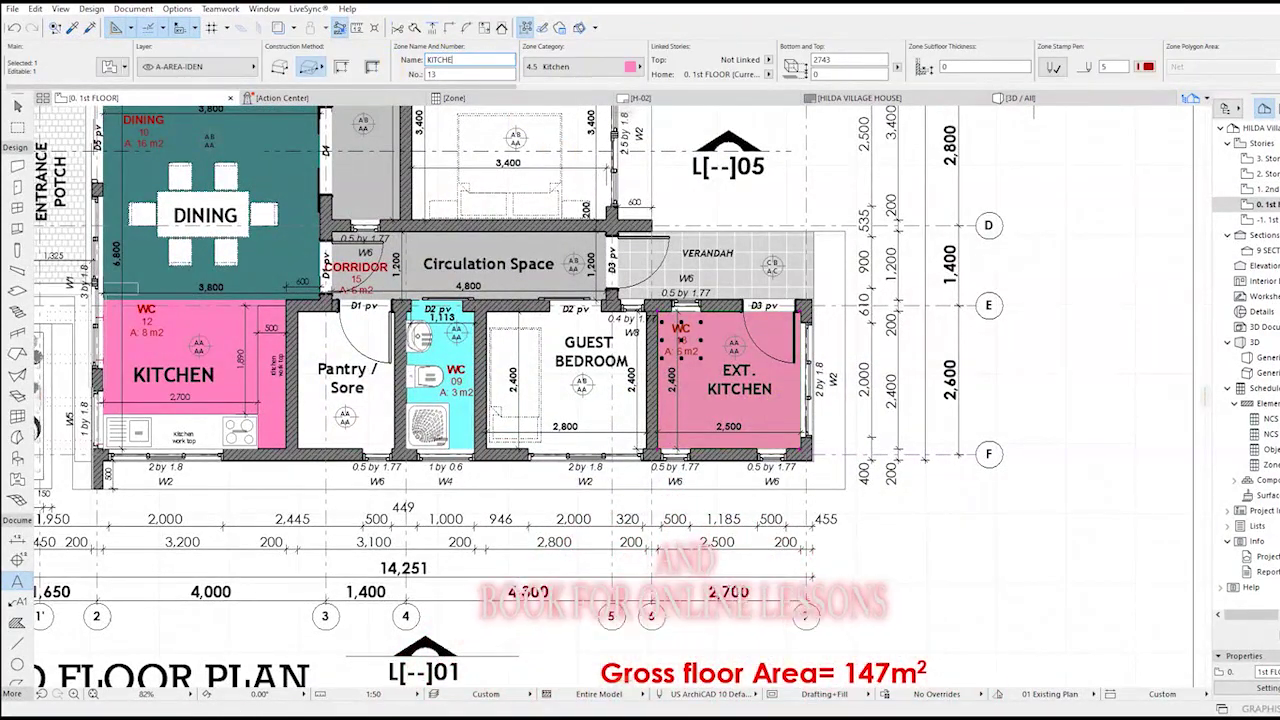
{"action": "left_click", "coordinate": [737, 410]}
{"action": "left_click", "coordinate": [432, 375]}
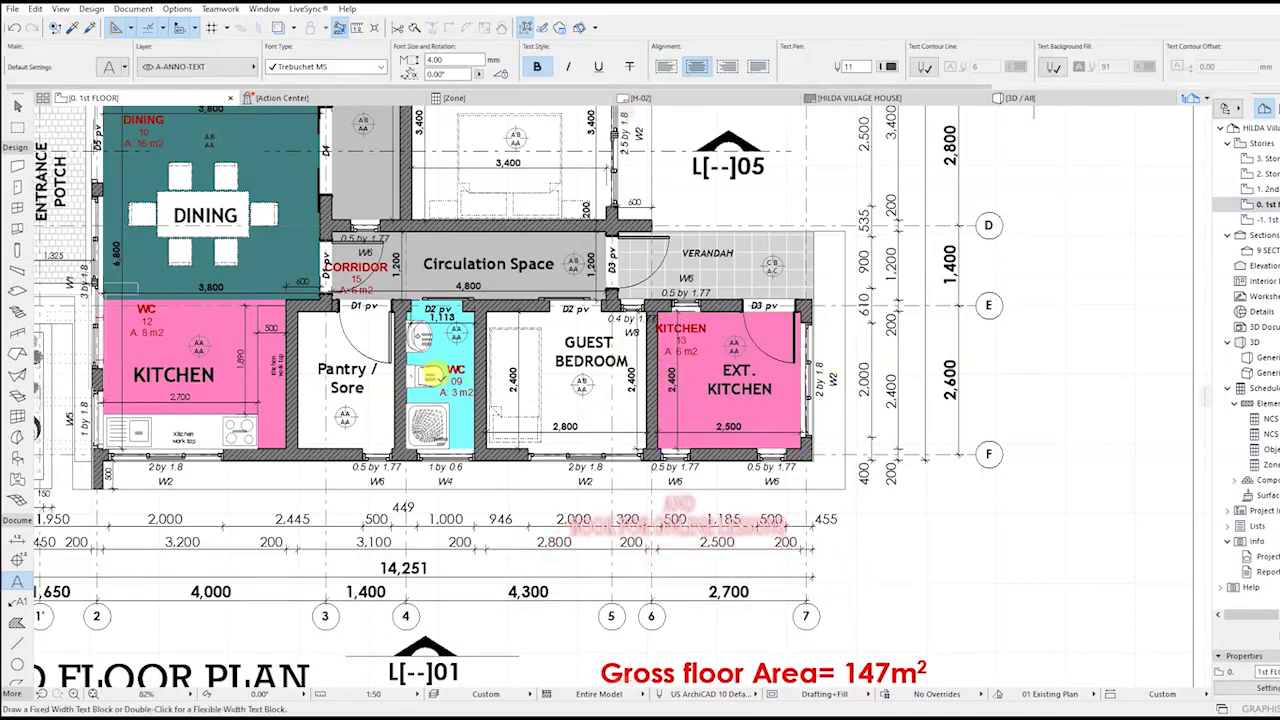
{"action": "left_click", "coordinate": [222, 321]}
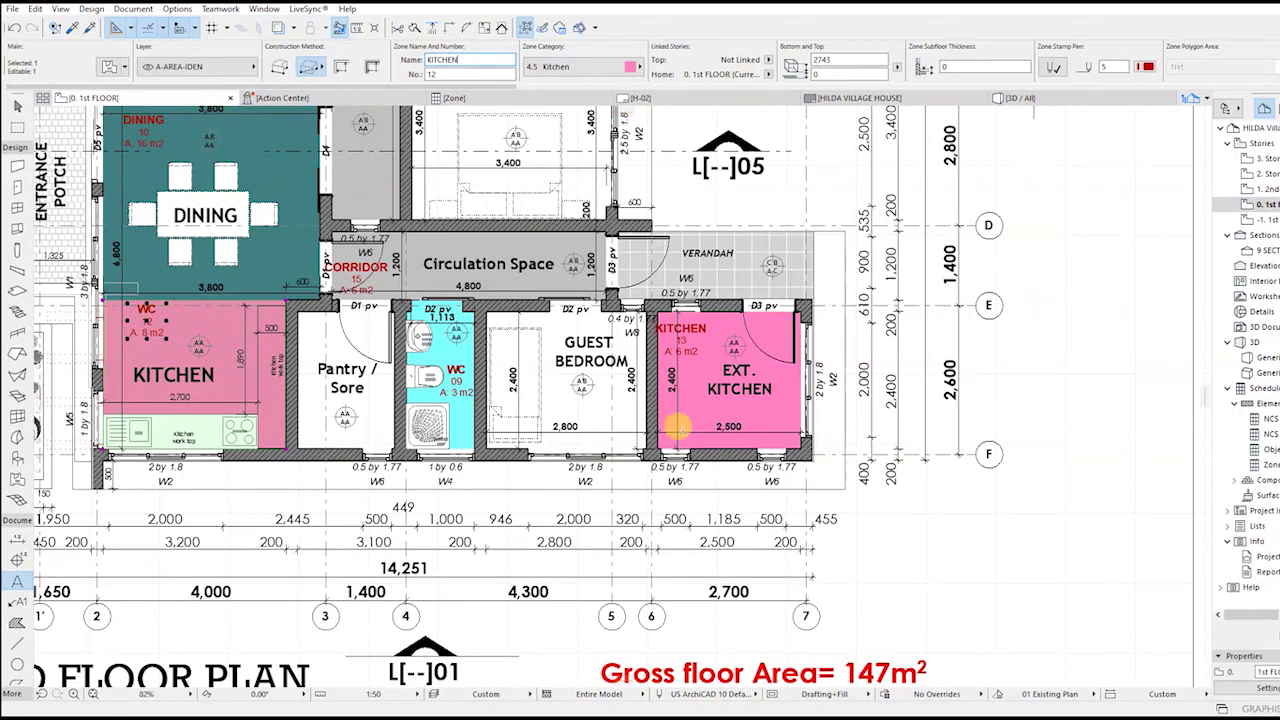
{"action": "key", "text": "Escape"}
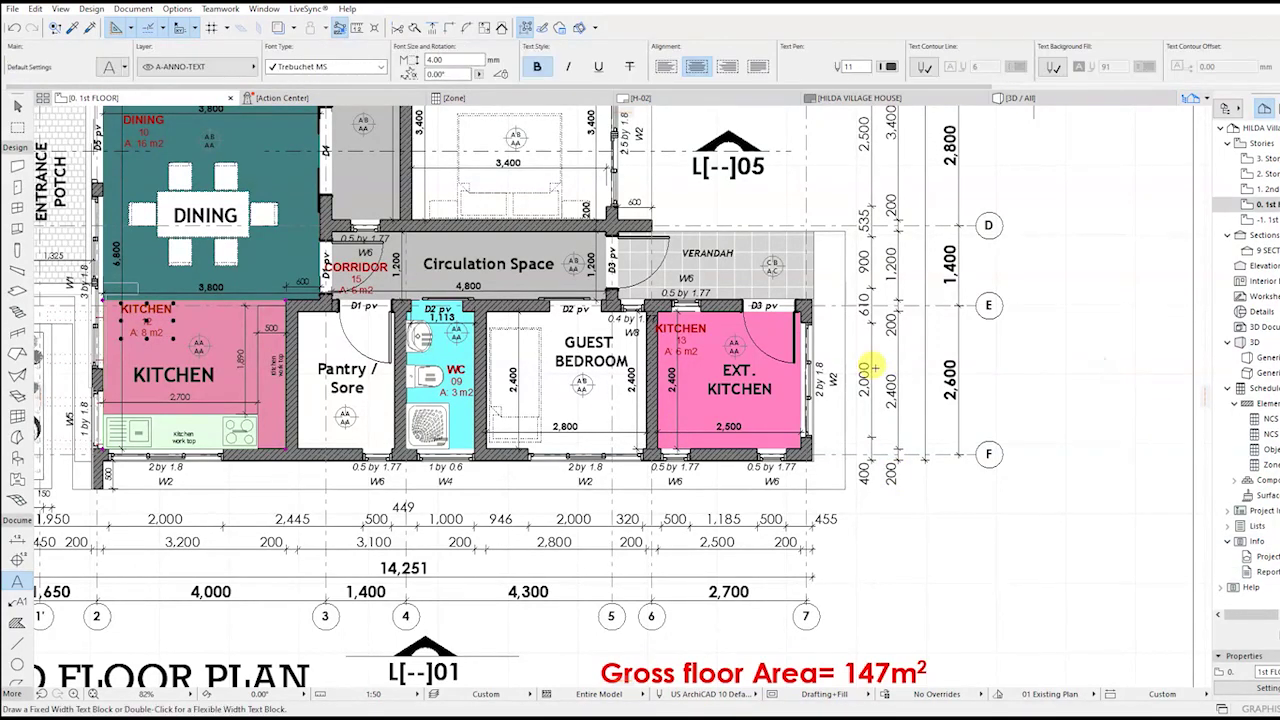
Add a rotated rectangular zone of category 3.1 Garage covering Bedroom 1, with its stamp inside the room.
{"action": "scroll", "coordinate": [538, 373], "scroll_direction": "down", "scroll_amount": 5}
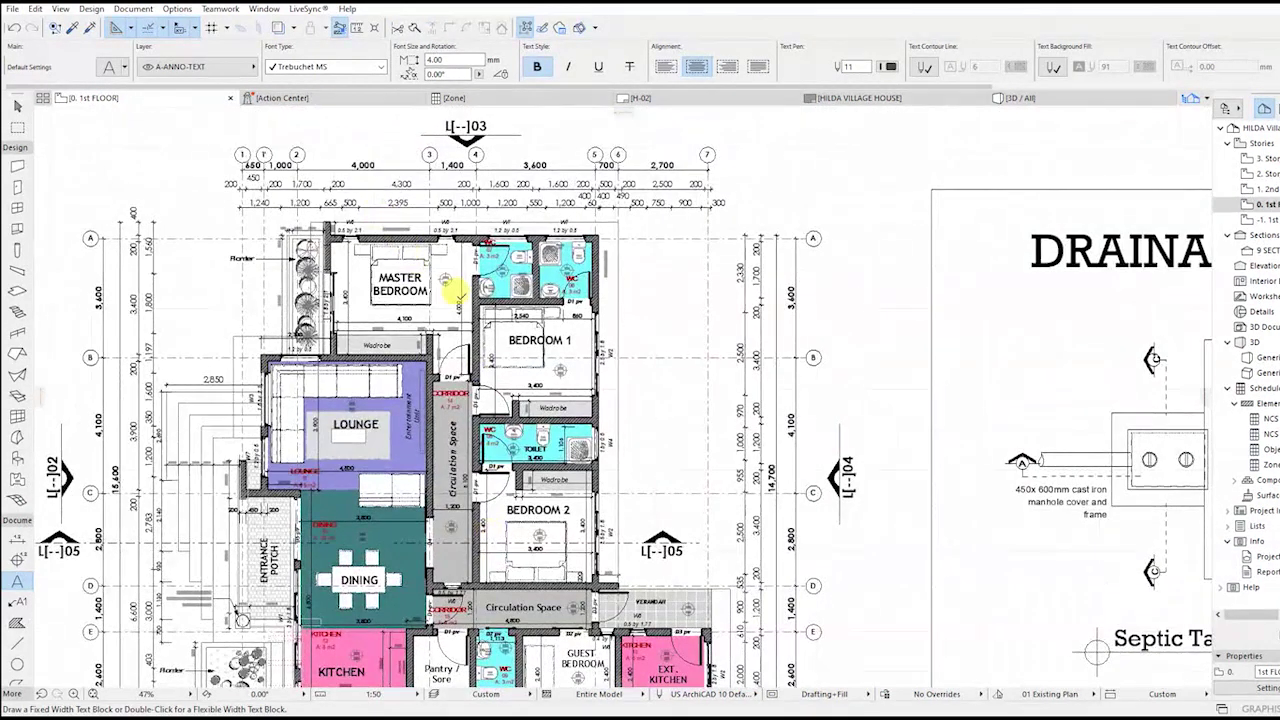
{"action": "scroll", "coordinate": [455, 292], "scroll_direction": "up", "scroll_amount": 4}
{"action": "left_click", "coordinate": [17, 480]}
{"action": "left_click", "coordinate": [582, 68]}
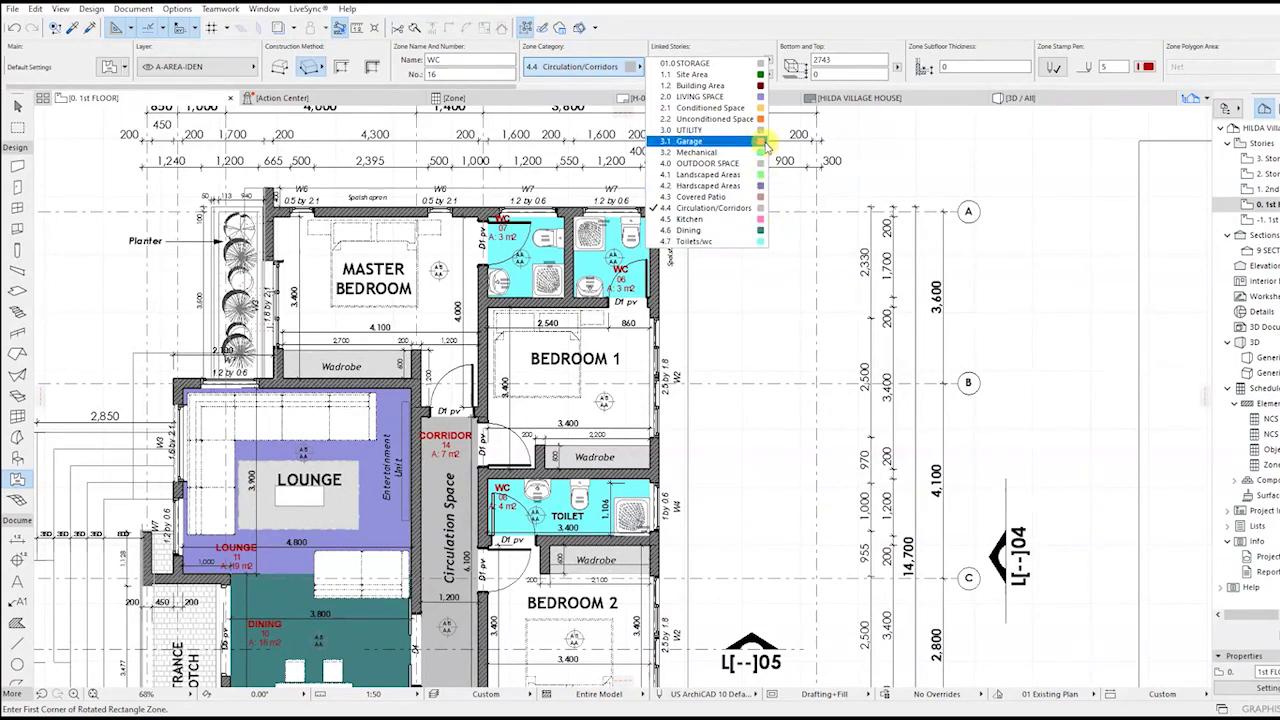
{"action": "left_click", "coordinate": [700, 141]}
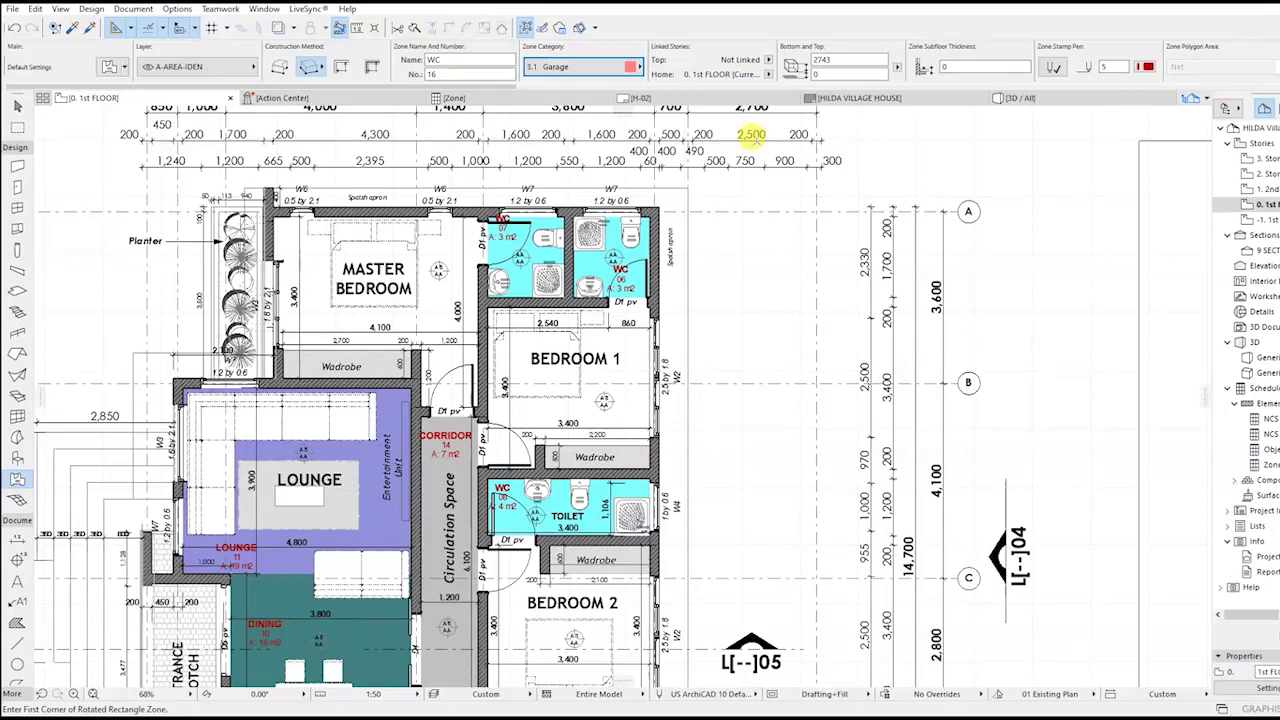
{"action": "scroll", "coordinate": [262, 276], "scroll_direction": "up", "scroll_amount": 3}
{"action": "middle_click_drag", "start_coordinate": [632, 455], "coordinate": [444, 338]}
{"action": "left_click", "coordinate": [452, 200]}
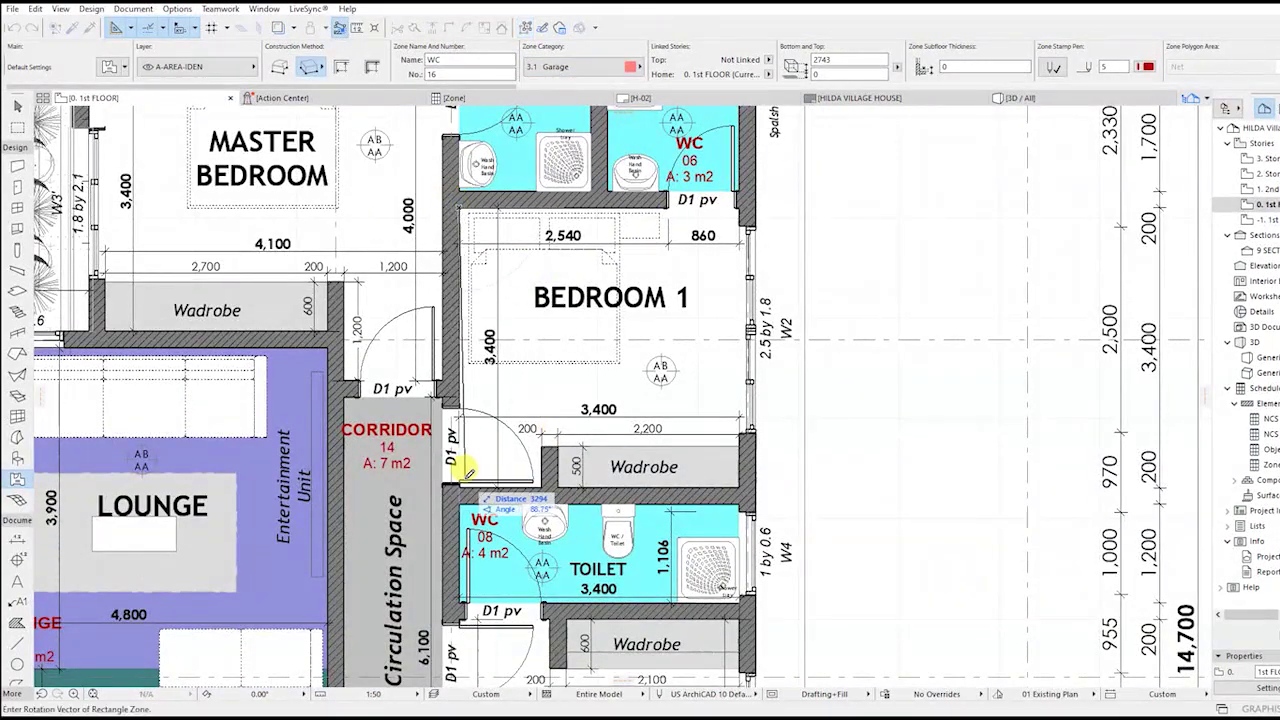
{"action": "scroll", "coordinate": [485, 492], "scroll_direction": "up", "scroll_amount": 3}
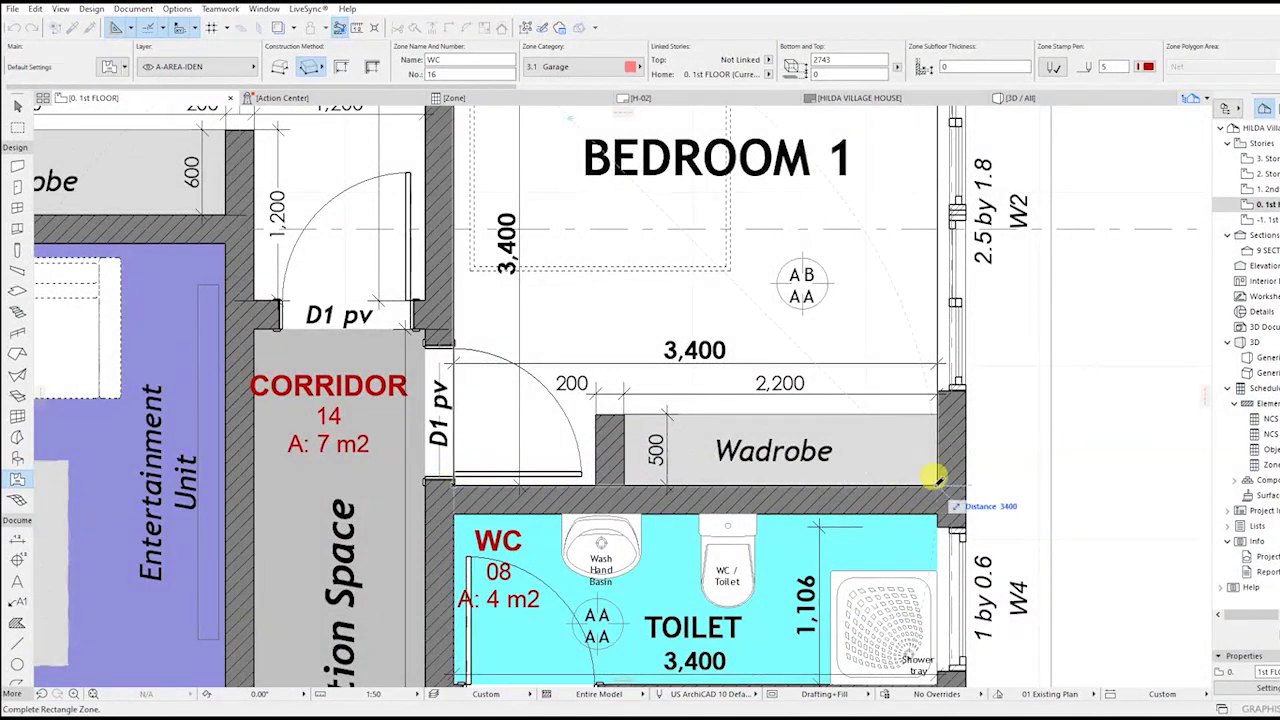
{"action": "left_click", "coordinate": [938, 486]}
{"action": "scroll", "coordinate": [935, 487], "scroll_direction": "down", "scroll_amount": 3}
{"action": "left_click", "coordinate": [590, 380]}
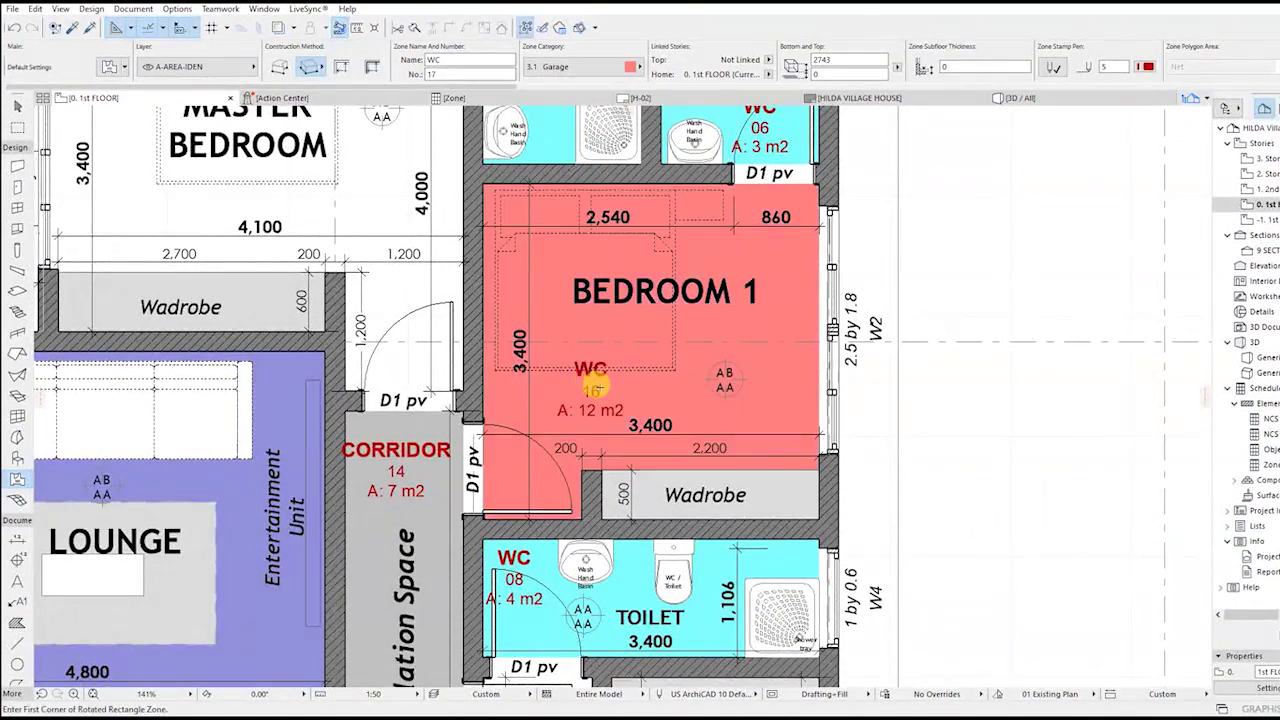
Rename the Bedroom 1 zone as BEDROOM and deselect it.
{"action": "left_click", "coordinate": [457, 64]}
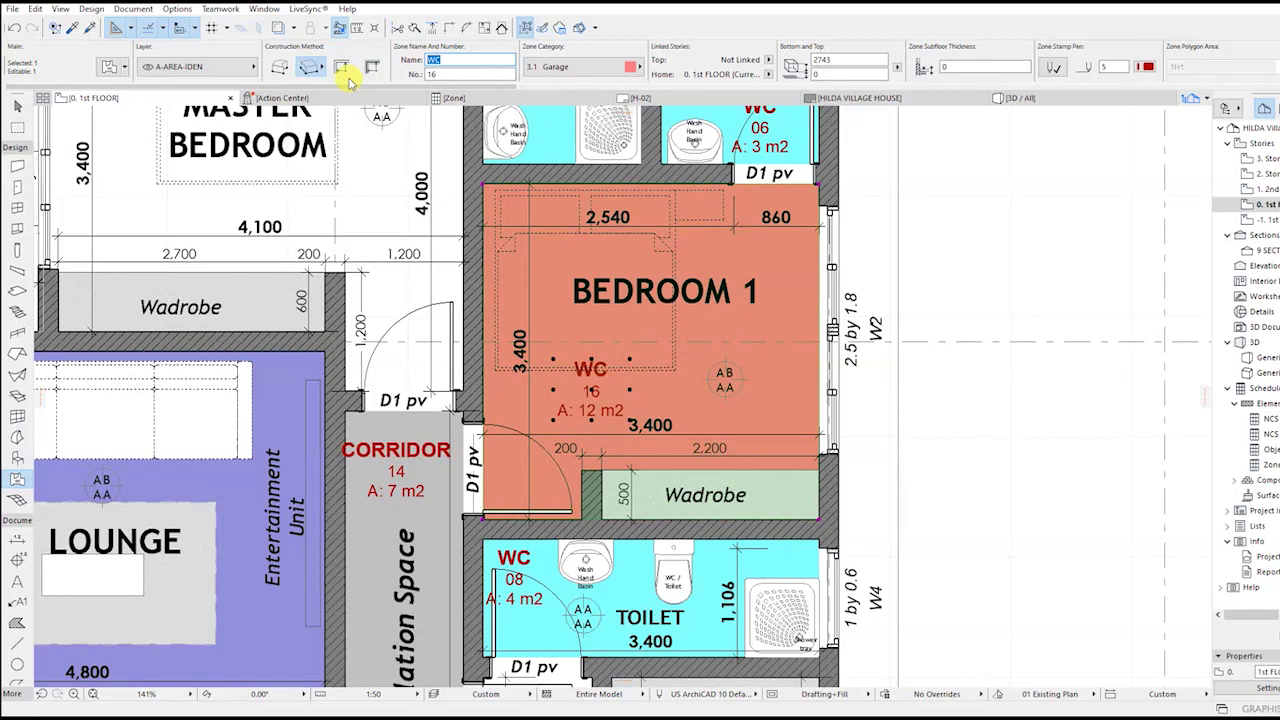
{"action": "key", "text": "Return"}
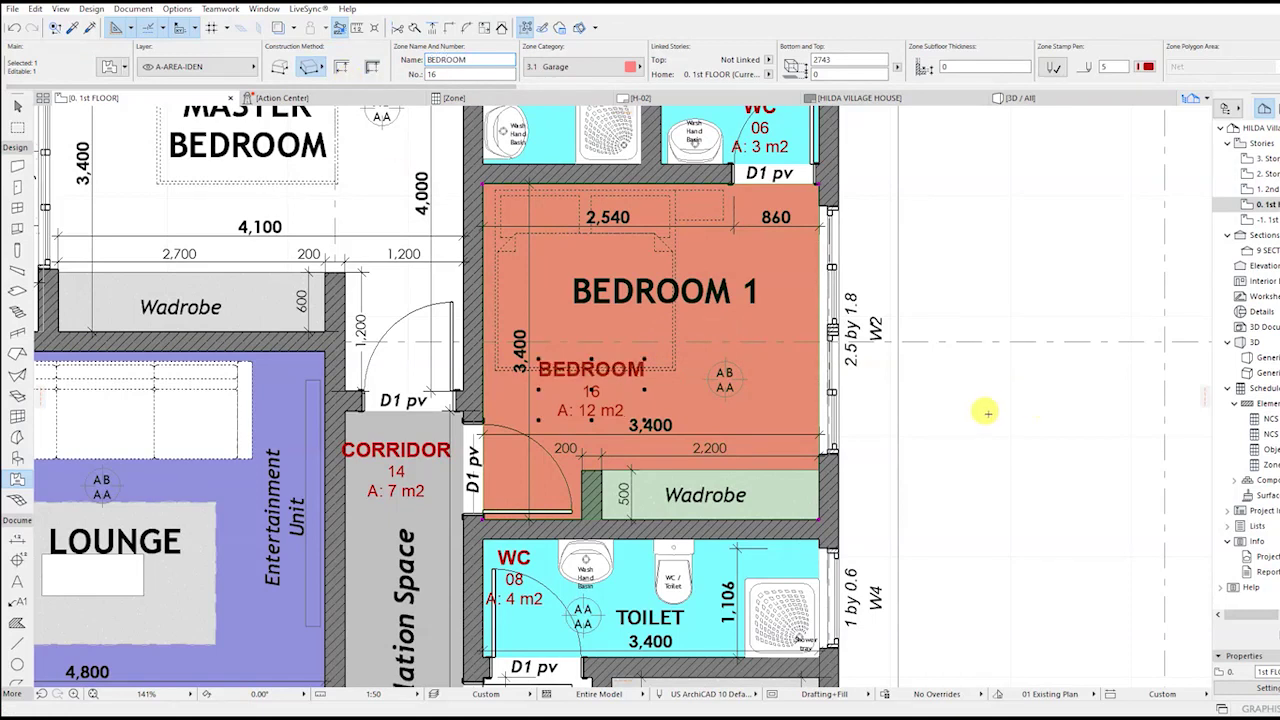
{"action": "key", "text": "Escape"}
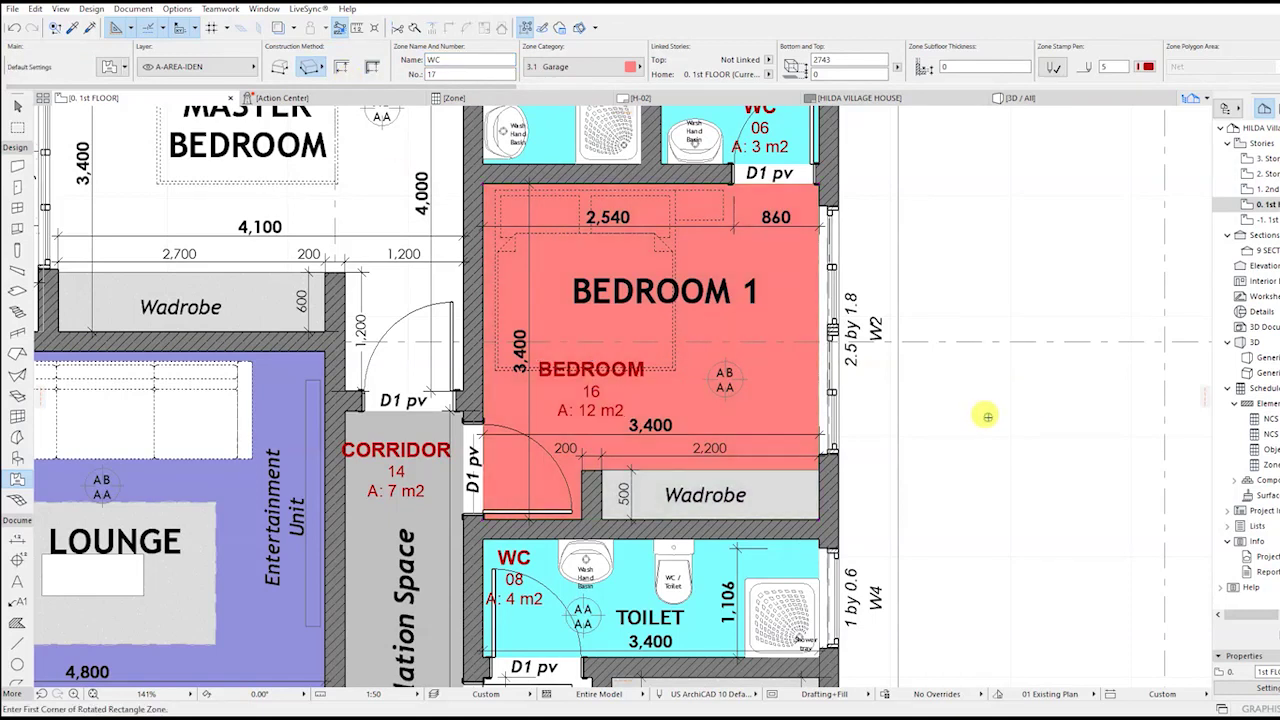
Pick up the Bedroom 1 zone's settings and start a polygonal zone at the master bedroom's upper-left corner.
{"action": "left_click", "coordinate": [72, 26]}
{"action": "middle_click_drag", "start_coordinate": [399, 316], "coordinate": [729, 626]}
{"action": "left_click", "coordinate": [366, 304]}
{"action": "left_click", "coordinate": [792, 303]}
{"action": "middle_click_drag", "start_coordinate": [775, 506], "coordinate": [726, 307]}
{"action": "left_click", "coordinate": [282, 68]}
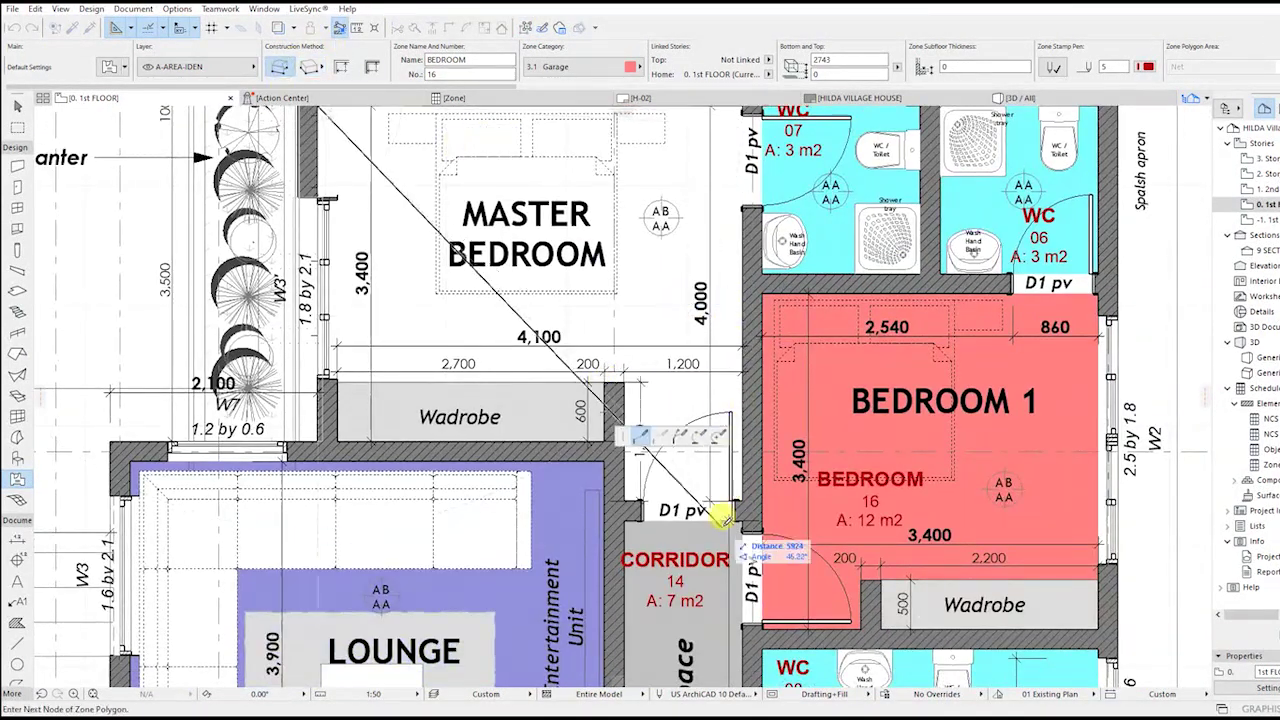
Trace the master bedroom's inner wall corners, including the wardrobe and door recess, and place the BEDROOM stamp near the upper-left corner.
{"action": "middle_click_drag", "start_coordinate": [686, 146], "coordinate": [684, 316]}
{"action": "left_click", "coordinate": [741, 275]}
{"action": "middle_click_drag", "start_coordinate": [744, 667], "coordinate": [722, 398]}
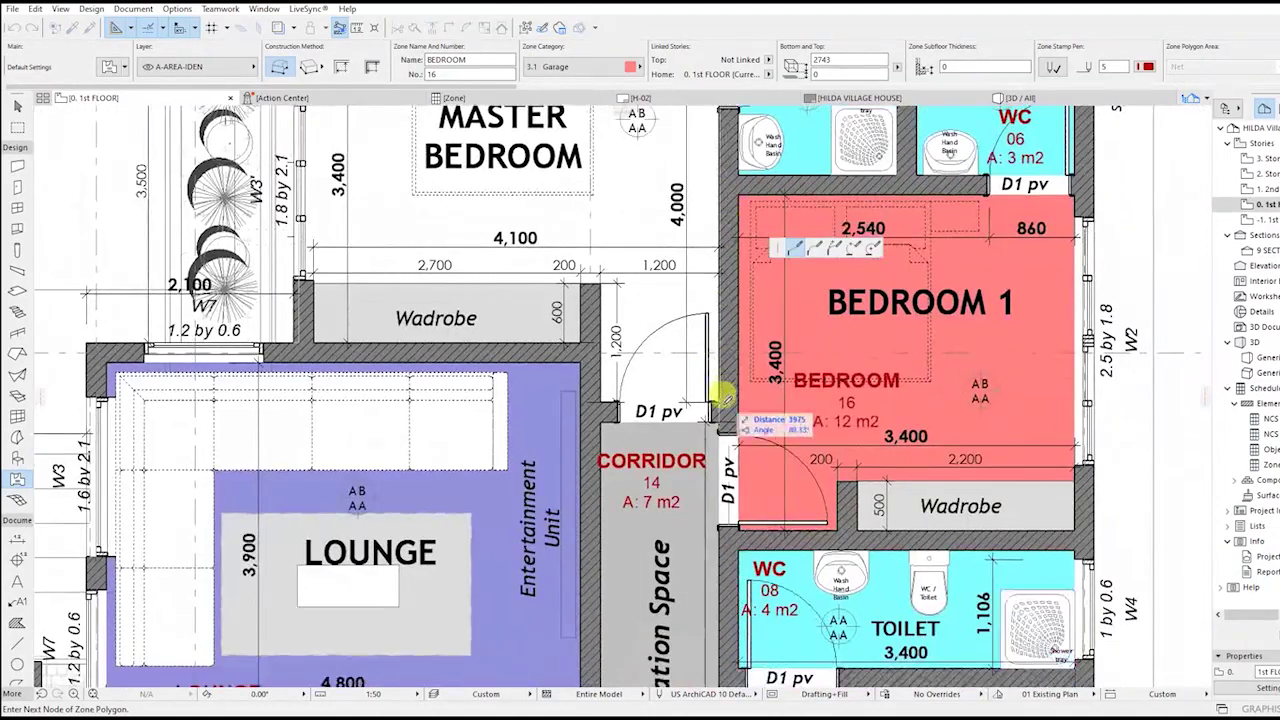
{"action": "left_click", "coordinate": [719, 401]}
{"action": "left_click", "coordinate": [606, 396]}
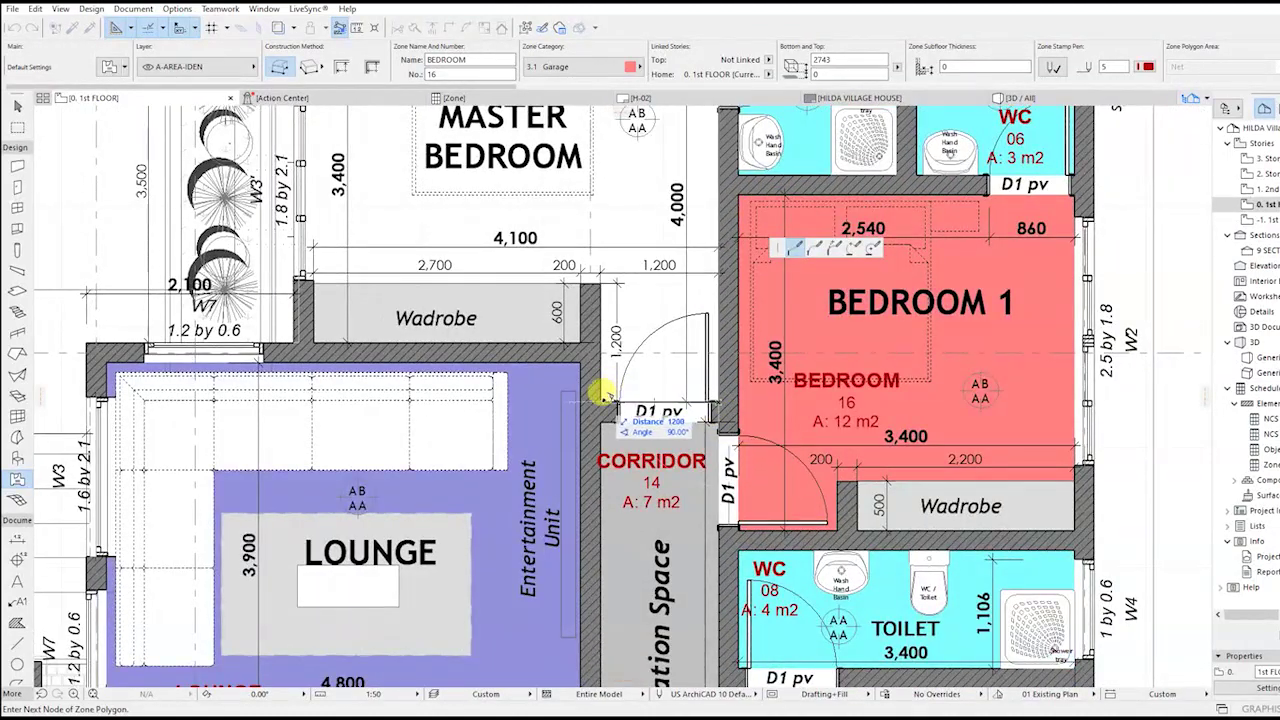
{"action": "left_click", "coordinate": [602, 340]}
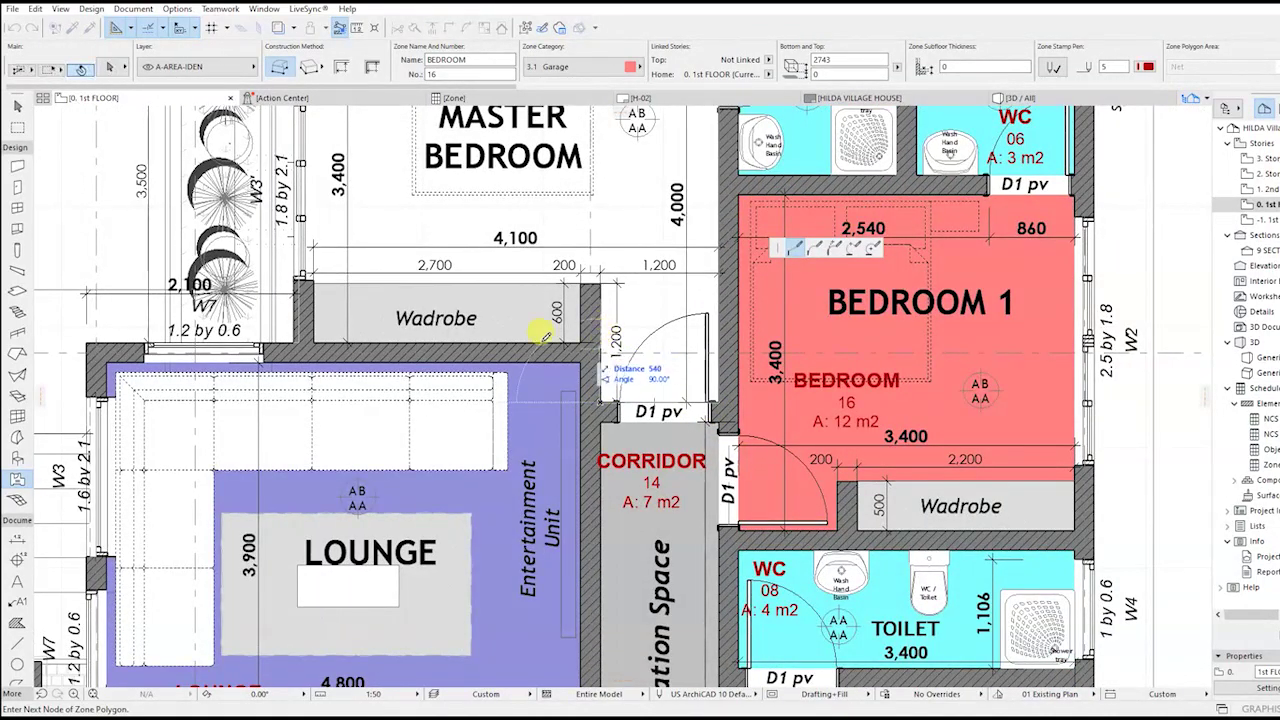
{"action": "left_click", "coordinate": [313, 341]}
{"action": "middle_click_drag", "start_coordinate": [322, 250], "coordinate": [340, 405]}
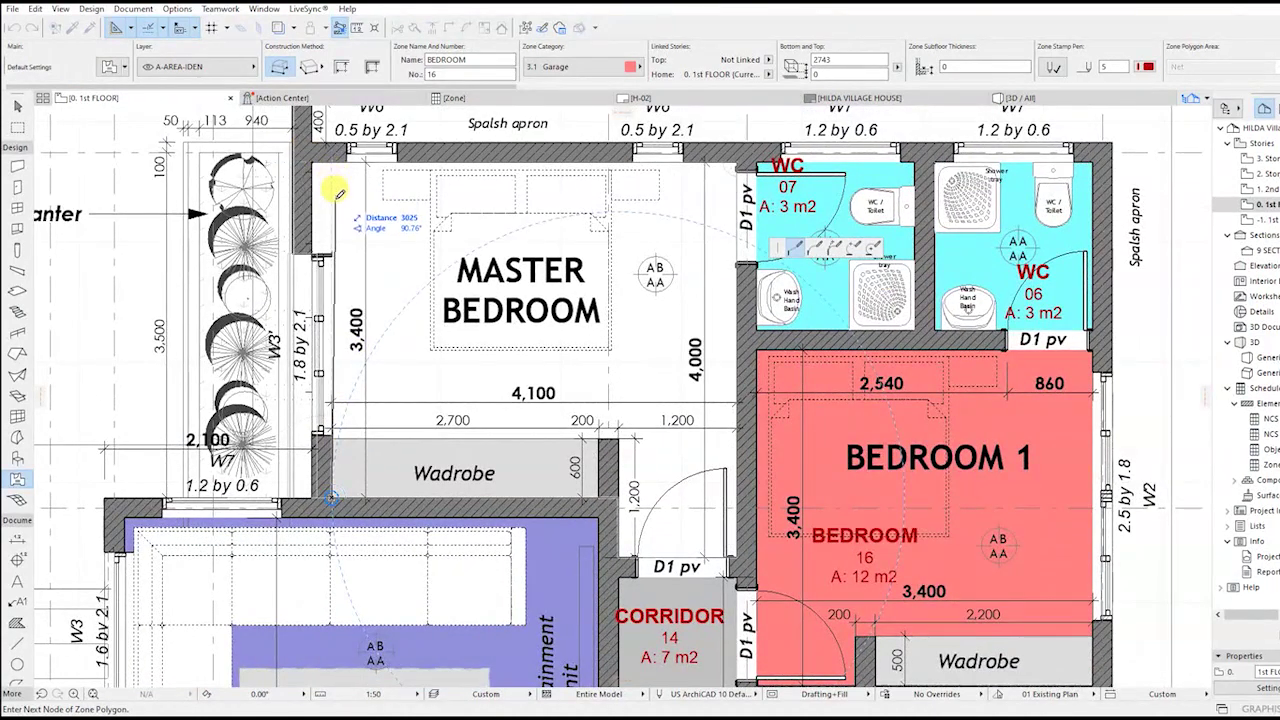
{"action": "left_click", "coordinate": [316, 252]}
{"action": "left_click", "coordinate": [313, 150]}
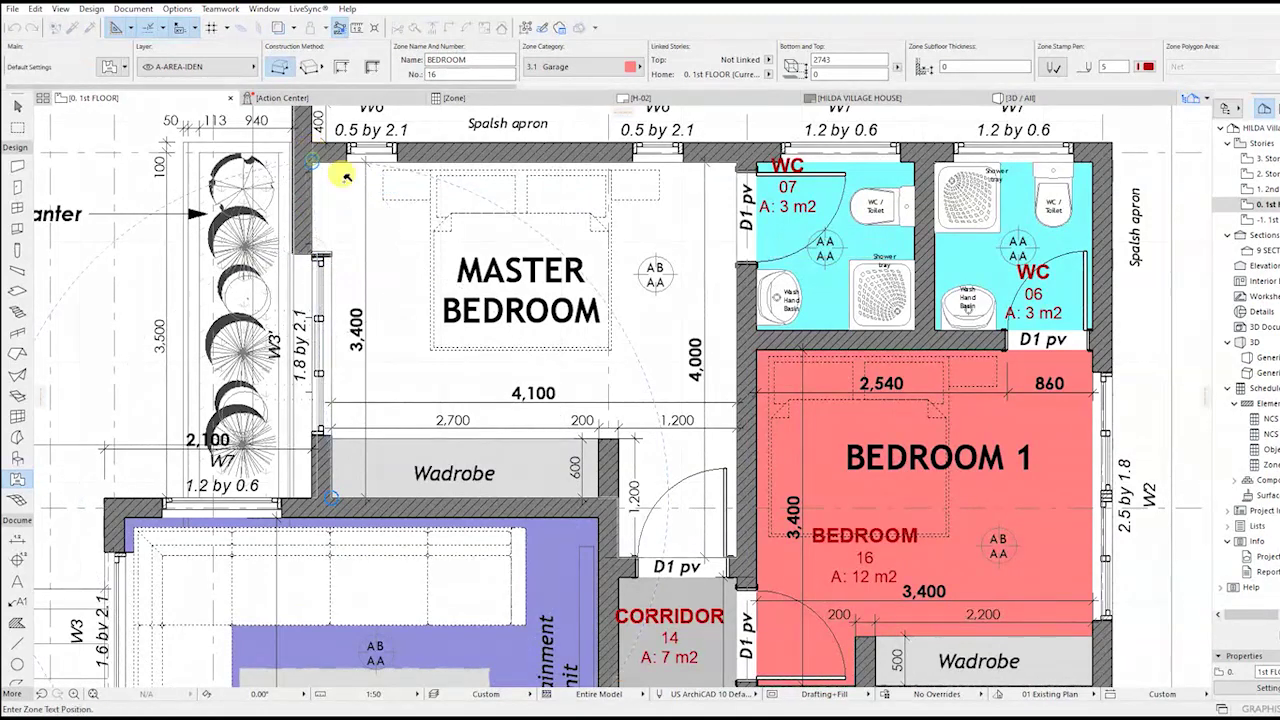
{"action": "left_click", "coordinate": [380, 220]}
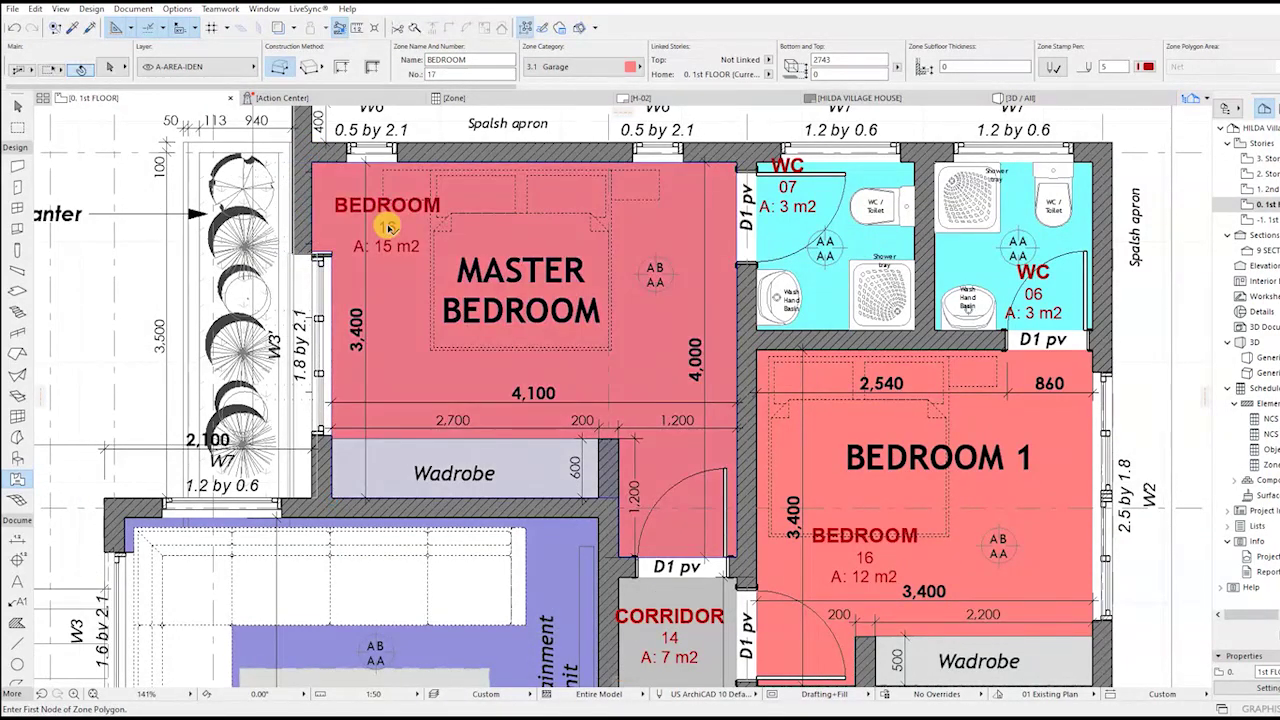
Trace a polygonal BEDROOM zone of category 3.1 Garage along the guest bedroom's four inner corners and place its stamp.
{"action": "scroll", "coordinate": [560, 270], "scroll_direction": "down", "scroll_amount": 3}
{"action": "middle_click_drag", "start_coordinate": [799, 393], "coordinate": [705, 174]}
{"action": "middle_click_drag", "start_coordinate": [731, 484], "coordinate": [596, 264]}
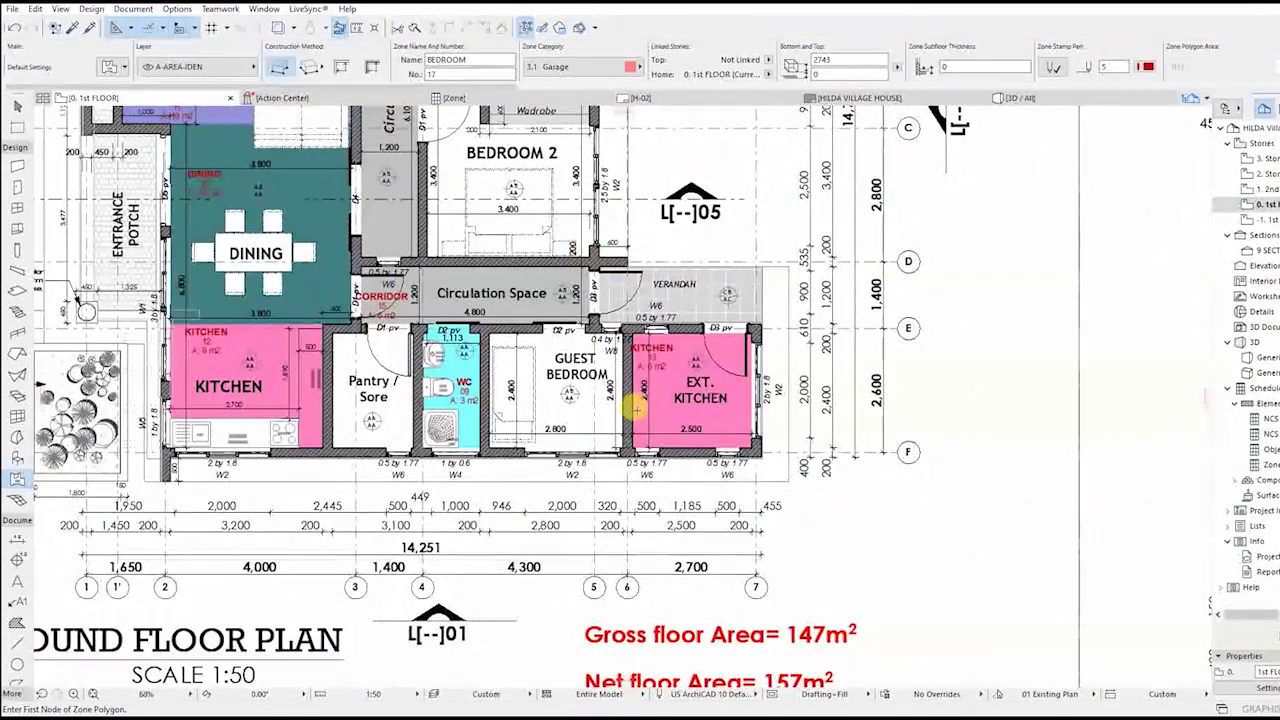
{"action": "scroll", "coordinate": [634, 410], "scroll_direction": "up", "scroll_amount": 5}
{"action": "left_click", "coordinate": [248, 438]}
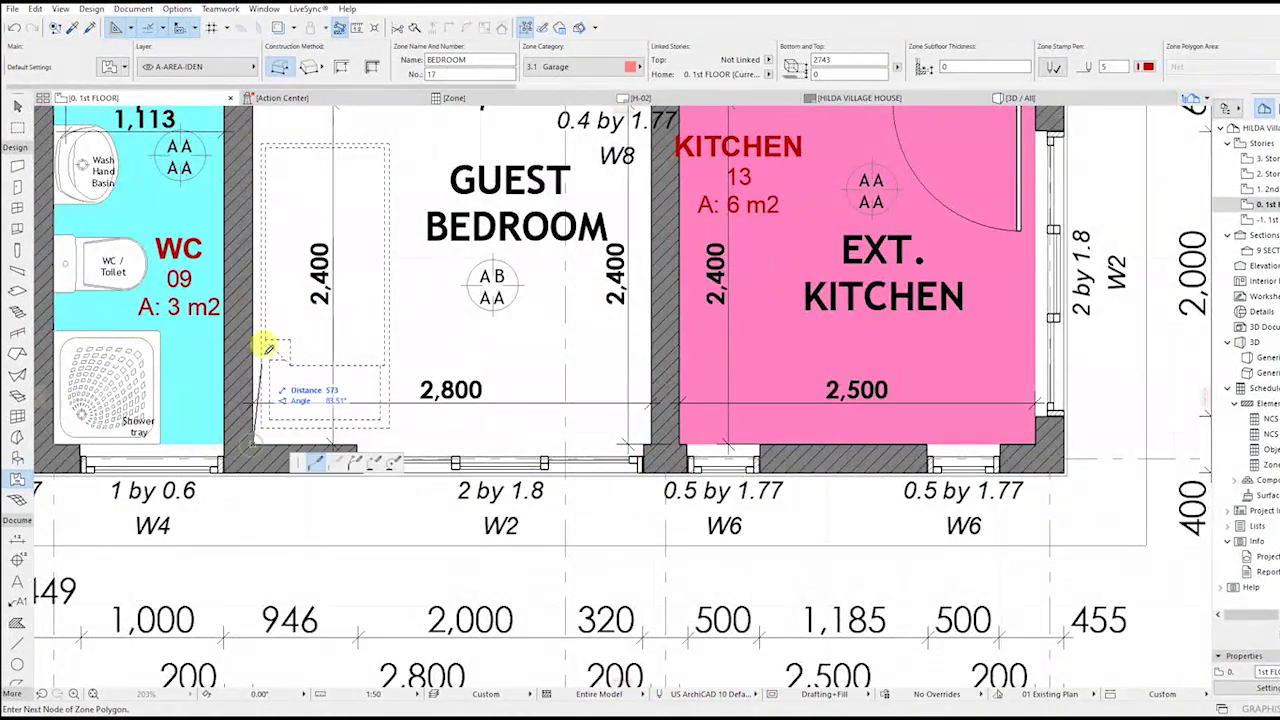
{"action": "scroll", "coordinate": [270, 320], "scroll_direction": "up", "scroll_amount": 3}
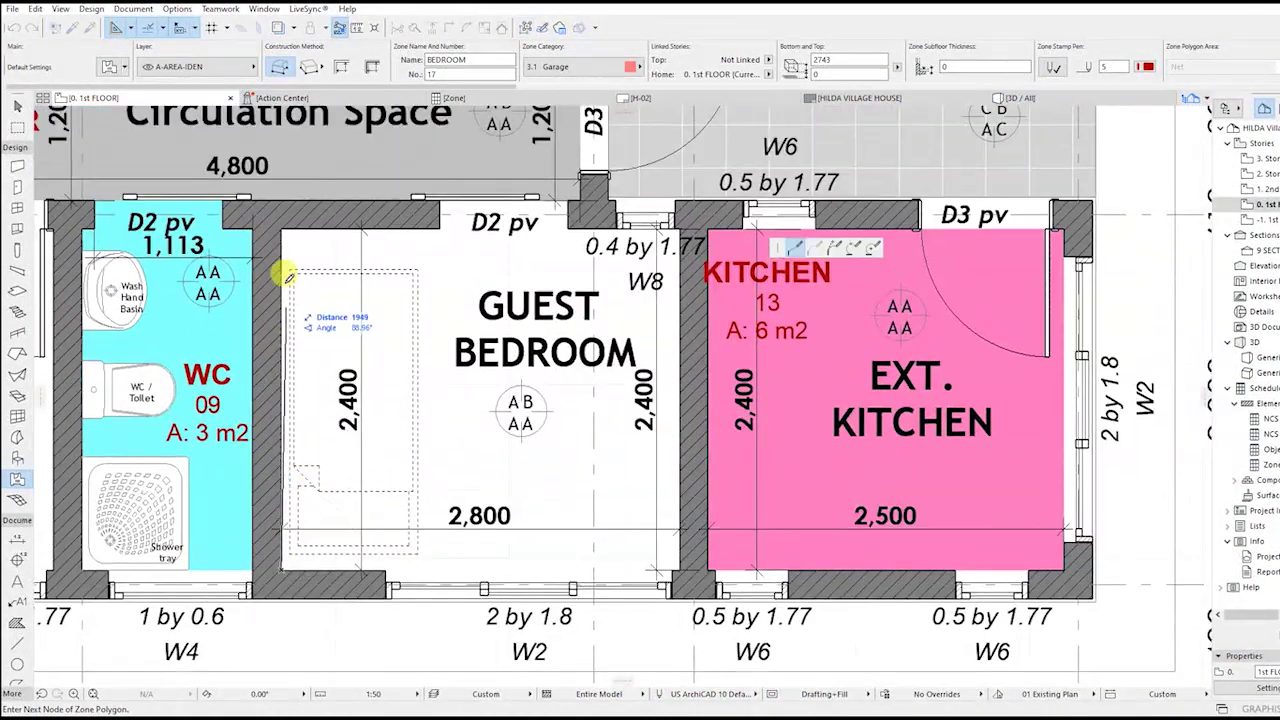
{"action": "left_click", "coordinate": [283, 219]}
{"action": "left_click", "coordinate": [680, 229]}
{"action": "left_click", "coordinate": [678, 567]}
{"action": "left_click", "coordinate": [281, 565]}
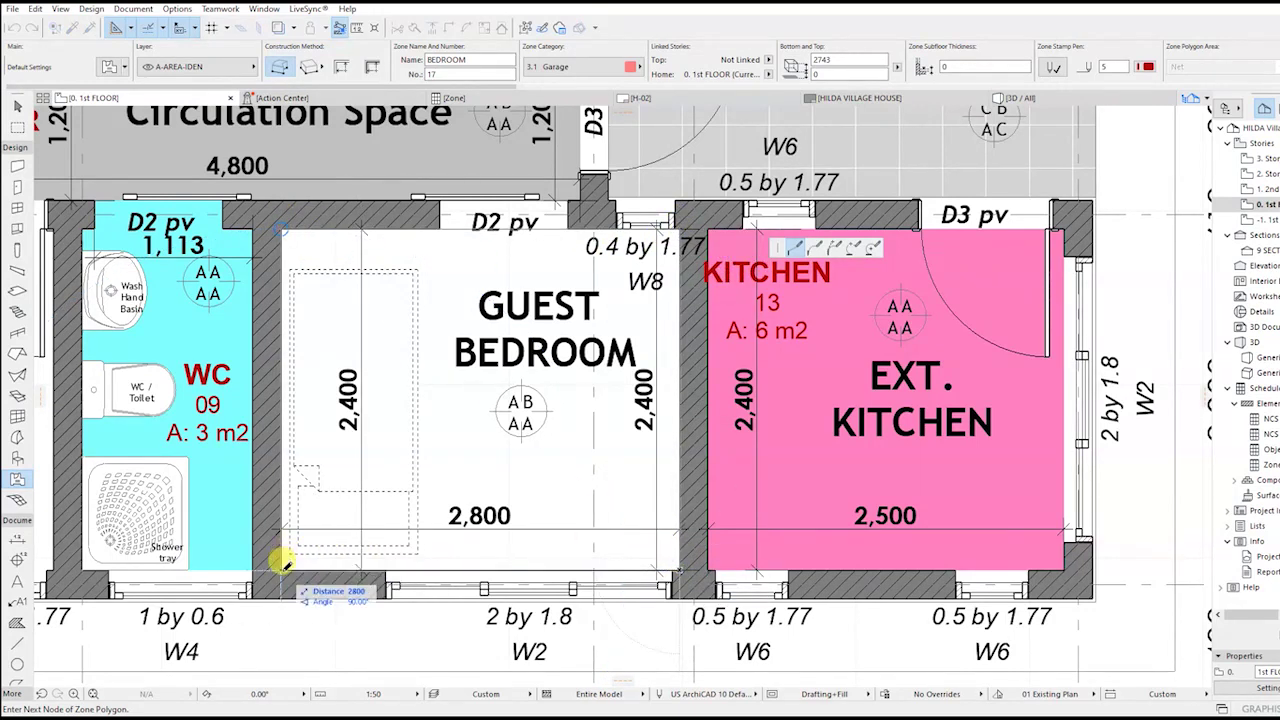
{"action": "left_click", "coordinate": [425, 453]}
Move the guest bedroom's zone stamp clear of the bed to below the room label, and deselect the zone.
{"action": "left_click", "coordinate": [425, 456]}
{"action": "left_click", "coordinate": [428, 459]}
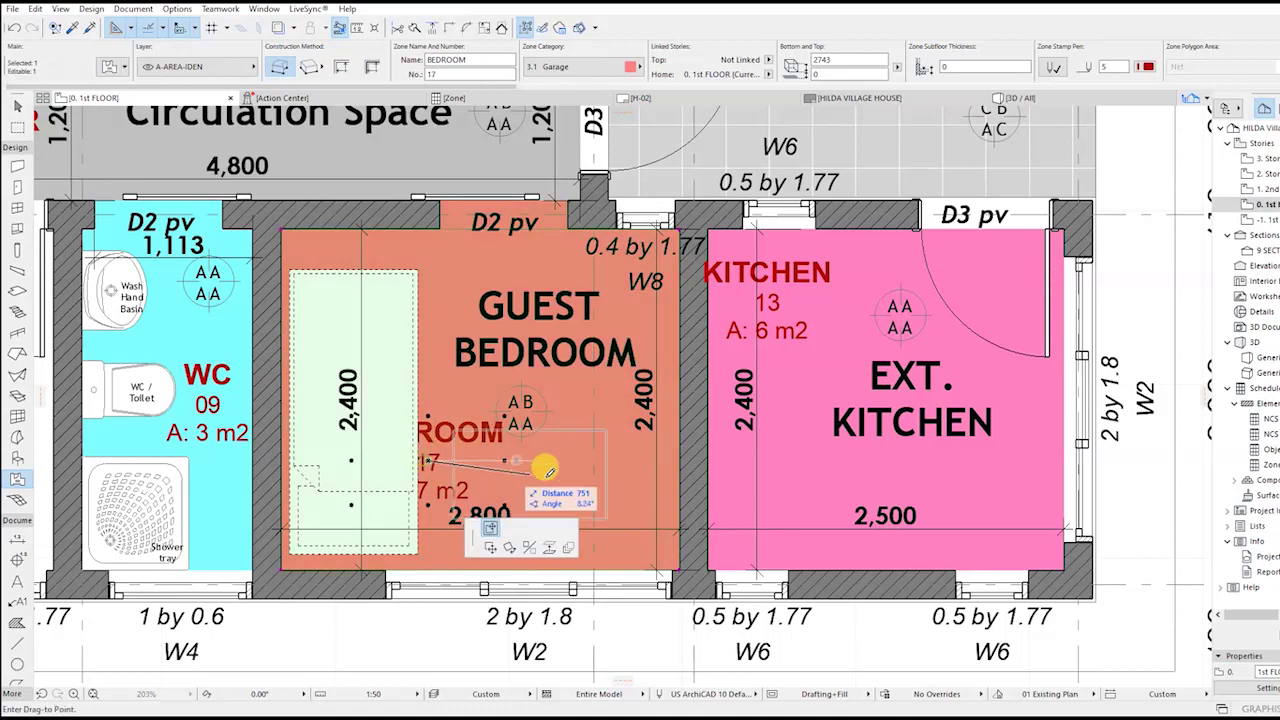
{"action": "left_click", "coordinate": [590, 477]}
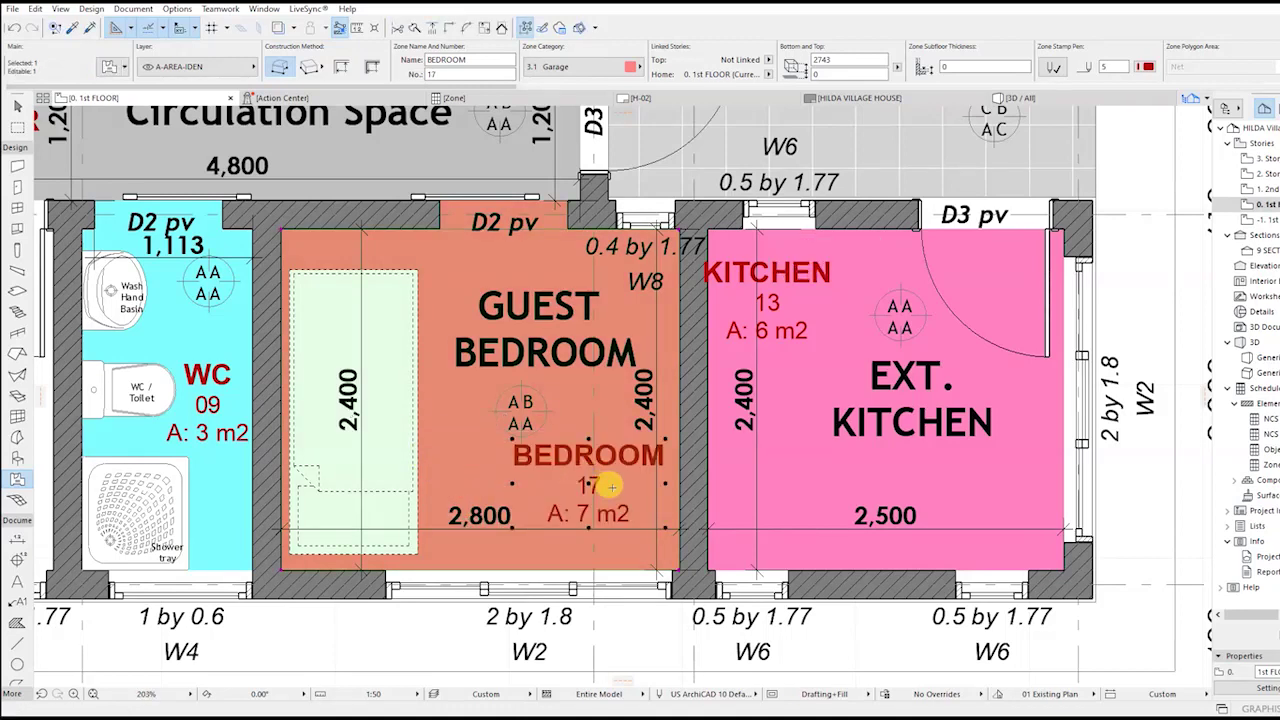
{"action": "scroll", "coordinate": [611, 486], "scroll_direction": "down", "scroll_amount": 3}
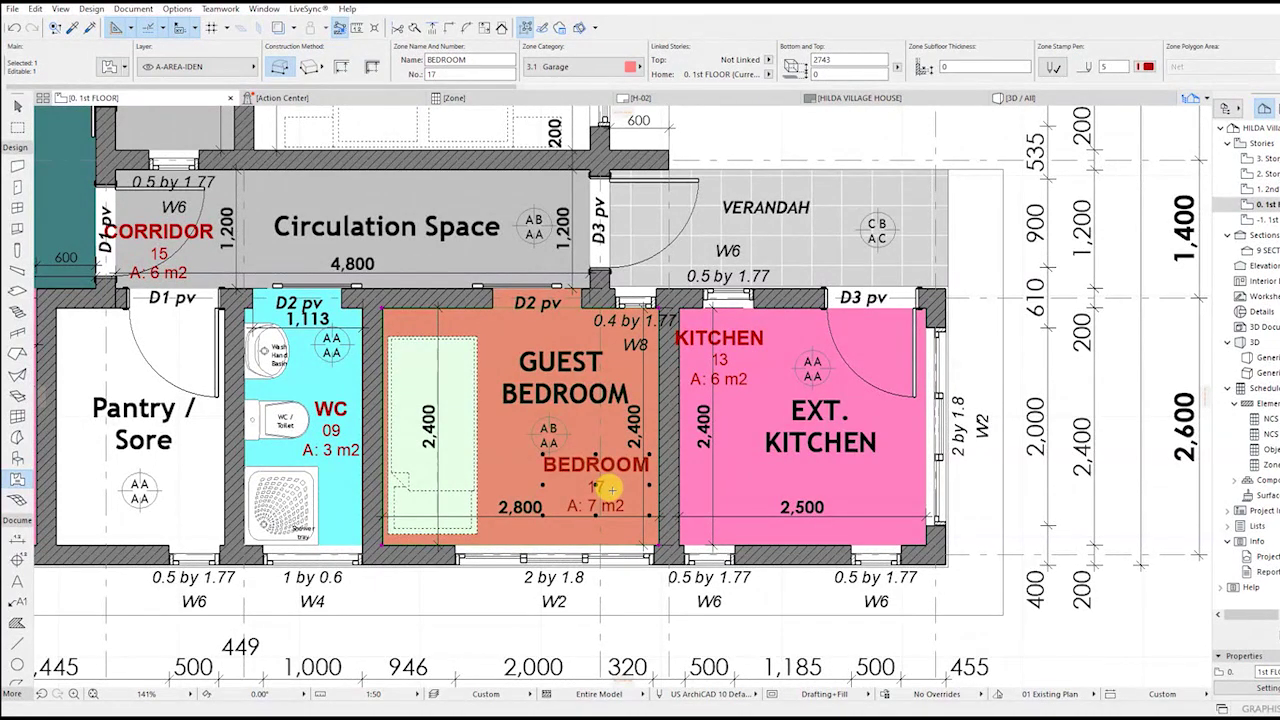
{"action": "key", "text": "Escape"}
Set the zone category to 2.1 Conditioned Space for the pantry.
{"action": "scroll", "coordinate": [607, 487], "scroll_direction": "down", "scroll_amount": 3}
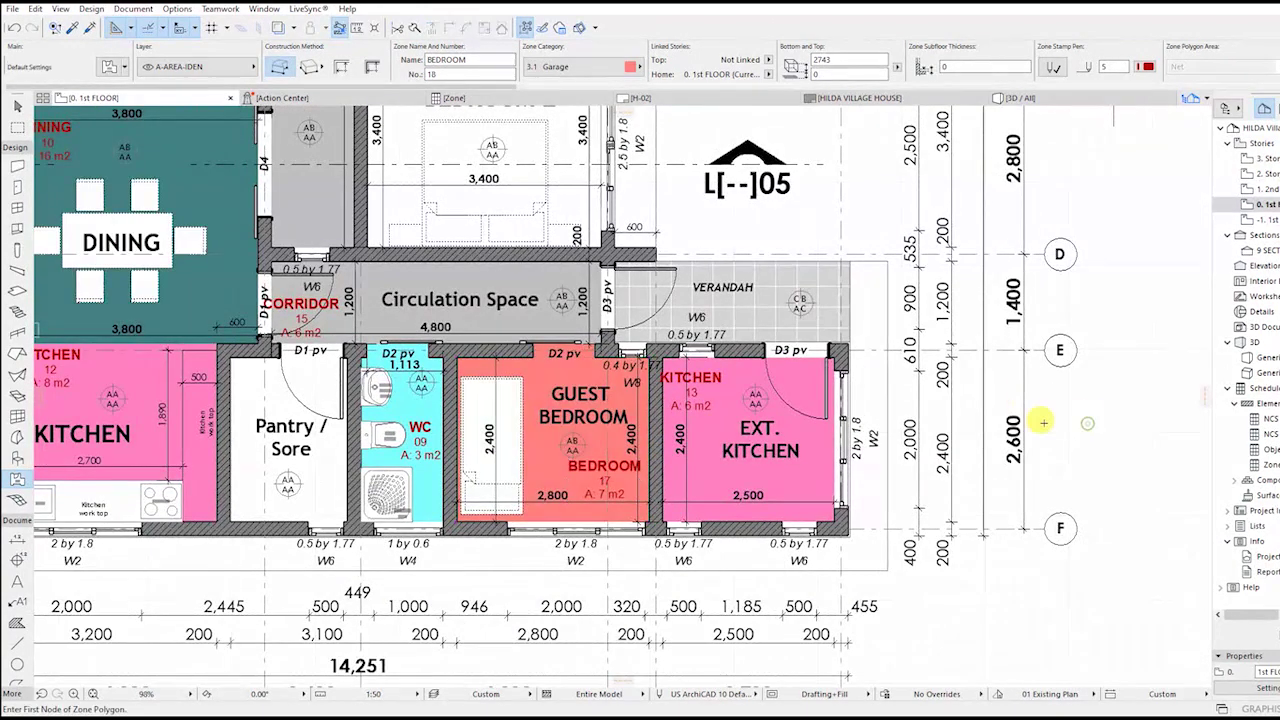
{"action": "scroll", "coordinate": [1043, 422], "scroll_direction": "down", "scroll_amount": 3}
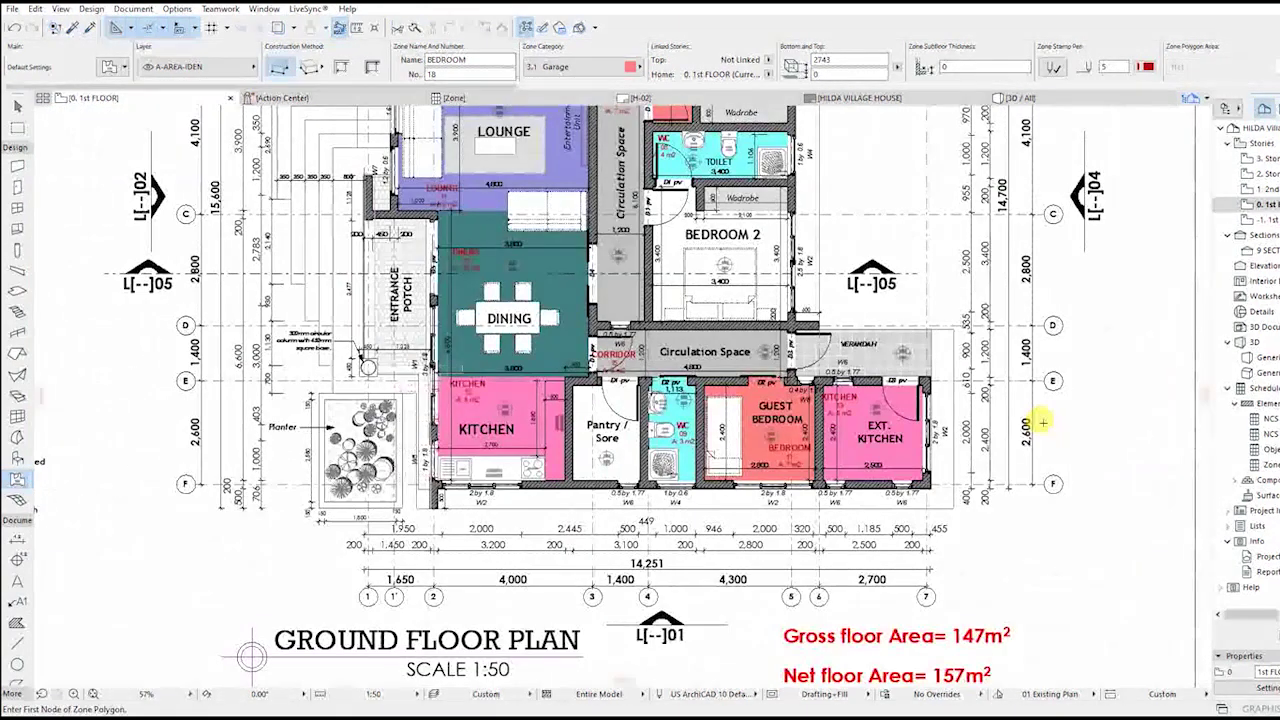
{"action": "scroll", "coordinate": [1043, 422], "scroll_direction": "down", "scroll_amount": 1}
{"action": "middle_click_drag", "start_coordinate": [1006, 437], "coordinate": [898, 535]}
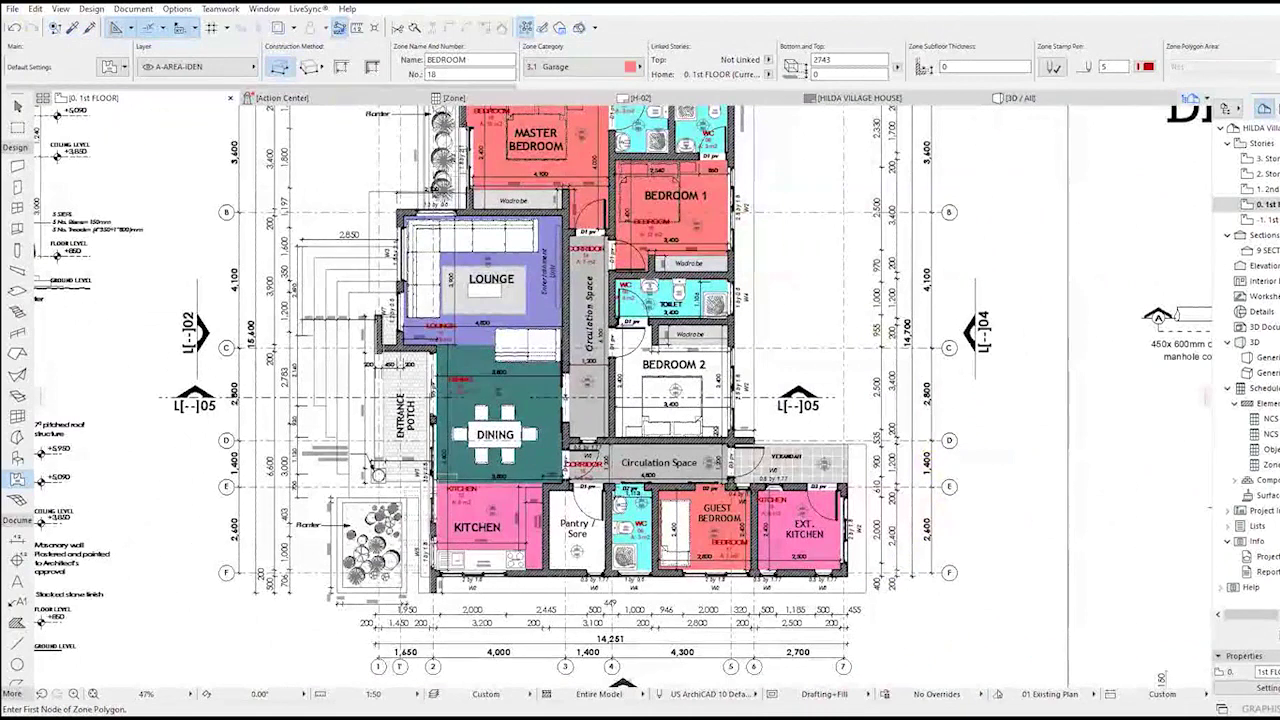
{"action": "left_click", "coordinate": [585, 67]}
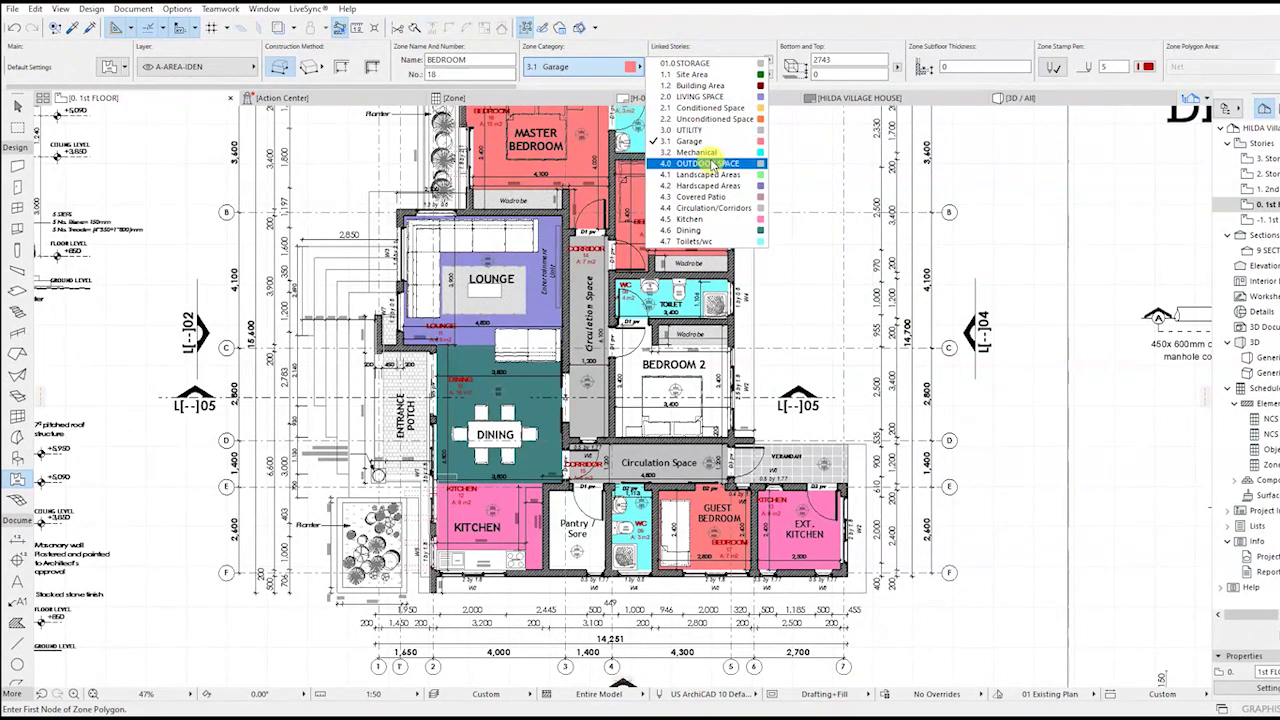
{"action": "left_click", "coordinate": [686, 63]}
{"action": "left_click", "coordinate": [629, 68]}
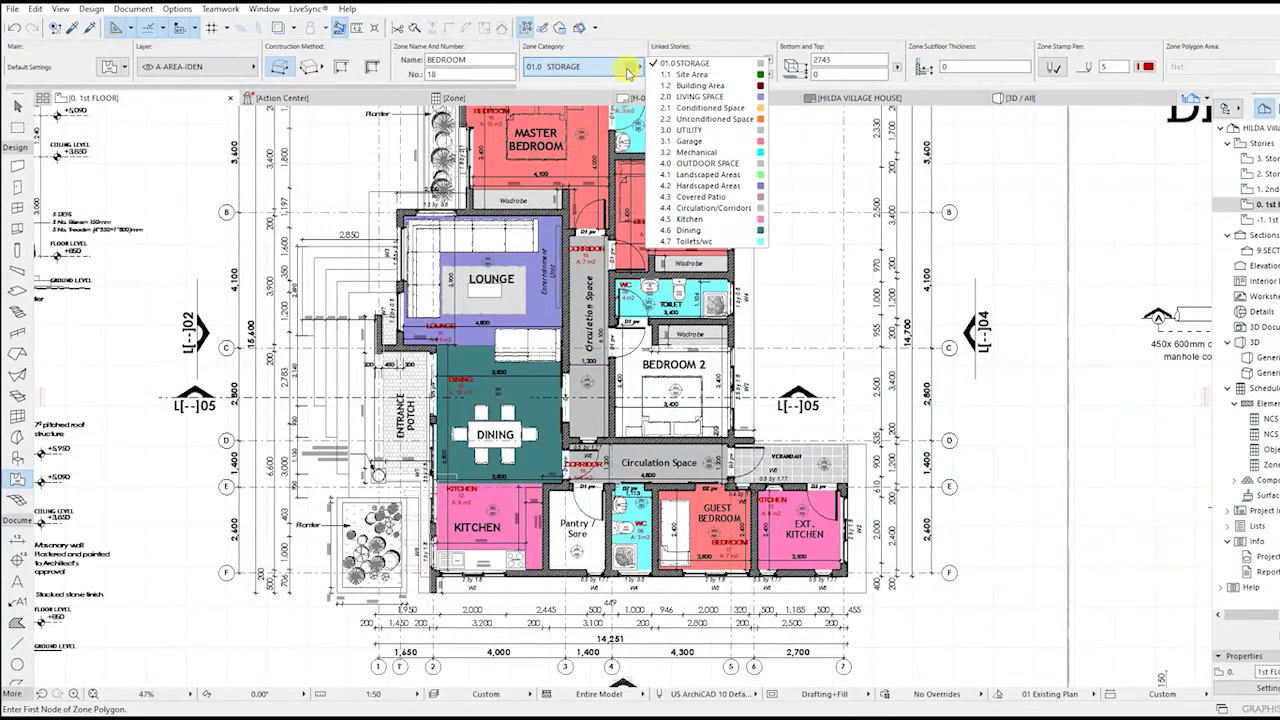
{"action": "left_click", "coordinate": [705, 107]}
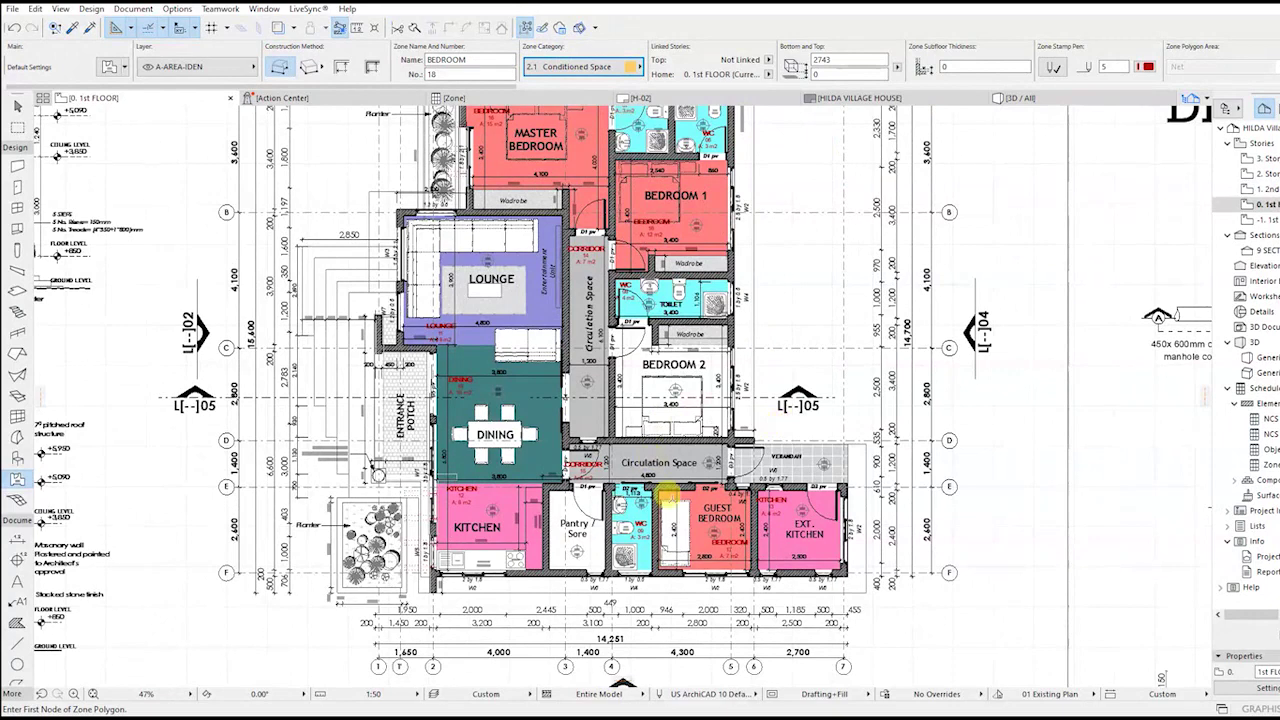
Trace a polygonal zone along the Pantry / Sore room's four inner corners and place its stamp near the room's upper edge.
{"action": "scroll", "coordinate": [552, 590], "scroll_direction": "up", "scroll_amount": 3}
{"action": "scroll", "coordinate": [540, 542], "scroll_direction": "up", "scroll_amount": 2}
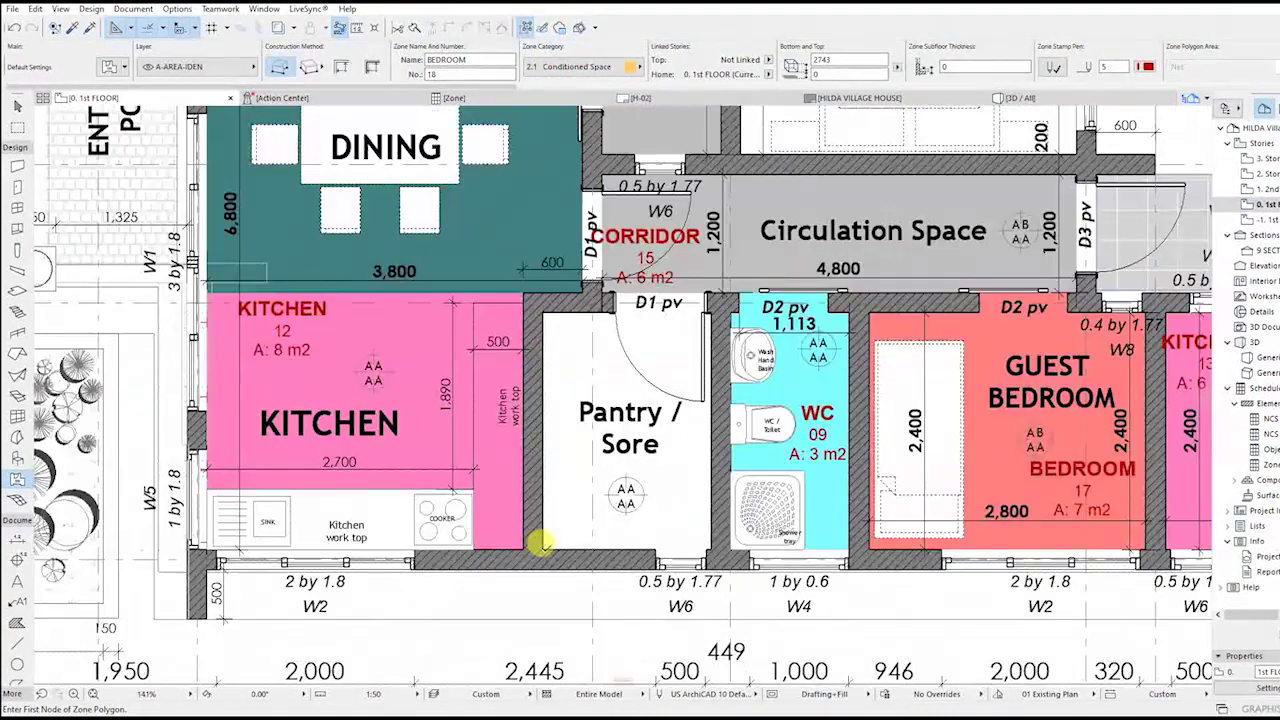
{"action": "left_click", "coordinate": [540, 546]}
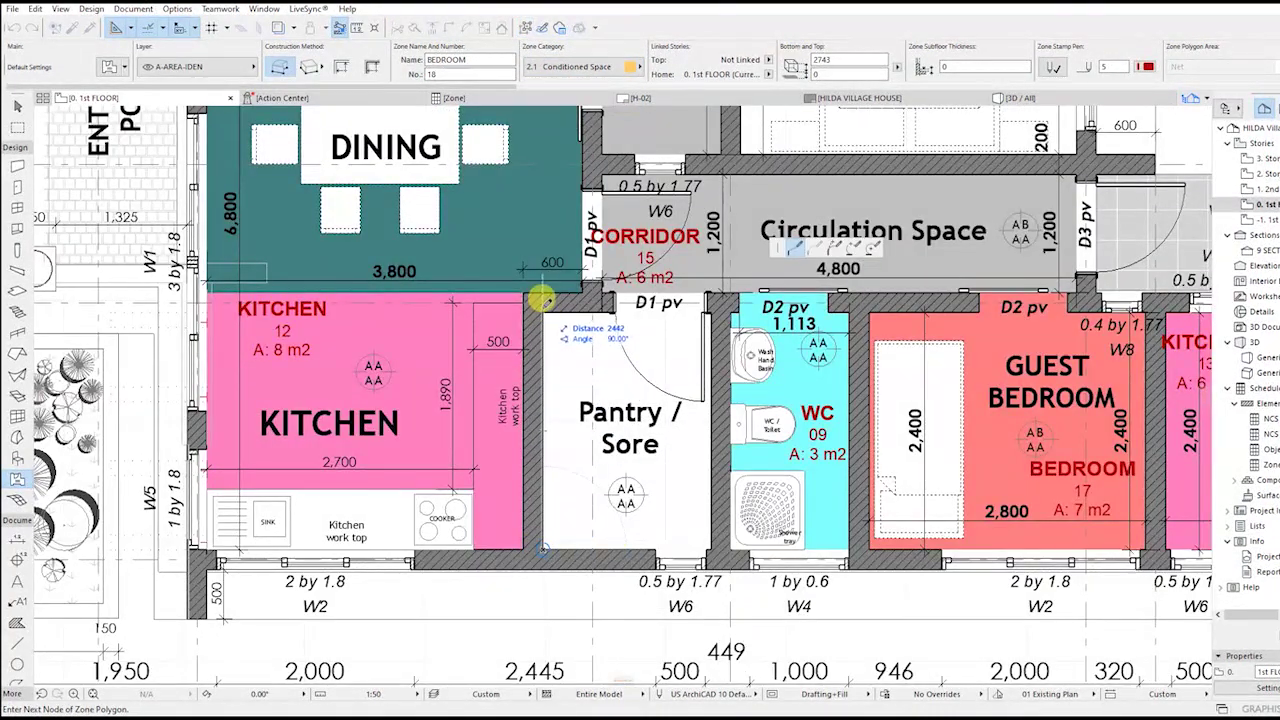
{"action": "left_click", "coordinate": [712, 302]}
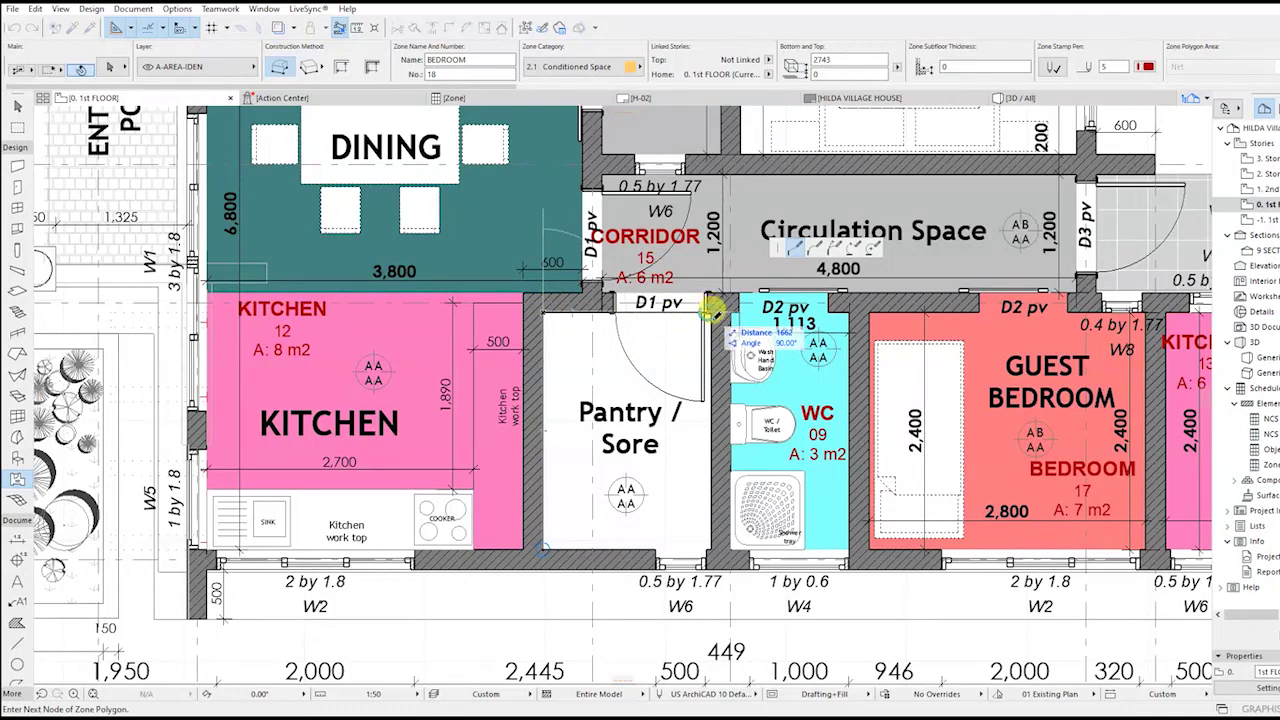
{"action": "left_click", "coordinate": [709, 542]}
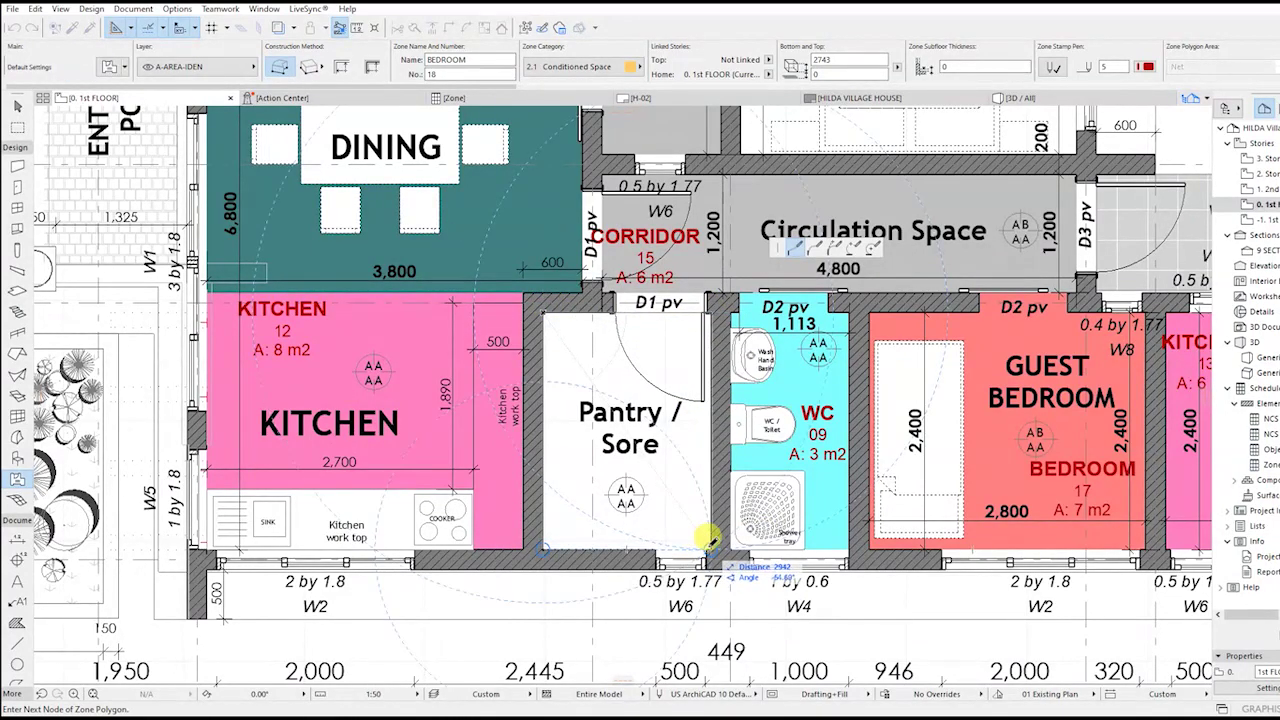
{"action": "left_click", "coordinate": [540, 546]}
{"action": "left_click", "coordinate": [580, 357]}
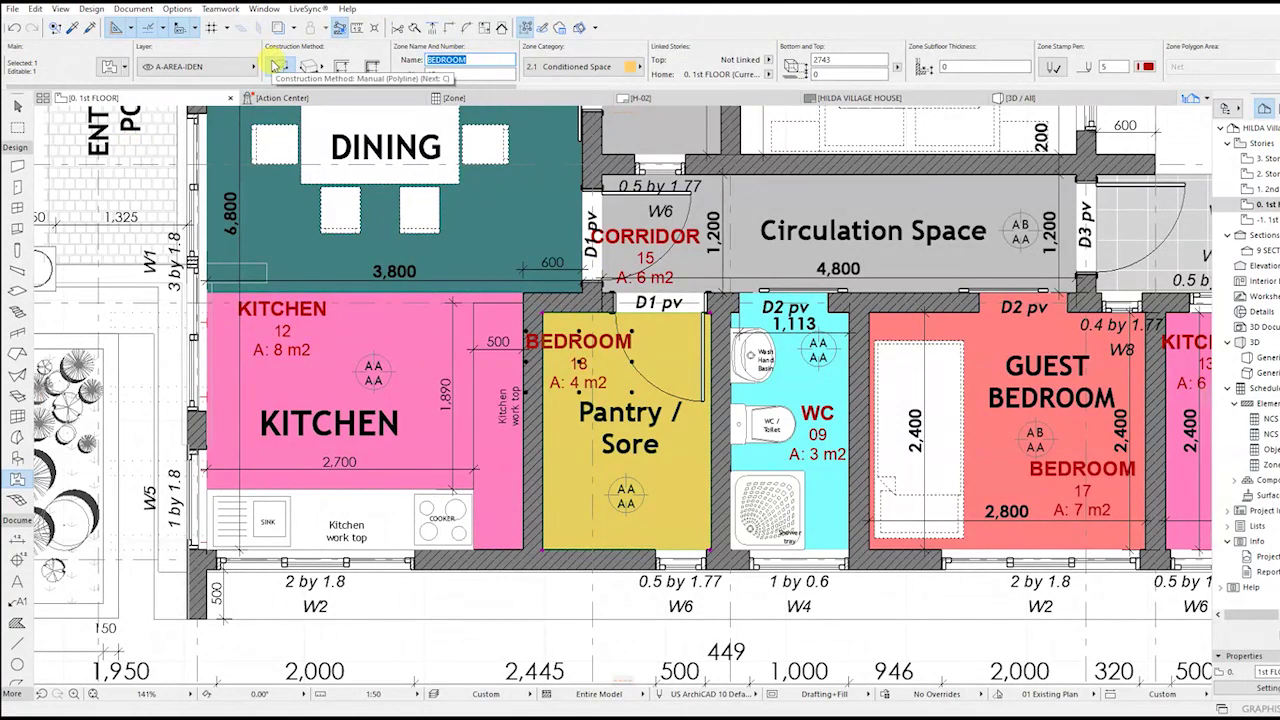
Rename the pantry's zone as PANTRY and deselect it.
{"action": "key", "text": "Return"}
{"action": "left_click", "coordinate": [580, 361]}
{"action": "left_click", "coordinate": [598, 361]}
{"action": "scroll", "coordinate": [656, 351], "scroll_direction": "down", "scroll_amount": 4}
{"action": "key", "text": "Escape"}
Pick up the Bedroom 1 zone's settings, named BEDROOM in category 3.1 Garage, for use in Bedroom 2.
{"action": "scroll", "coordinate": [683, 414], "scroll_direction": "up", "scroll_amount": 2}
{"action": "middle_click_drag", "start_coordinate": [683, 414], "coordinate": [696, 603]}
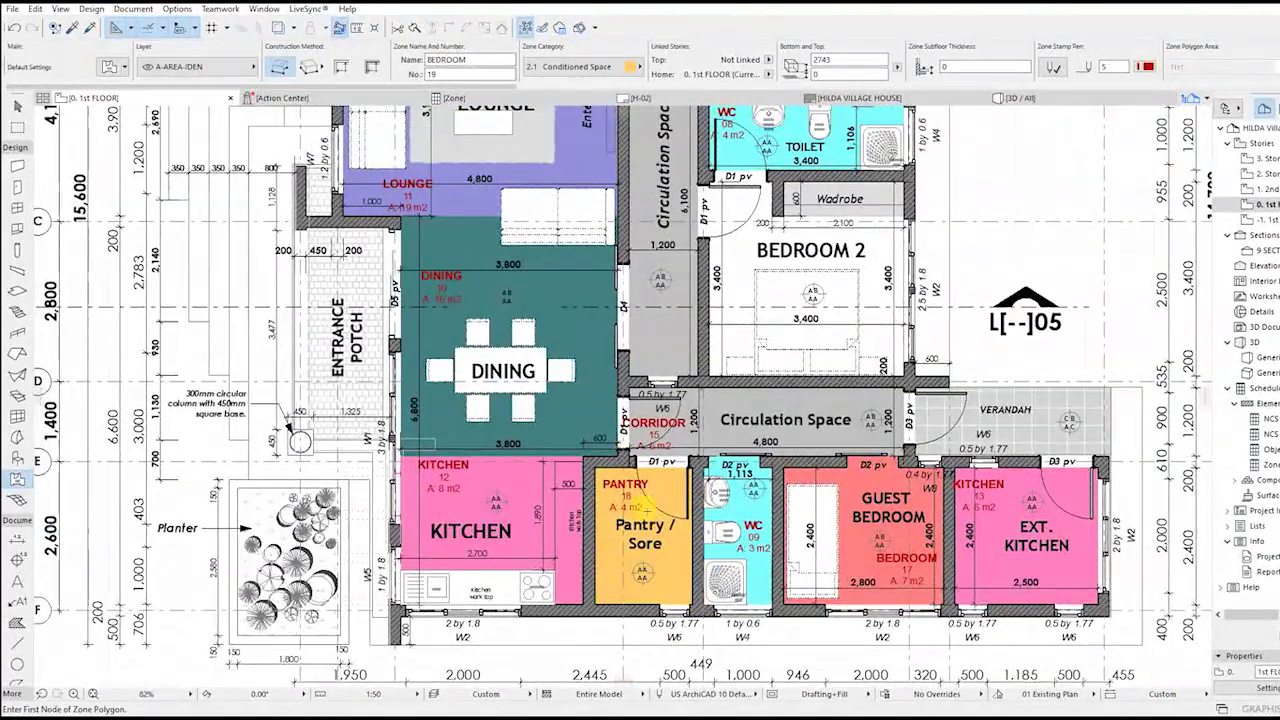
{"action": "middle_click_drag", "start_coordinate": [592, 421], "coordinate": [557, 529]}
{"action": "middle_click_drag", "start_coordinate": [598, 358], "coordinate": [550, 499]}
{"action": "middle_click_drag", "start_coordinate": [760, 554], "coordinate": [686, 554]}
{"action": "left_click", "coordinate": [72, 28]}
{"action": "left_click", "coordinate": [731, 209]}
{"action": "scroll", "coordinate": [772, 464], "scroll_direction": "down", "scroll_amount": 2}
{"action": "scroll", "coordinate": [703, 443], "scroll_direction": "up", "scroll_amount": 3}
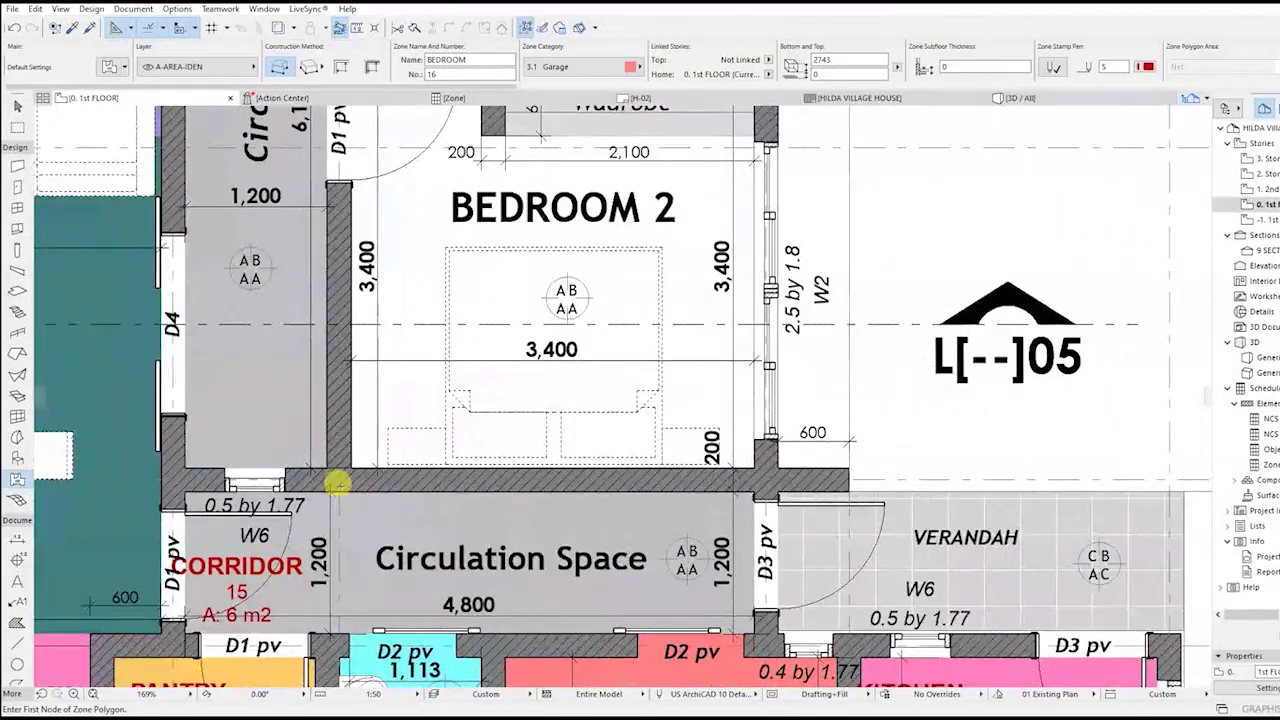
Trace a polygonal BEDROOM zone around Bedroom 2's inner walls, including the wardrobe, and place its stamp below the room label.
{"action": "left_click", "coordinate": [345, 459]}
{"action": "scroll", "coordinate": [417, 420], "scroll_direction": "up", "scroll_amount": 3}
{"action": "scroll", "coordinate": [417, 380], "scroll_direction": "left", "scroll_amount": 2}
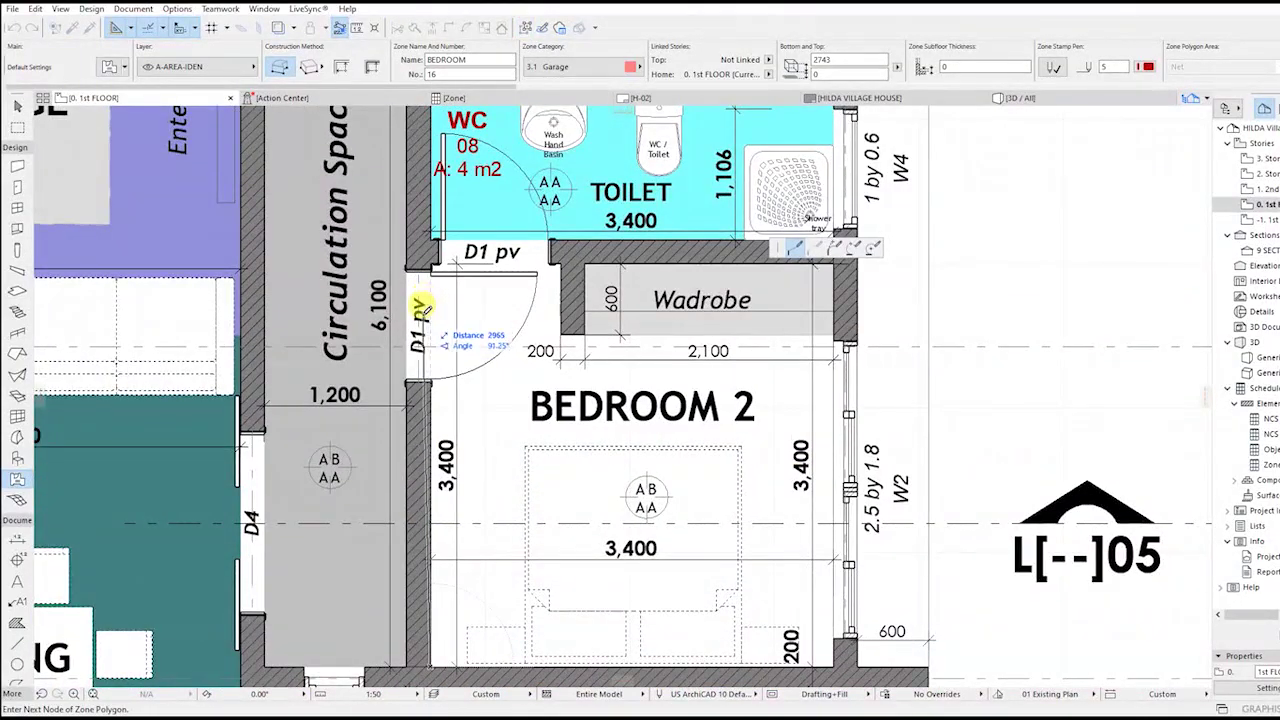
{"action": "left_click", "coordinate": [831, 264]}
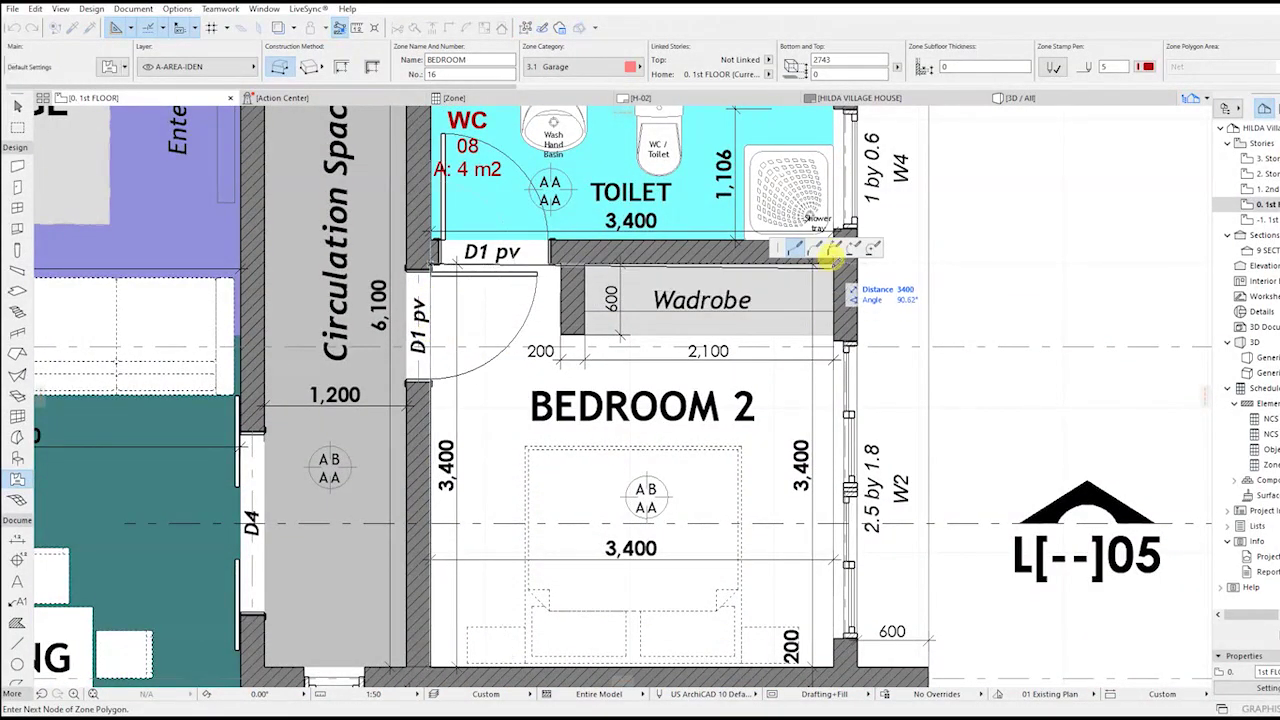
{"action": "middle_click_drag", "start_coordinate": [820, 524], "coordinate": [802, 331]}
{"action": "left_click", "coordinate": [814, 475]}
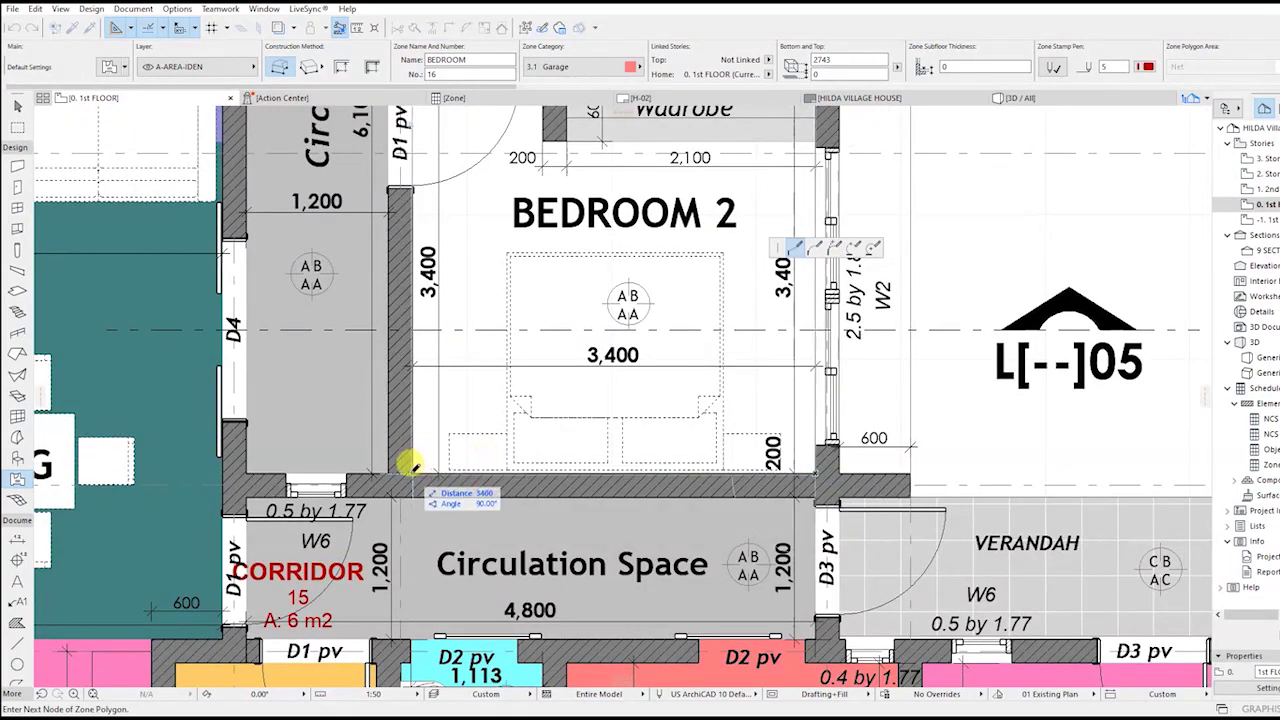
{"action": "left_click", "coordinate": [412, 474]}
{"action": "middle_click_drag", "start_coordinate": [571, 373], "coordinate": [573, 391]}
{"action": "scroll", "coordinate": [570, 390], "scroll_direction": "up", "scroll_amount": 2}
{"action": "left_click", "coordinate": [502, 388]}
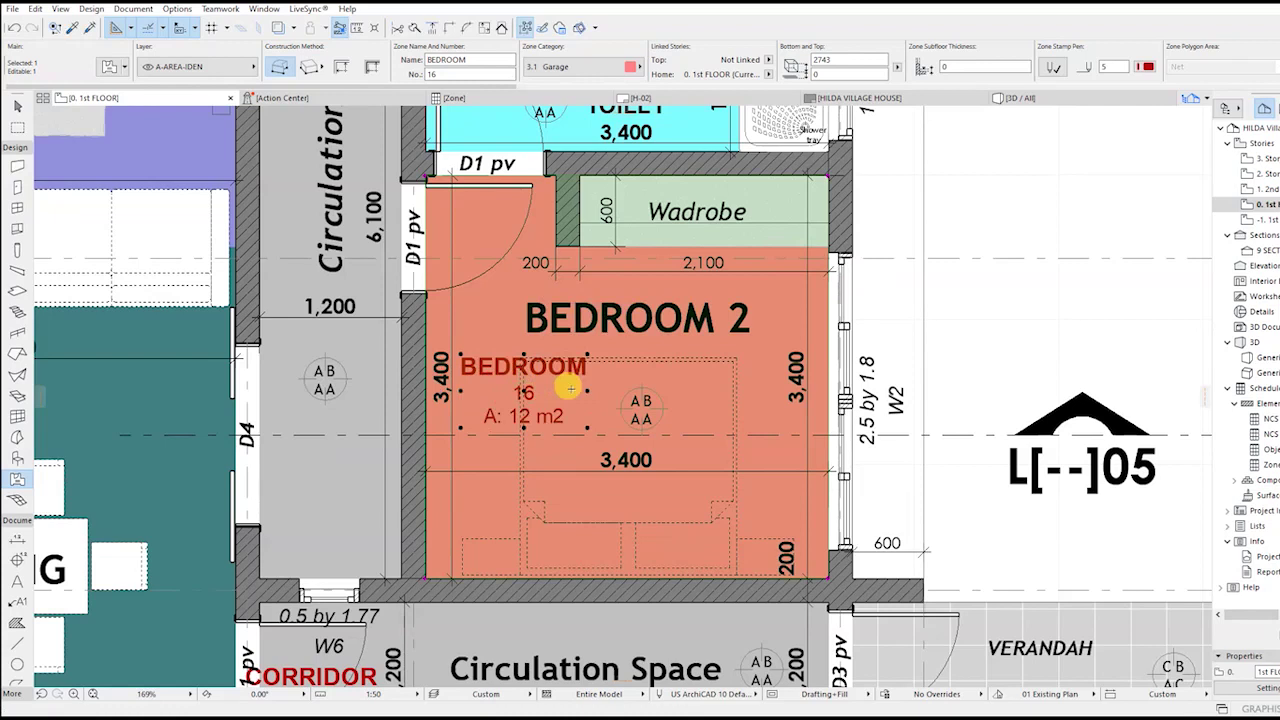
Rename the master bedroom's zone as MASTER BEDROOM and deselect it.
{"action": "scroll", "coordinate": [571, 357], "scroll_direction": "down", "scroll_amount": 3}
{"action": "middle_click_drag", "start_coordinate": [442, 370], "coordinate": [416, 531]}
{"action": "middle_click_drag", "start_coordinate": [529, 475], "coordinate": [532, 678]}
{"action": "left_click", "coordinate": [260, 211], "text": "shift"}
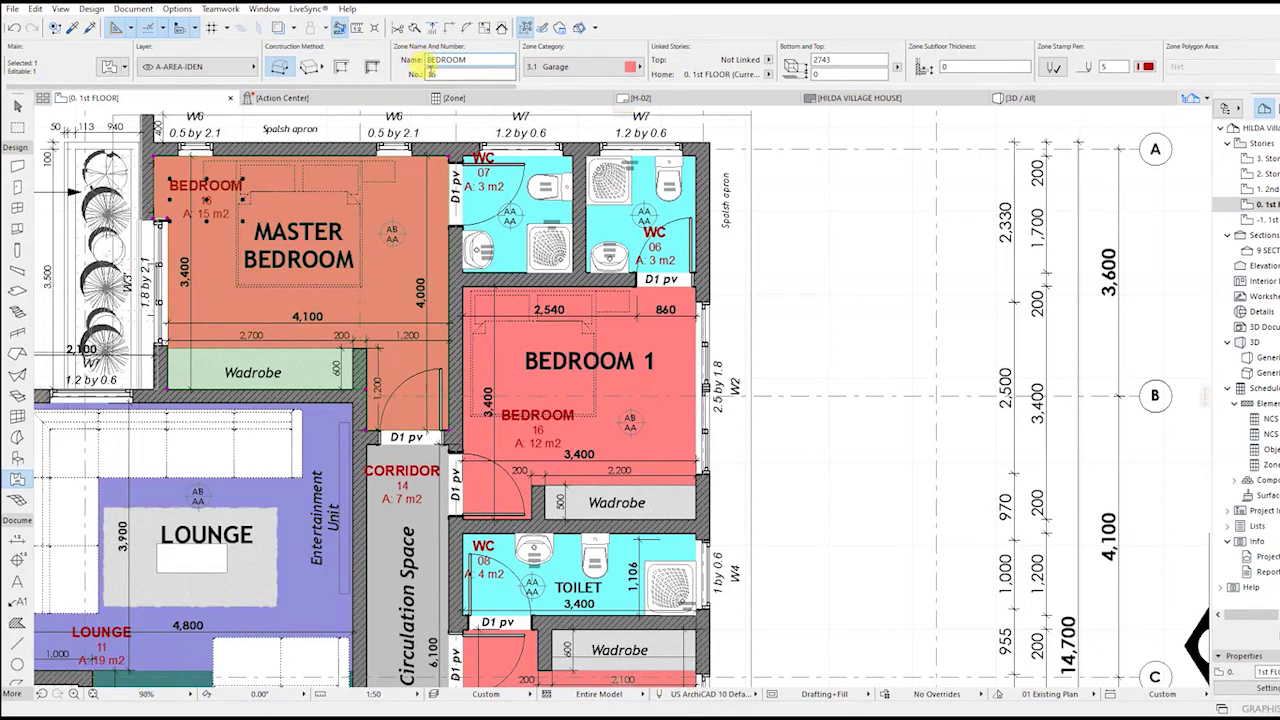
{"action": "left_click", "coordinate": [926, 374]}
Rename the Bedroom 1 zone as BEDROOM 01 and deselect it.
{"action": "key", "text": "shift"}
{"action": "left_click", "coordinate": [568, 418]}
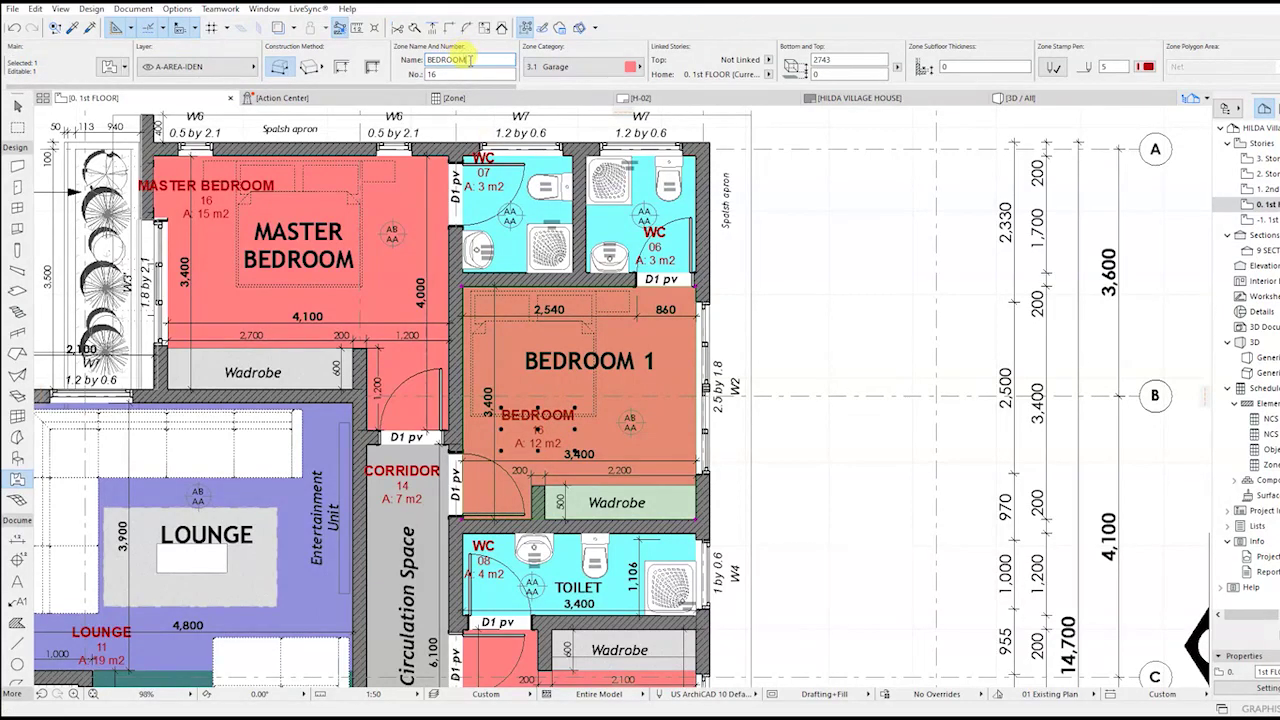
{"action": "left_click", "coordinate": [731, 351]}
Rename the Bedroom 2 zone as BEDROOM 02 and deselect it.
{"action": "middle_click_drag", "start_coordinate": [633, 550], "coordinate": [640, 294]}
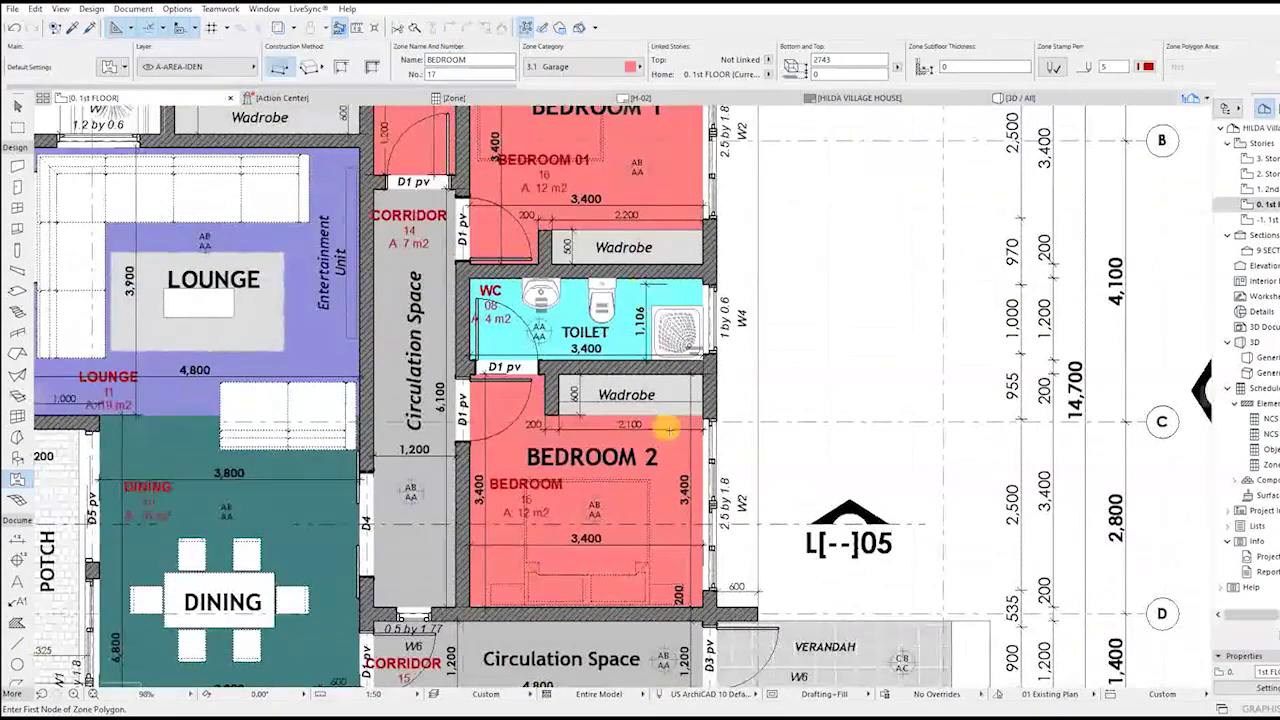
{"action": "left_click", "coordinate": [614, 491], "text": "shift"}
{"action": "left_click", "coordinate": [478, 60]}
{"action": "type", "text": "02"}
{"action": "left_click", "coordinate": [820, 460]}
Rename the guest bedroom's zone as GEUST BEDROOM and deselect it.
{"action": "scroll", "coordinate": [706, 464], "scroll_direction": "down", "scroll_amount": 2}
{"action": "middle_click_drag", "start_coordinate": [705, 637], "coordinate": [685, 500]}
{"action": "scroll", "coordinate": [685, 500], "scroll_direction": "up", "scroll_amount": 1}
{"action": "left_click", "coordinate": [665, 440]}
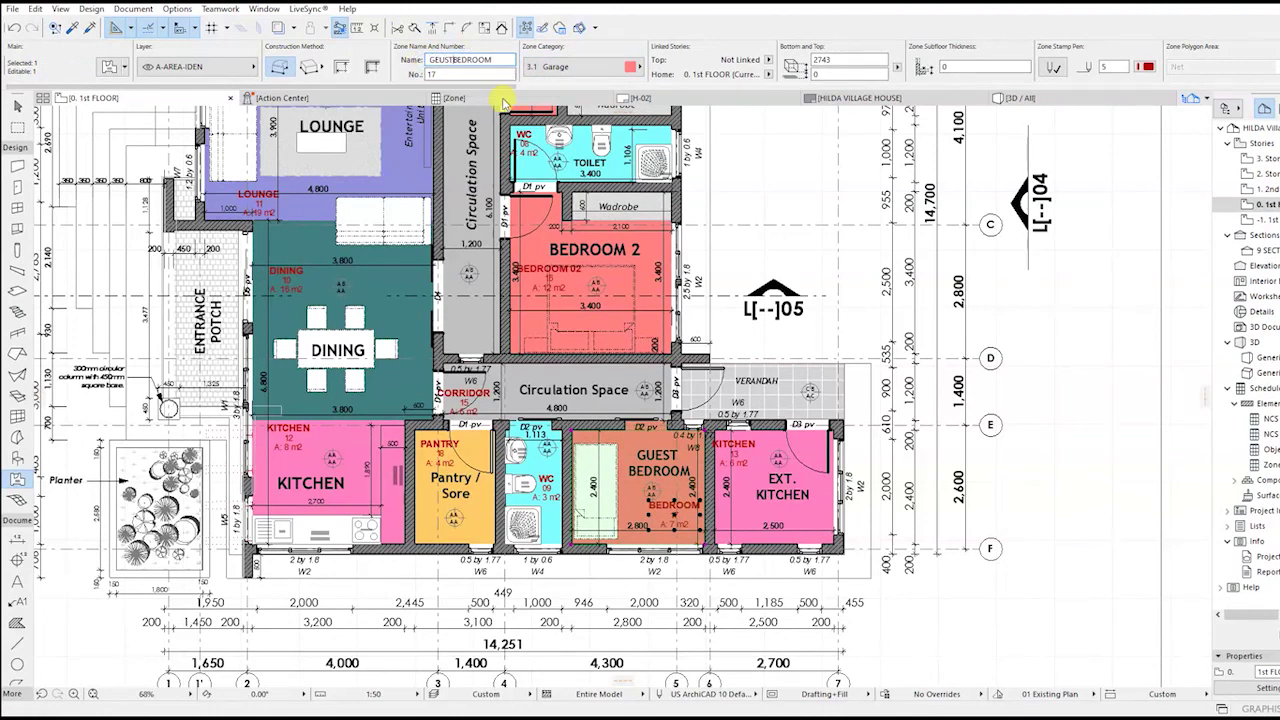
{"action": "left_click", "coordinate": [723, 168]}
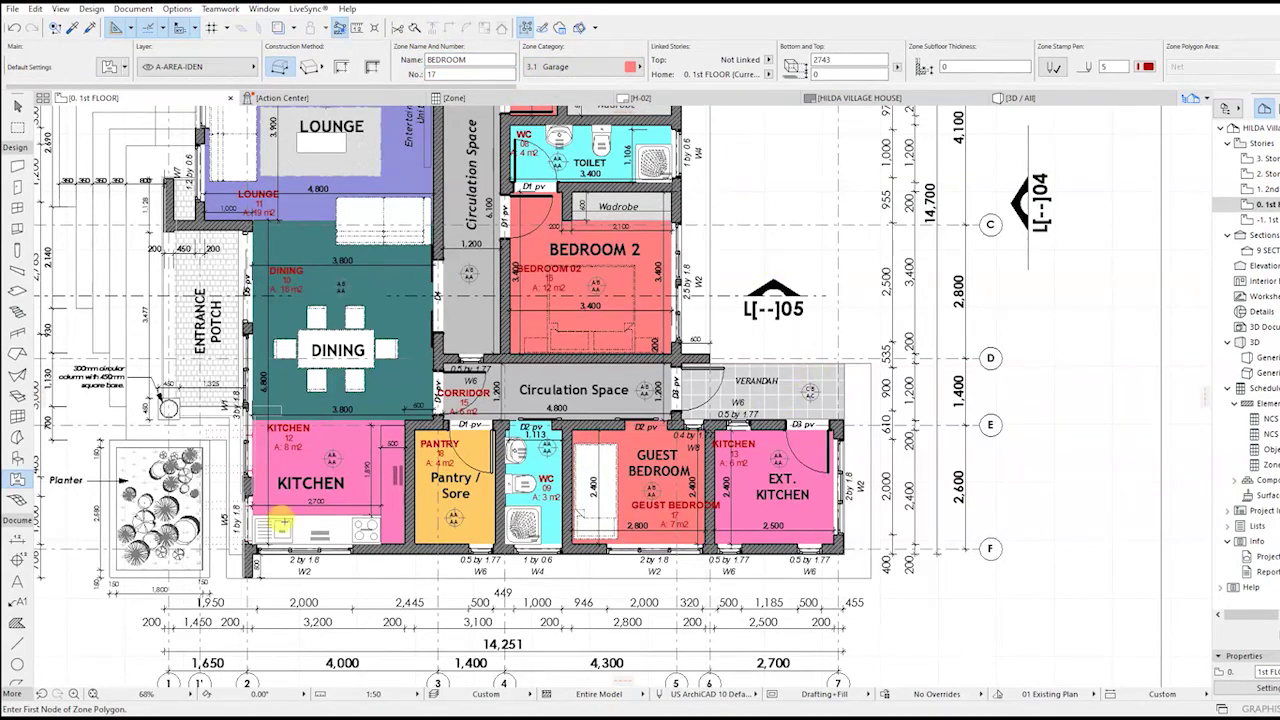
Rename the external kitchen's zone as EXT. KITCHEN and deselect it.
{"action": "left_click", "coordinate": [795, 519], "text": "shift"}
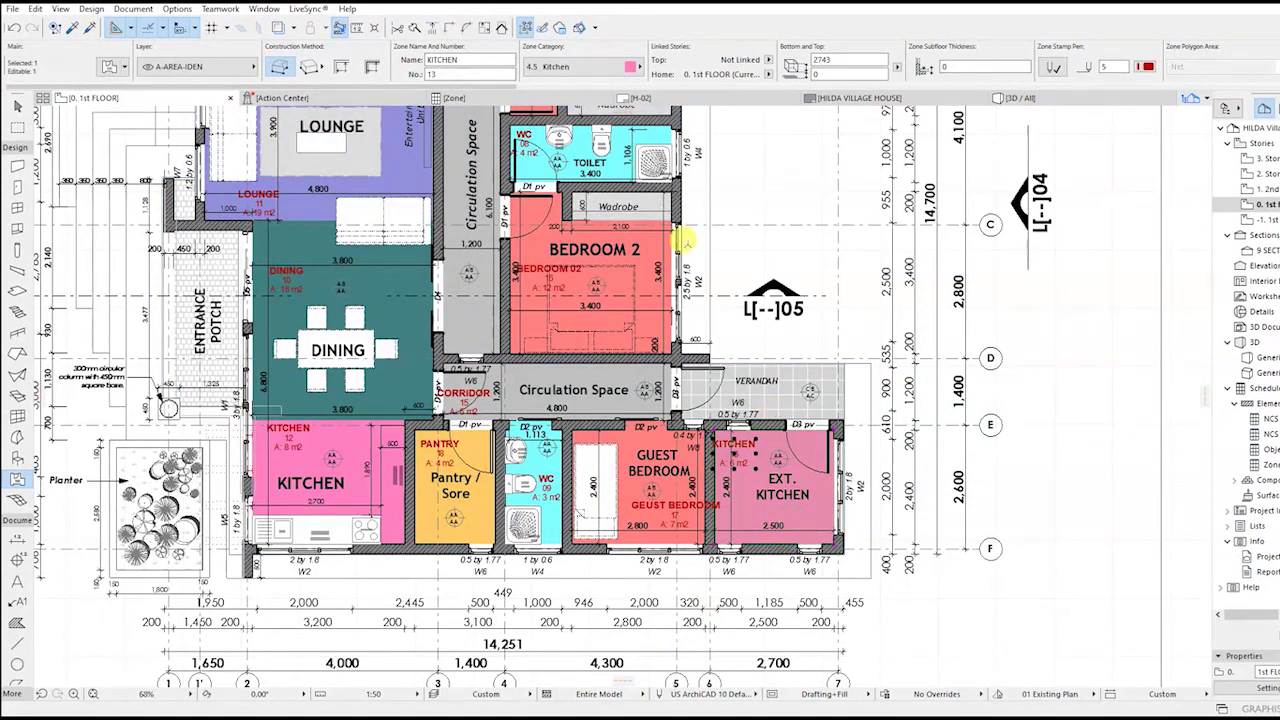
{"action": "left_click", "coordinate": [431, 62]}
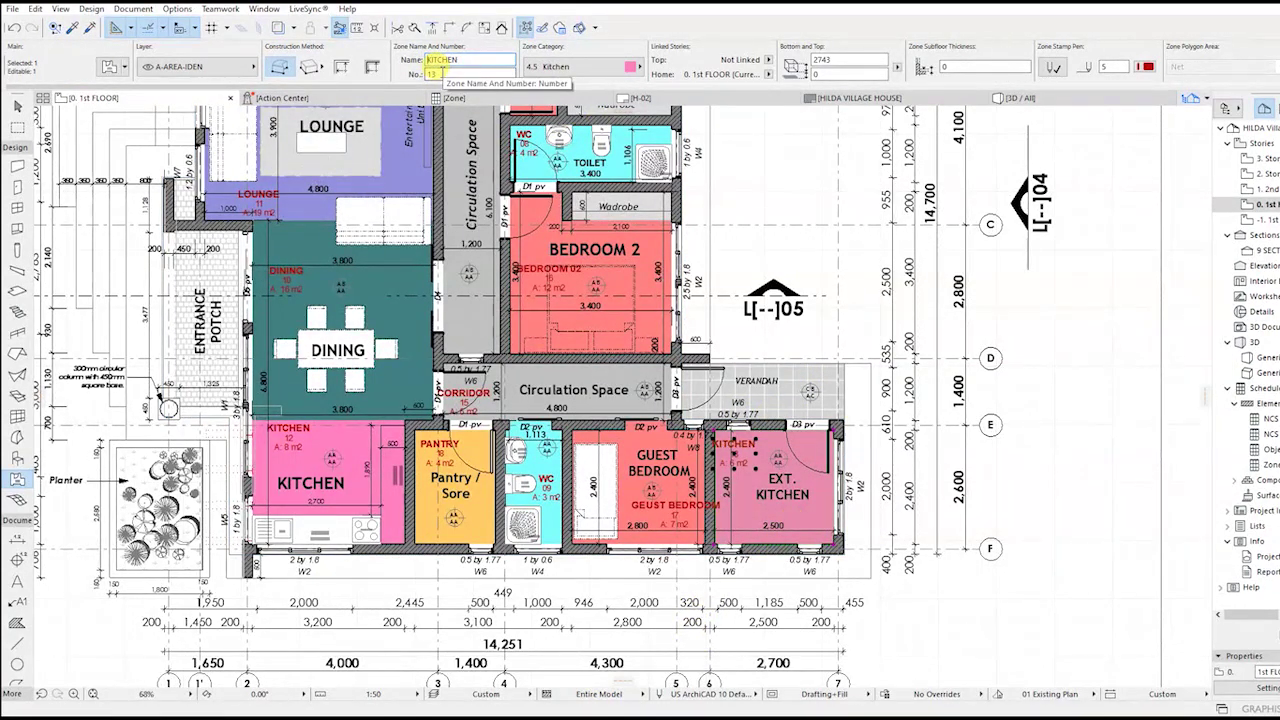
{"action": "key", "text": "Return"}
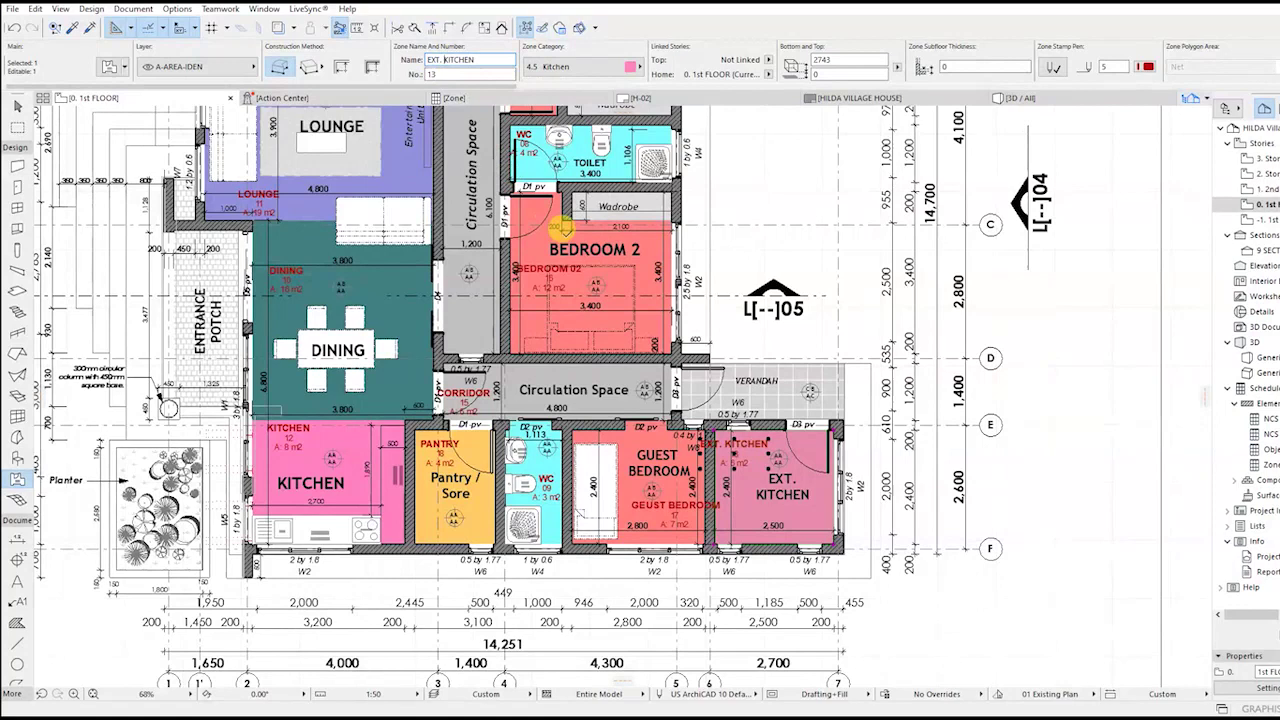
{"action": "key", "text": "Escape"}
Set the zone category to 4.3 Covered Patio for the verandah.
{"action": "scroll", "coordinate": [886, 310], "scroll_direction": "down", "scroll_amount": 2}
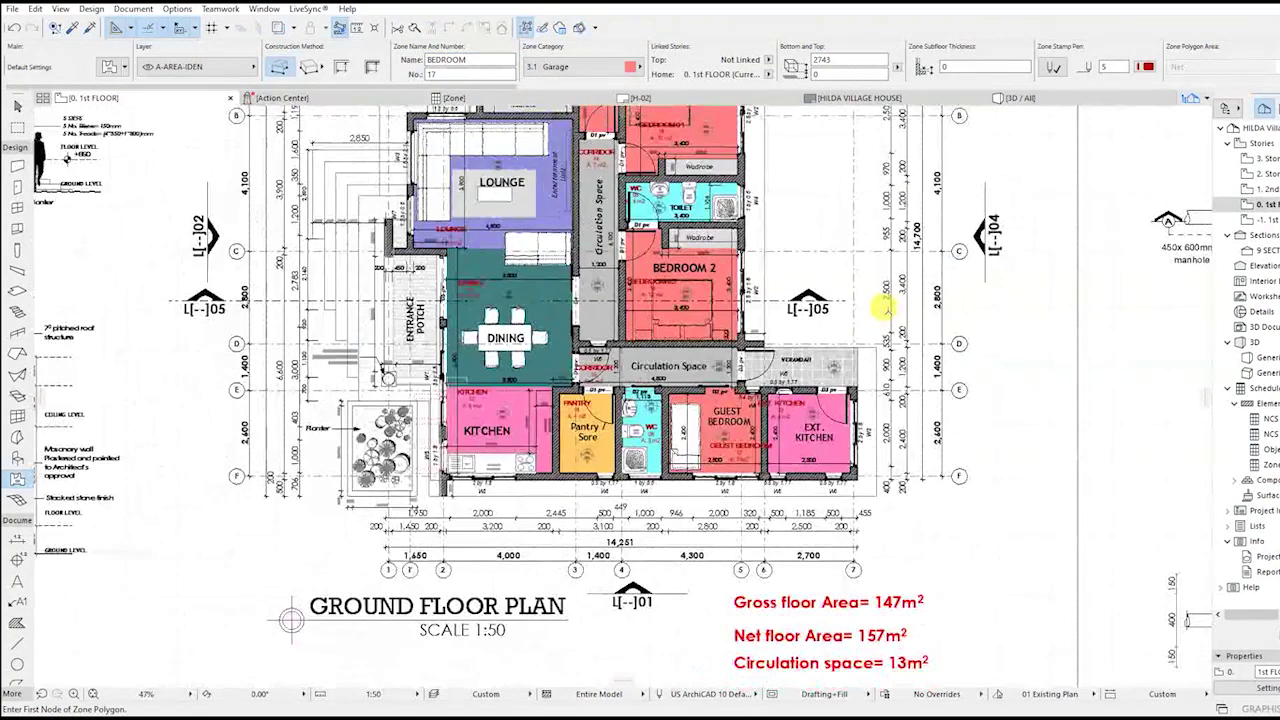
{"action": "scroll", "coordinate": [577, 317], "scroll_direction": "up", "scroll_amount": 2}
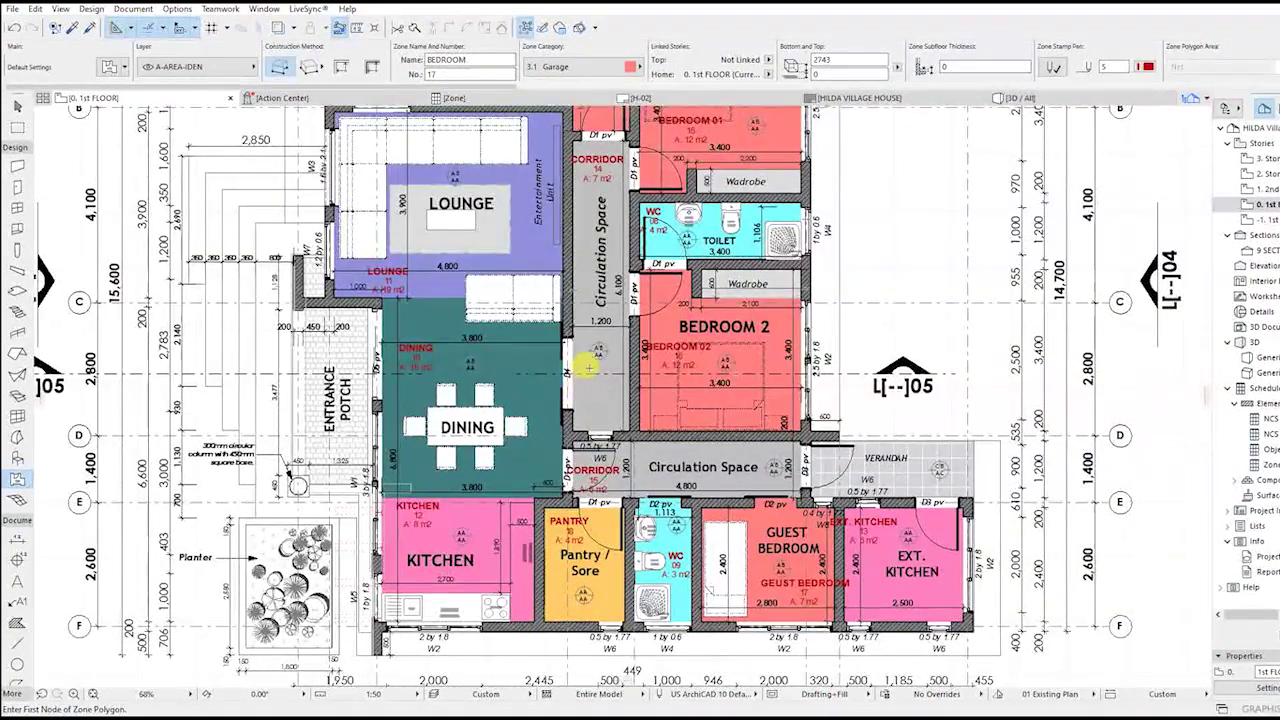
{"action": "scroll", "coordinate": [484, 576], "scroll_direction": "up", "scroll_amount": 2}
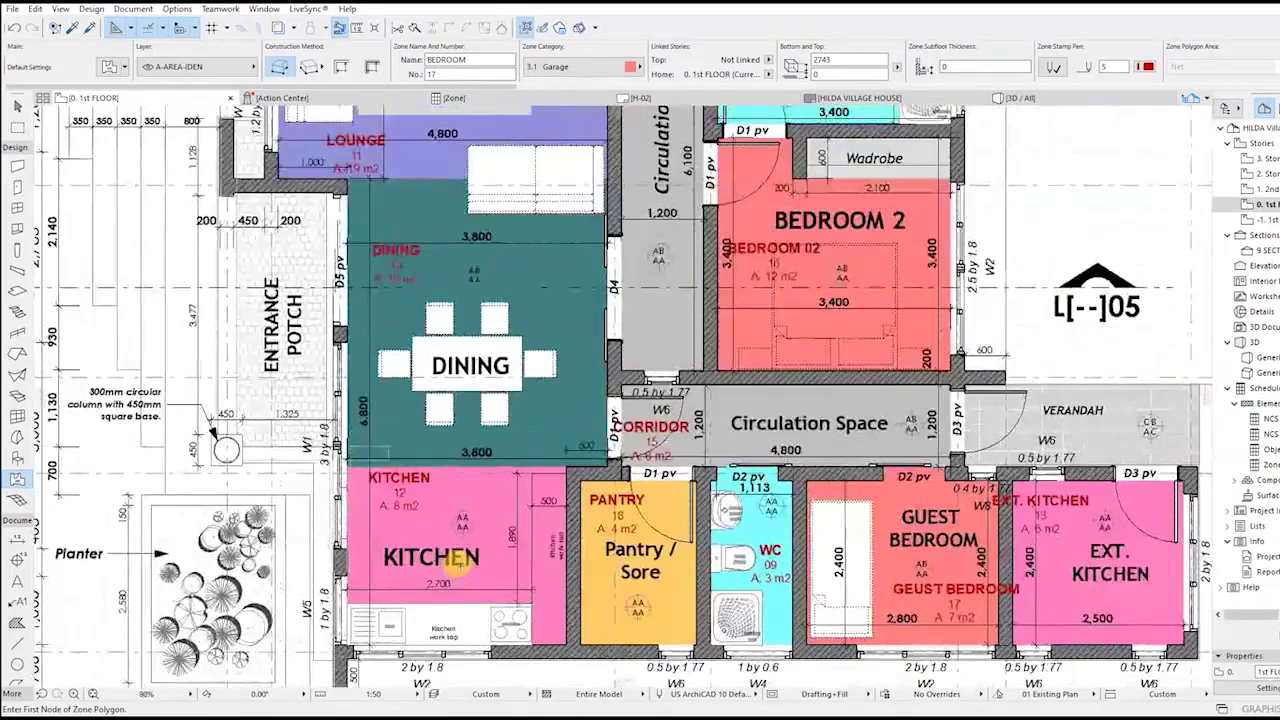
{"action": "middle_click_drag", "start_coordinate": [439, 442], "coordinate": [433, 596]}
{"action": "scroll", "coordinate": [486, 352], "scroll_direction": "up", "scroll_amount": 1}
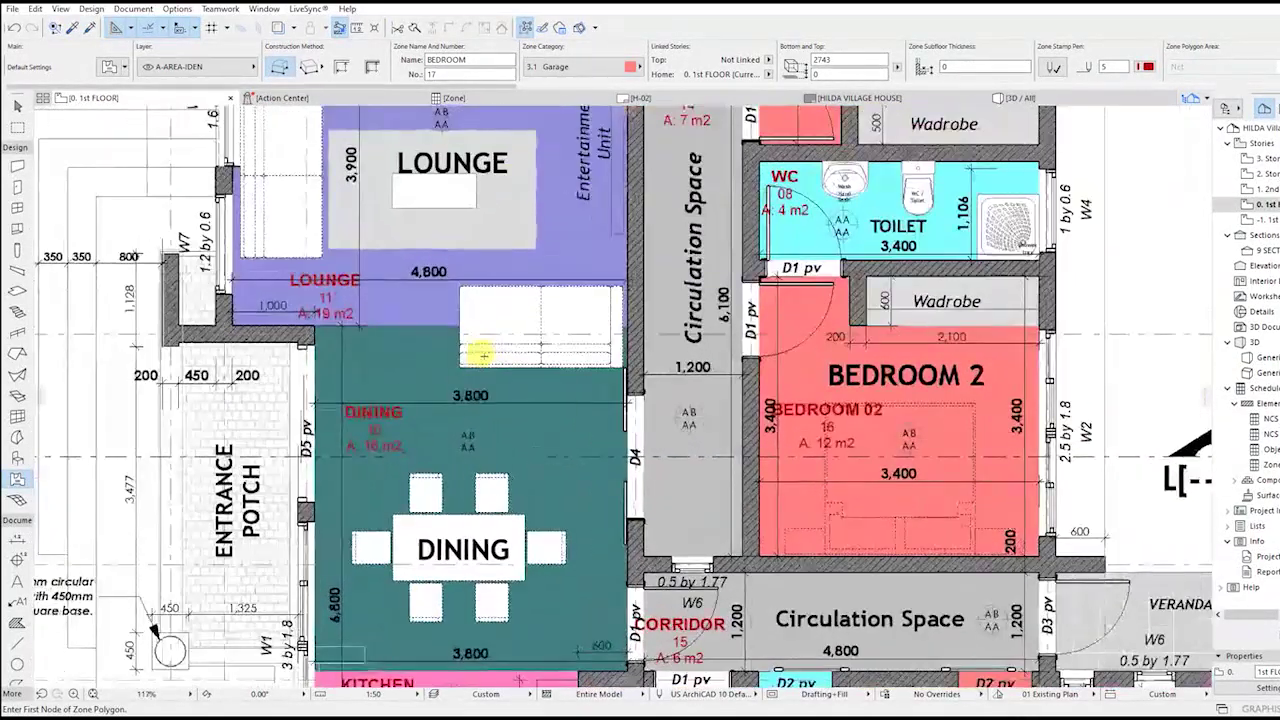
{"action": "scroll", "coordinate": [488, 351], "scroll_direction": "down", "scroll_amount": 4}
{"action": "middle_click_drag", "start_coordinate": [693, 276], "coordinate": [605, 327]}
{"action": "left_click", "coordinate": [604, 70]}
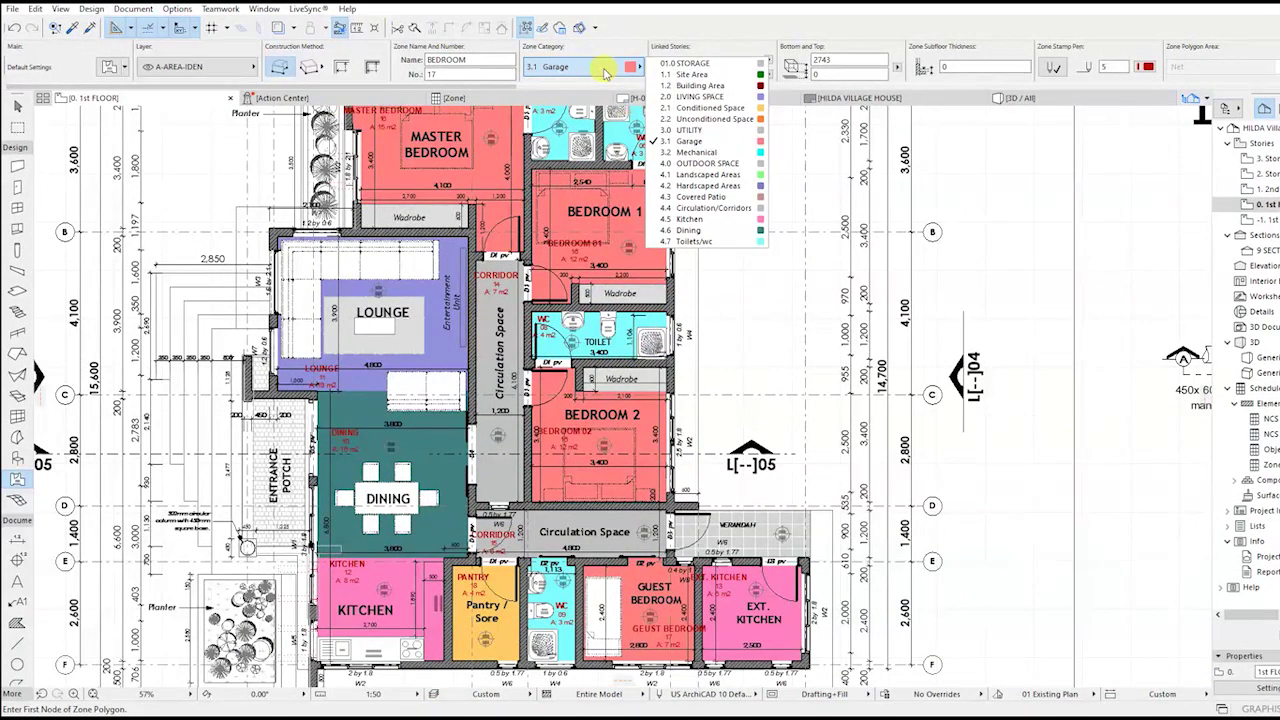
{"action": "left_click", "coordinate": [700, 196]}
Trace a polygonal zone along the verandah's four corners and place its stamp below the VERANDAH label.
{"action": "scroll", "coordinate": [808, 556], "scroll_direction": "up", "scroll_amount": 5}
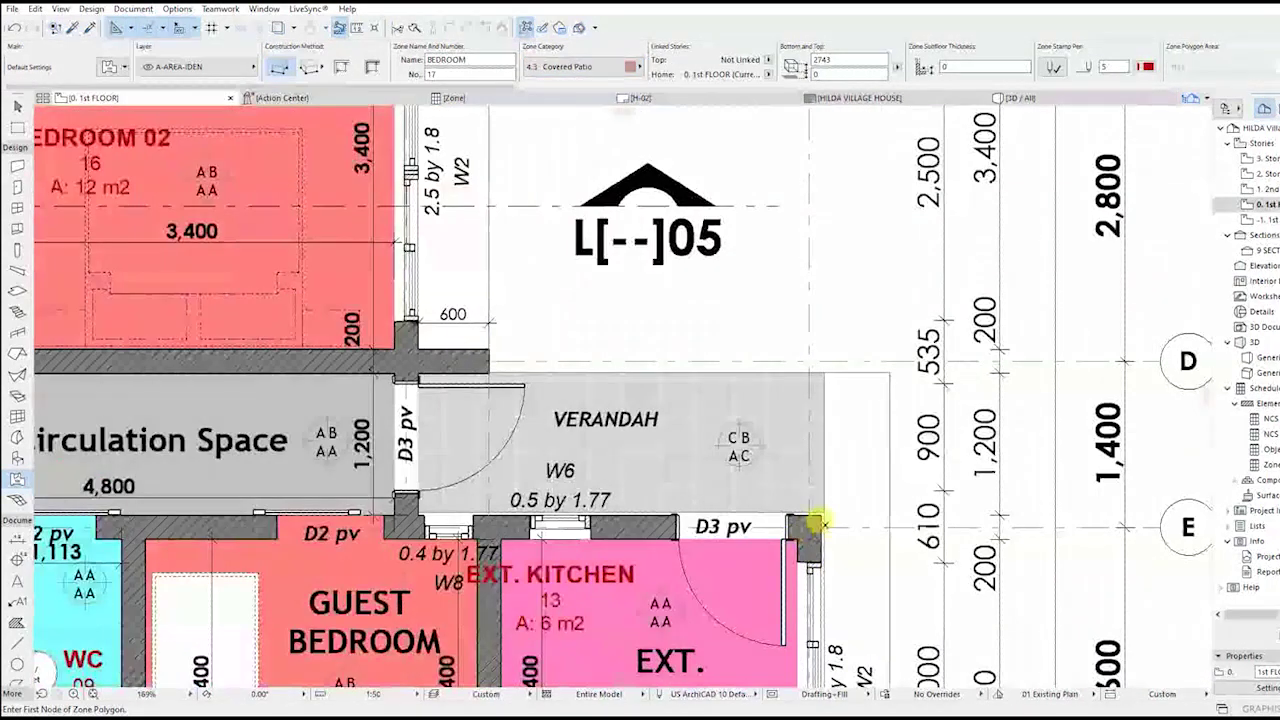
{"action": "scroll", "coordinate": [415, 515], "scroll_direction": "up", "scroll_amount": 3}
{"action": "left_click", "coordinate": [409, 515]}
{"action": "scroll", "coordinate": [428, 316], "scroll_direction": "down", "scroll_amount": 1}
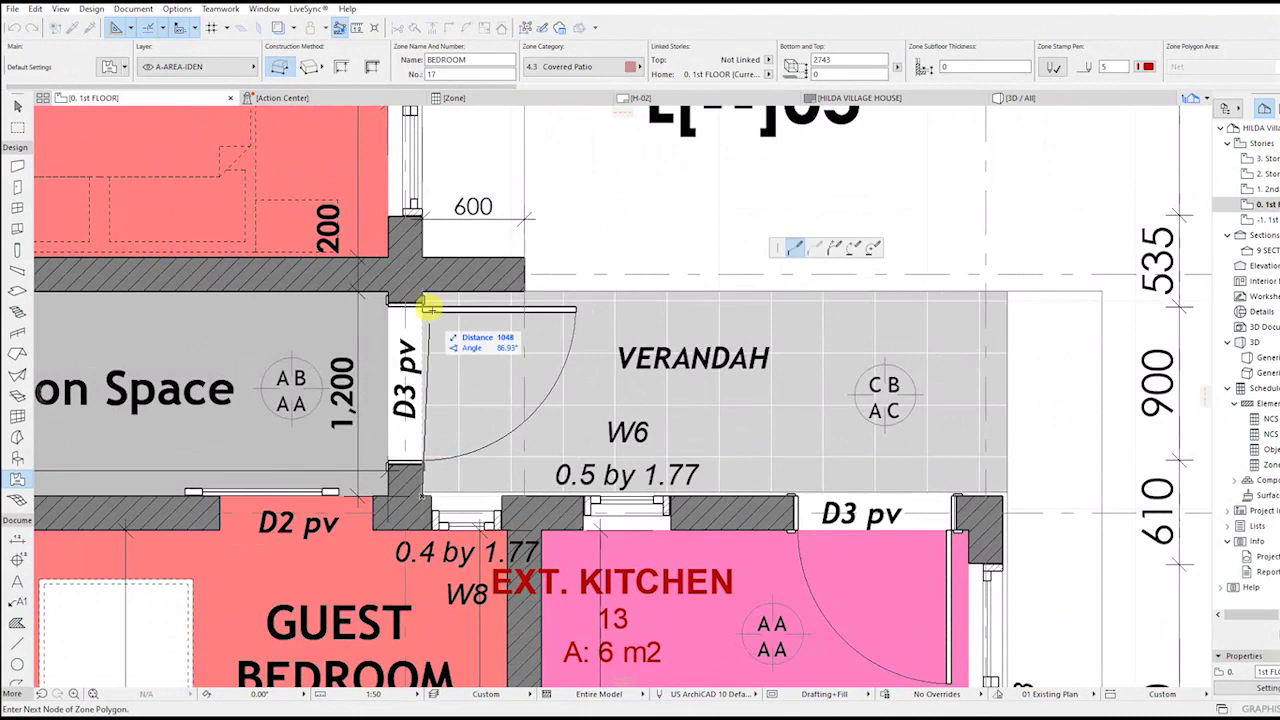
{"action": "left_click", "coordinate": [418, 291]}
{"action": "left_click", "coordinate": [1006, 292]}
{"action": "left_click", "coordinate": [1009, 492]}
{"action": "left_click", "coordinate": [409, 478]}
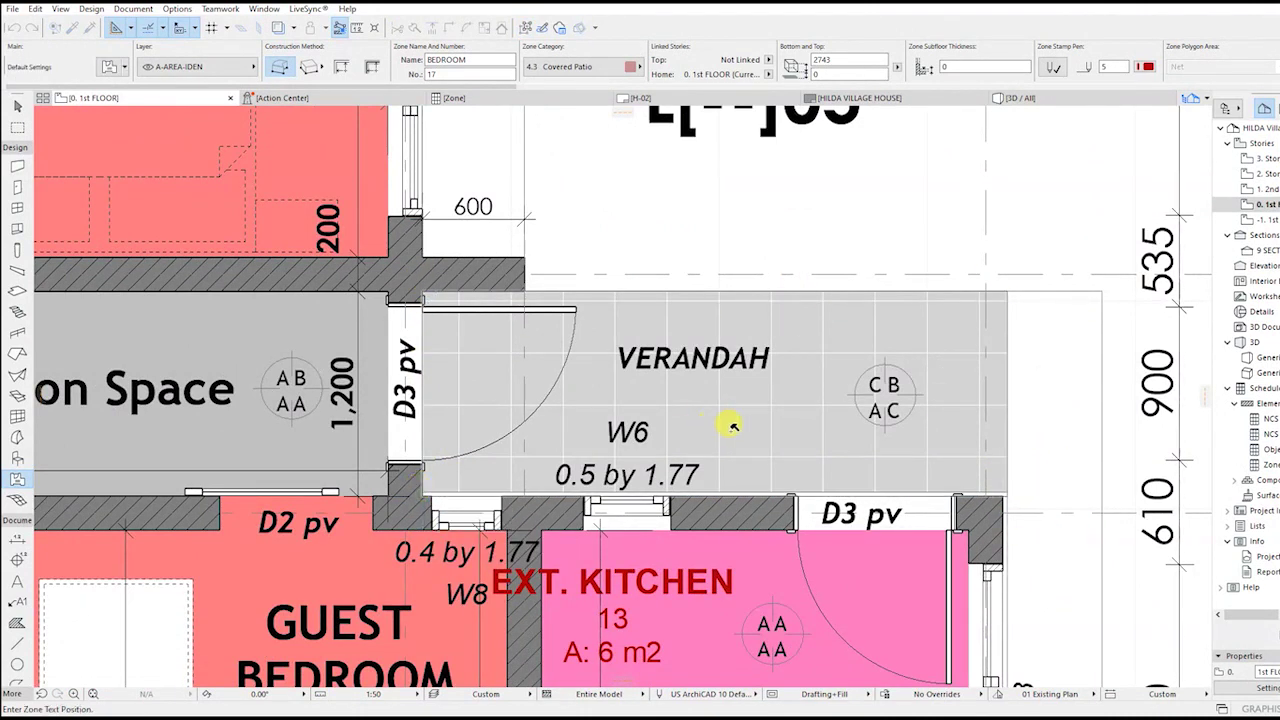
{"action": "left_click", "coordinate": [715, 427]}
Rename the verandah's zone as VERANDAK.
{"action": "type", "text": "VE"}
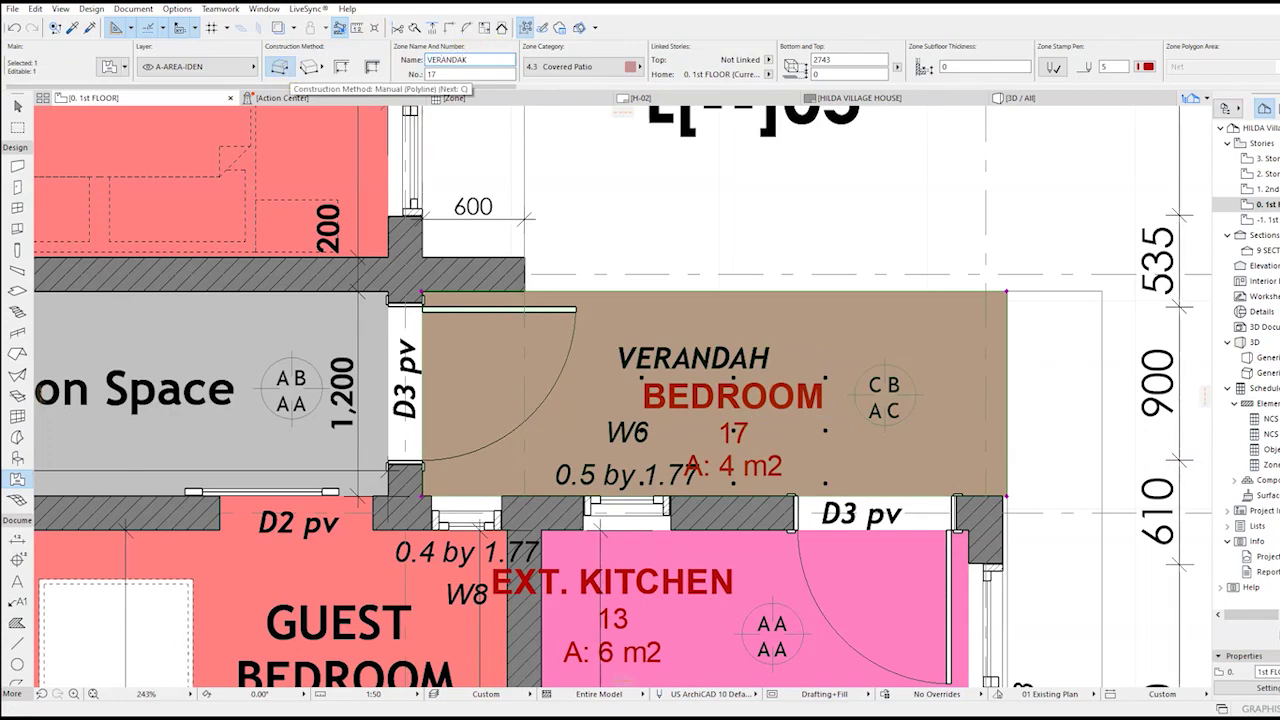
{"action": "type", "text": "RANDAK"}
{"action": "key", "text": "Return"}
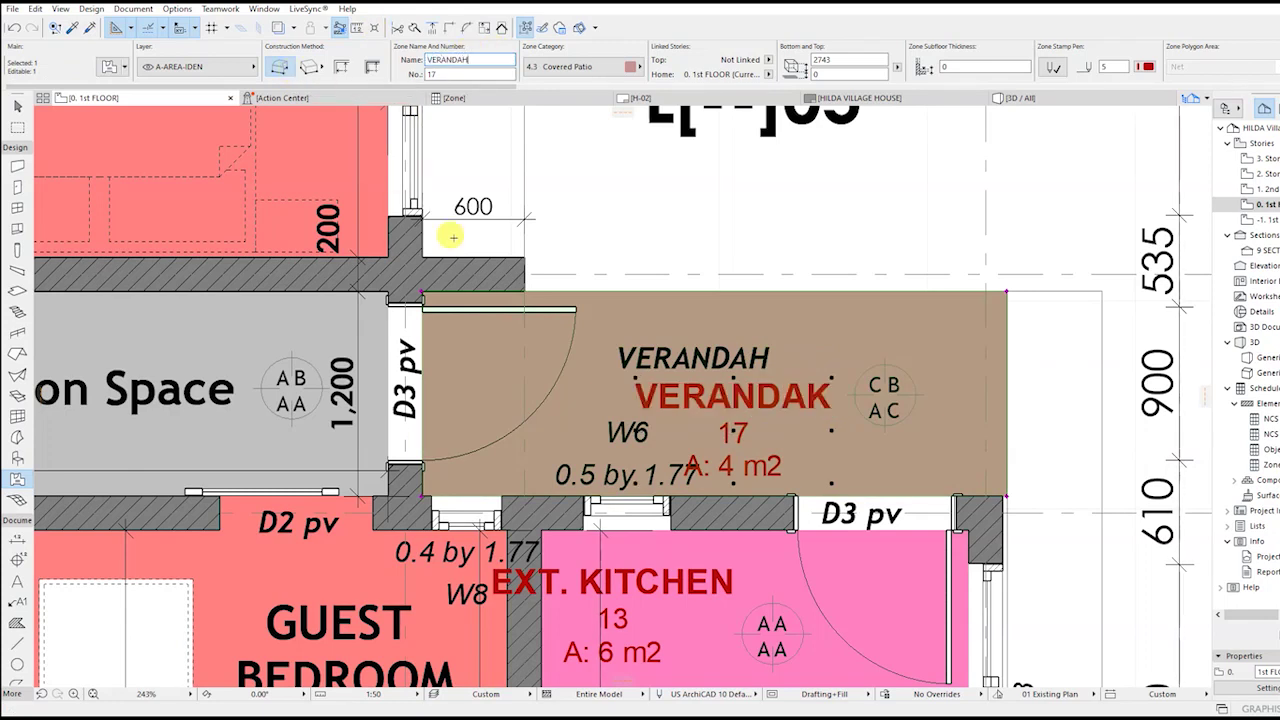
Correct the verandah's zone name to VERANDAH, deselect the zone and cancel the stray polygon.
{"action": "left_click", "coordinate": [773, 172]}
{"action": "scroll", "coordinate": [779, 191], "scroll_direction": "down", "scroll_amount": 5}
{"action": "left_click", "coordinate": [785, 195]}
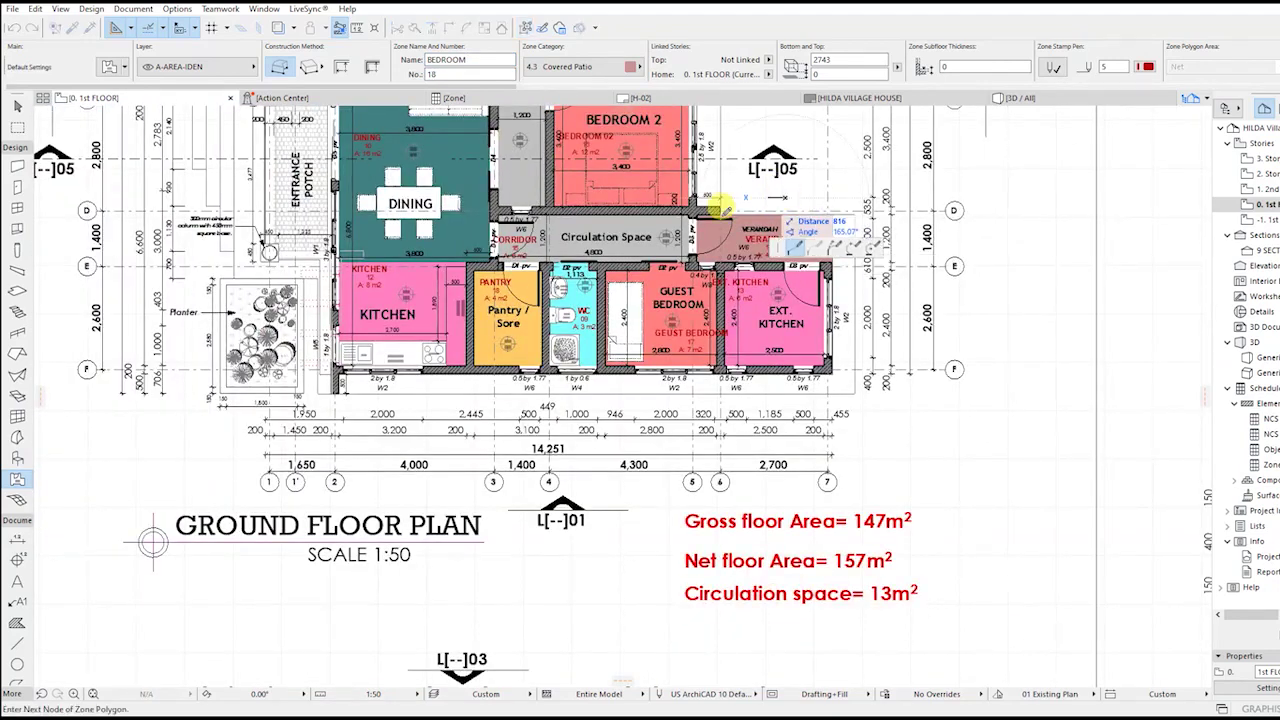
{"action": "key", "text": "Escape"}
Pick up the verandah zone's settings as the defaults for the Zone tool.
{"action": "middle_click_drag", "start_coordinate": [376, 231], "coordinate": [427, 303]}
{"action": "left_click", "coordinate": [57, 28]}
{"action": "left_click", "coordinate": [818, 285], "text": "alt"}
Trace a polygonal VERANDAH zone around the entrance porch corners and place its stamp inside, near the porch's upper end.
{"action": "scroll", "coordinate": [344, 260], "scroll_direction": "up", "scroll_amount": 6}
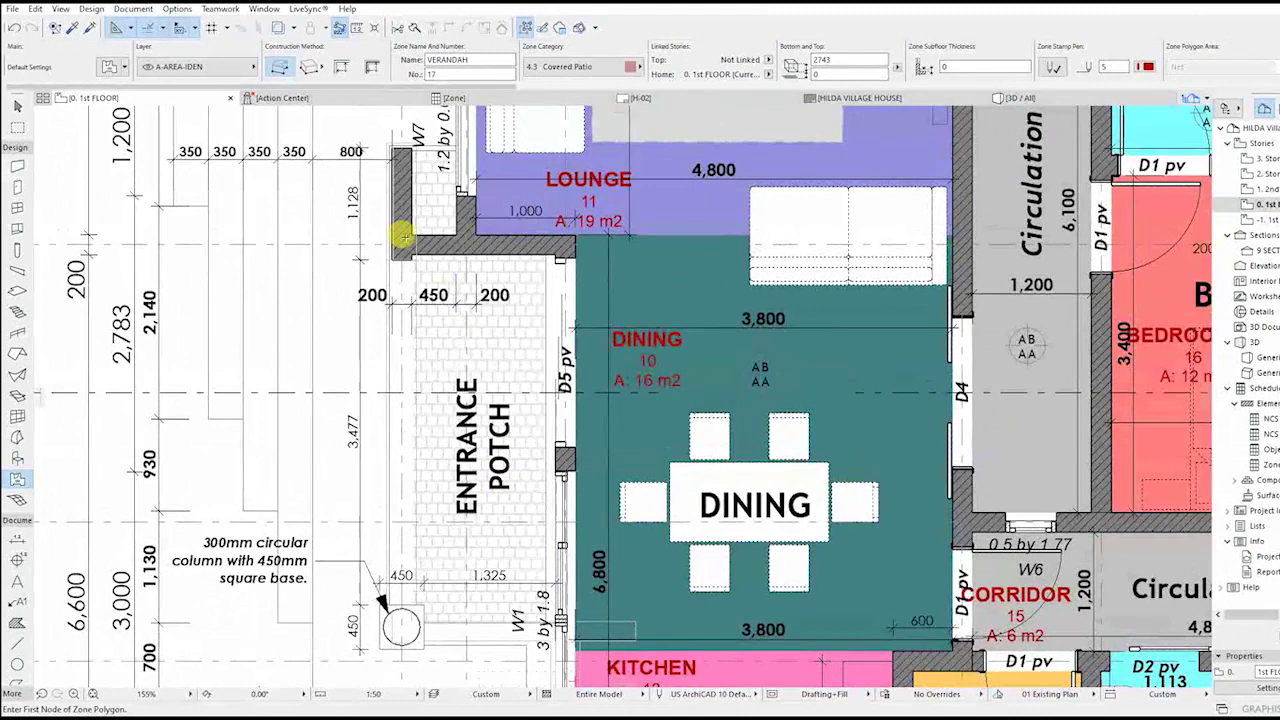
{"action": "scroll", "coordinate": [402, 236], "scroll_direction": "up", "scroll_amount": 3}
{"action": "scroll", "coordinate": [611, 282], "scroll_direction": "up", "scroll_amount": 5}
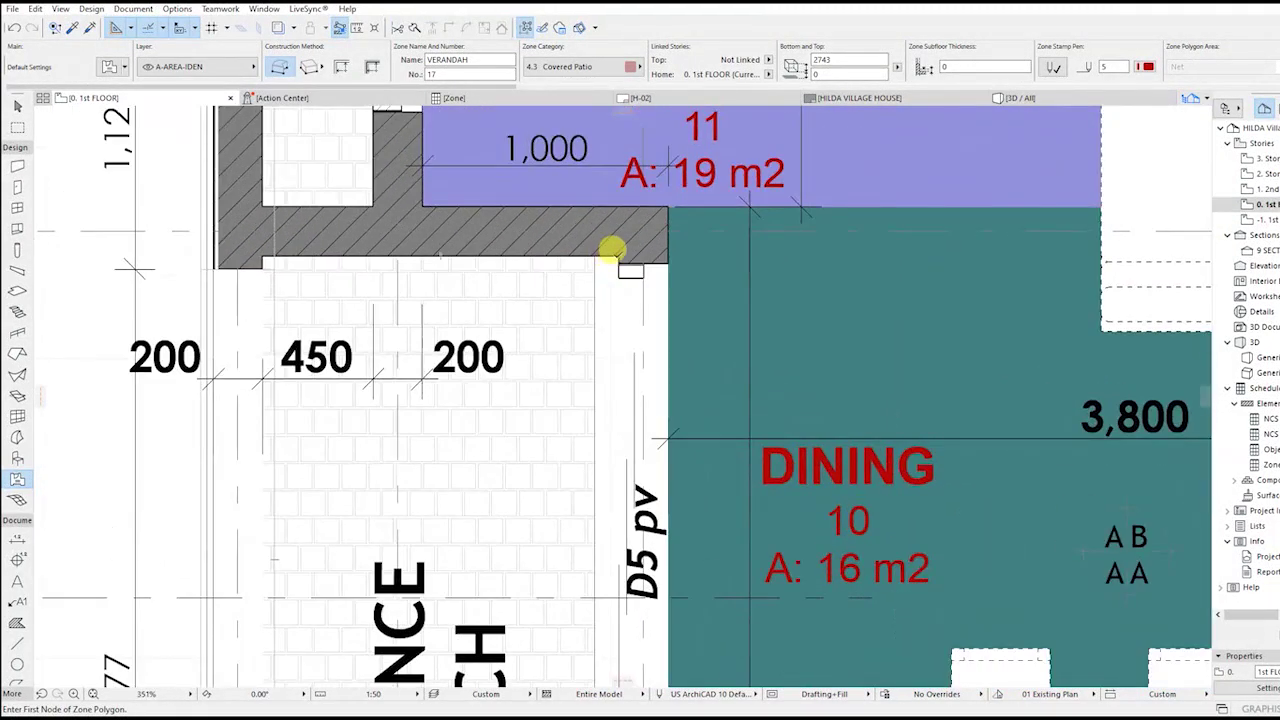
{"action": "left_click", "coordinate": [613, 254]}
{"action": "scroll", "coordinate": [349, 306], "scroll_direction": "down", "scroll_amount": 4}
{"action": "scroll", "coordinate": [337, 300], "scroll_direction": "up", "scroll_amount": 2}
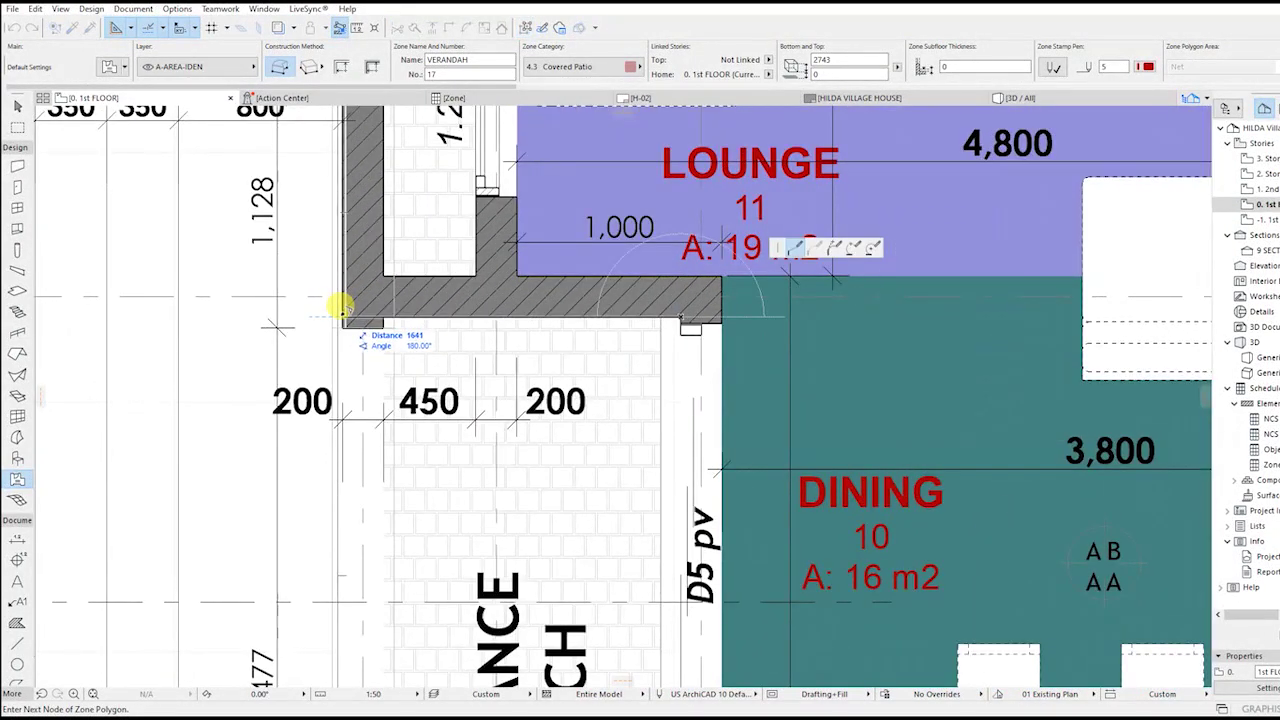
{"action": "scroll", "coordinate": [340, 306], "scroll_direction": "up", "scroll_amount": 3}
{"action": "scroll", "coordinate": [346, 328], "scroll_direction": "up", "scroll_amount": 3}
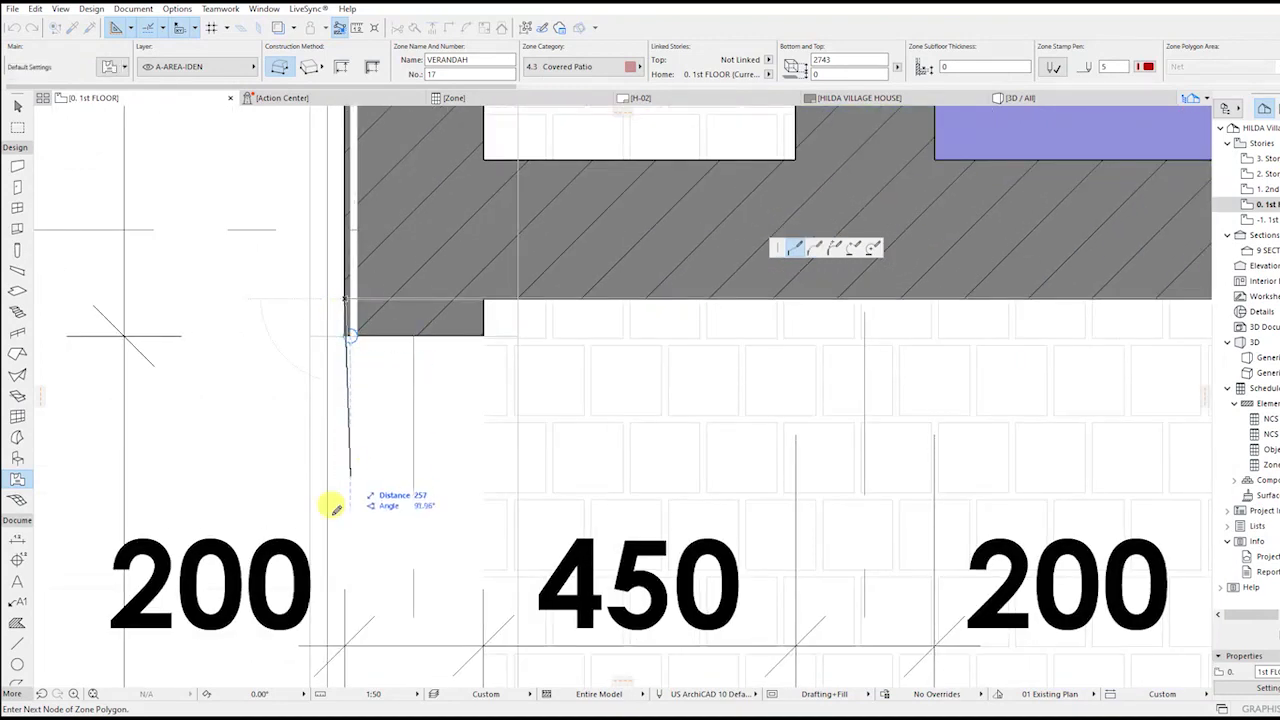
{"action": "scroll", "coordinate": [346, 328], "scroll_direction": "down", "scroll_amount": 8}
{"action": "scroll", "coordinate": [403, 298], "scroll_direction": "up", "scroll_amount": 4}
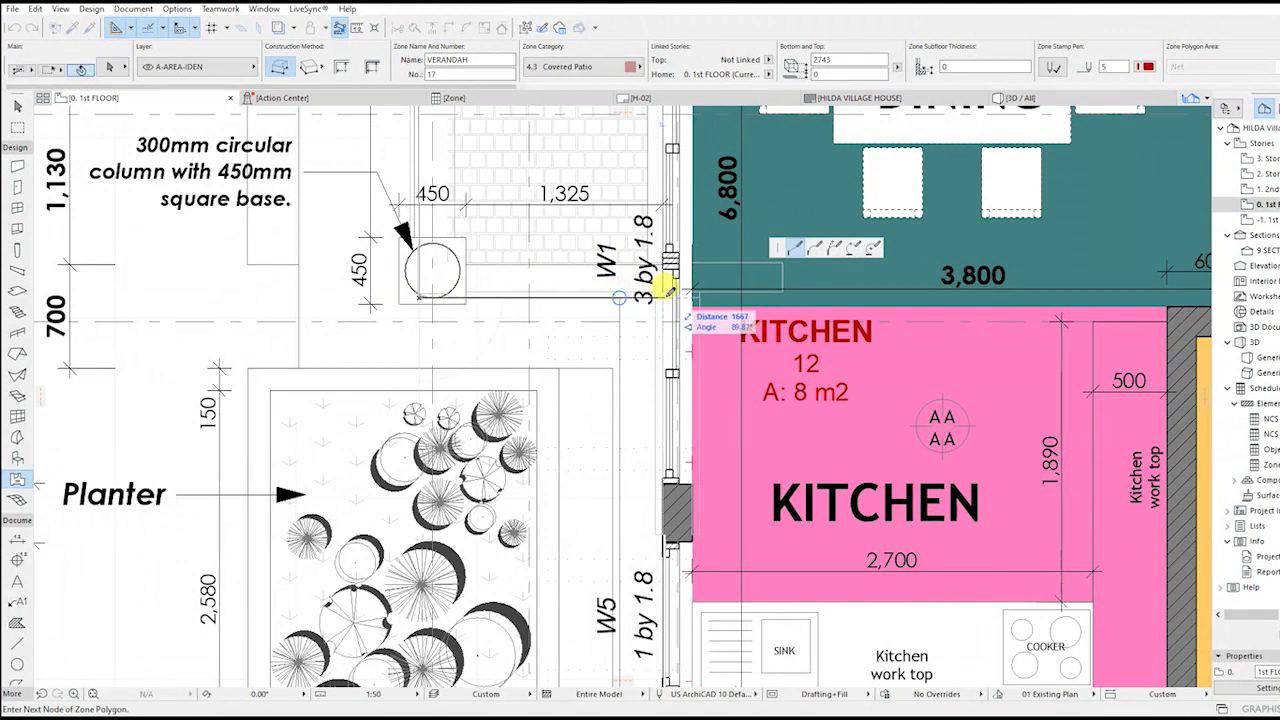
{"action": "middle_click_drag", "start_coordinate": [662, 212], "coordinate": [610, 590]}
{"action": "middle_click_drag", "start_coordinate": [603, 314], "coordinate": [603, 493]}
{"action": "left_click", "coordinate": [453, 416]}
Examine the zone colours, names and area stamps of every room across the ground floor plan.
{"action": "scroll", "coordinate": [453, 416], "scroll_direction": "down", "scroll_amount": 5}
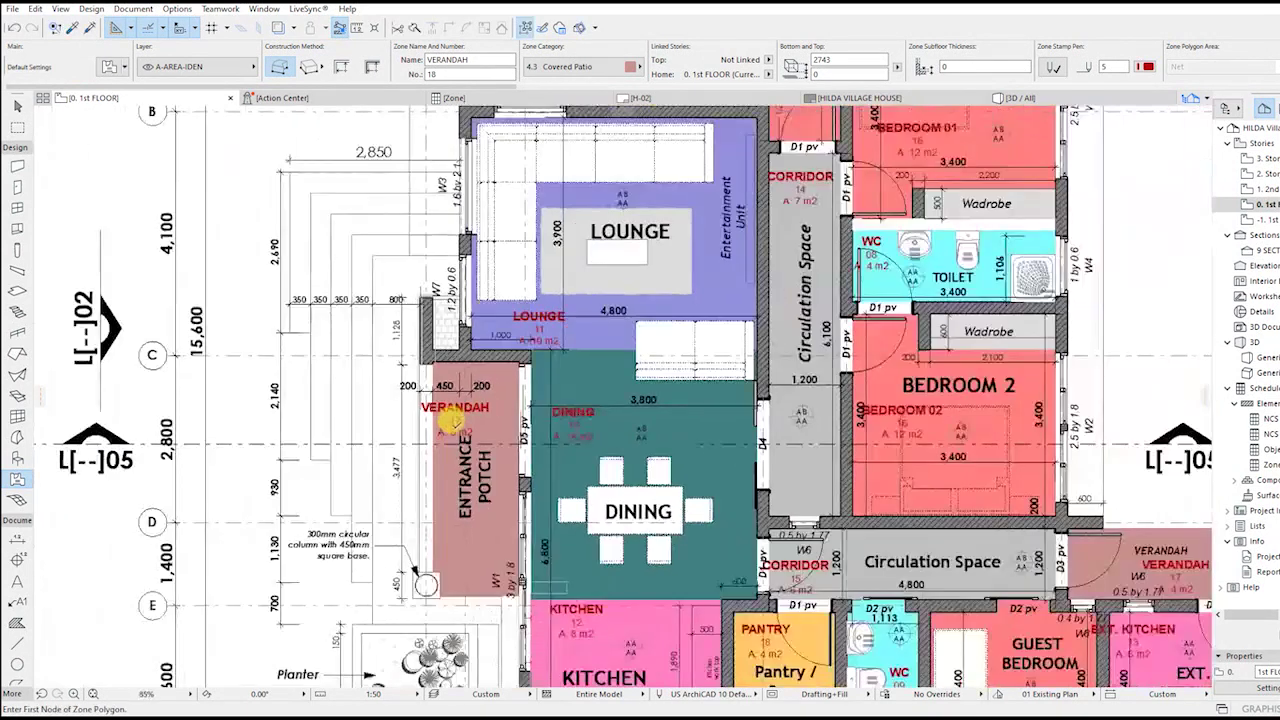
{"action": "scroll", "coordinate": [476, 410], "scroll_direction": "down", "scroll_amount": 2}
{"action": "middle_click_drag", "start_coordinate": [531, 337], "coordinate": [488, 406]}
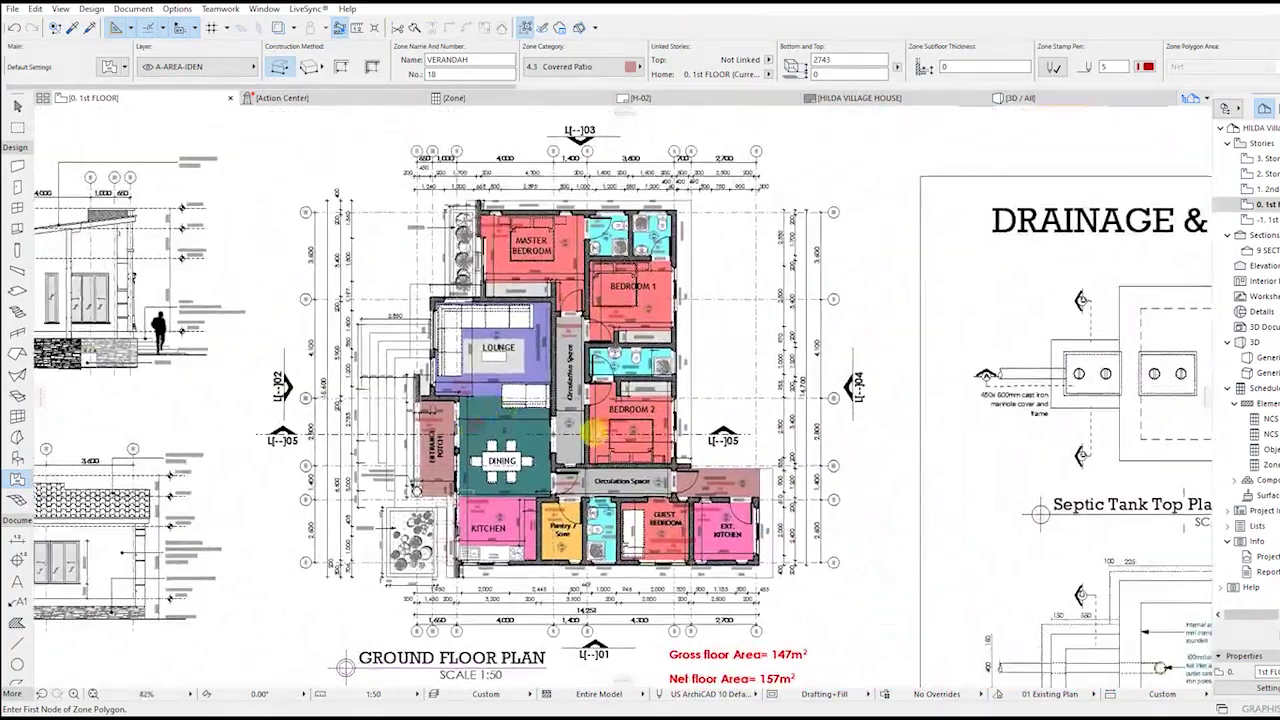
{"action": "scroll", "coordinate": [591, 429], "scroll_direction": "up", "scroll_amount": 3}
{"action": "scroll", "coordinate": [534, 486], "scroll_direction": "down", "scroll_amount": 2}
{"action": "scroll", "coordinate": [498, 324], "scroll_direction": "up", "scroll_amount": 5}
{"action": "middle_click_drag", "start_coordinate": [809, 164], "coordinate": [680, 229]}
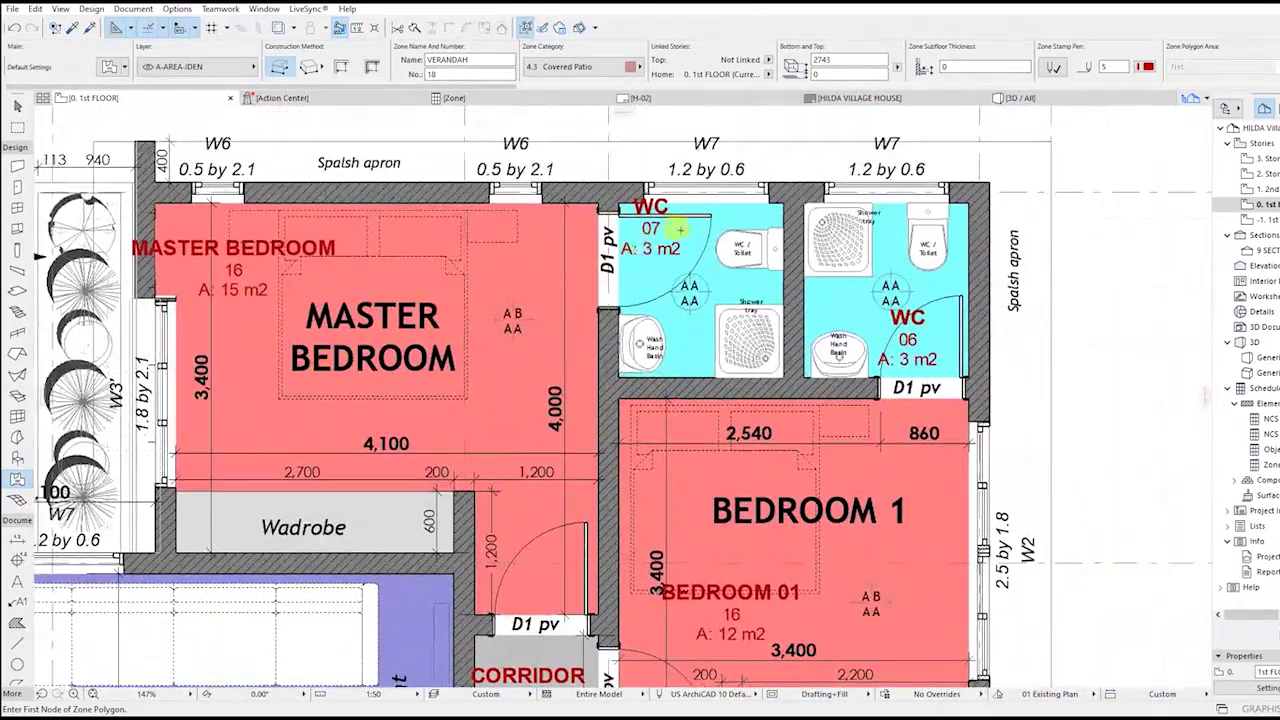
{"action": "middle_click_drag", "start_coordinate": [799, 484], "coordinate": [774, 325]}
{"action": "middle_click_drag", "start_coordinate": [654, 509], "coordinate": [823, 449]}
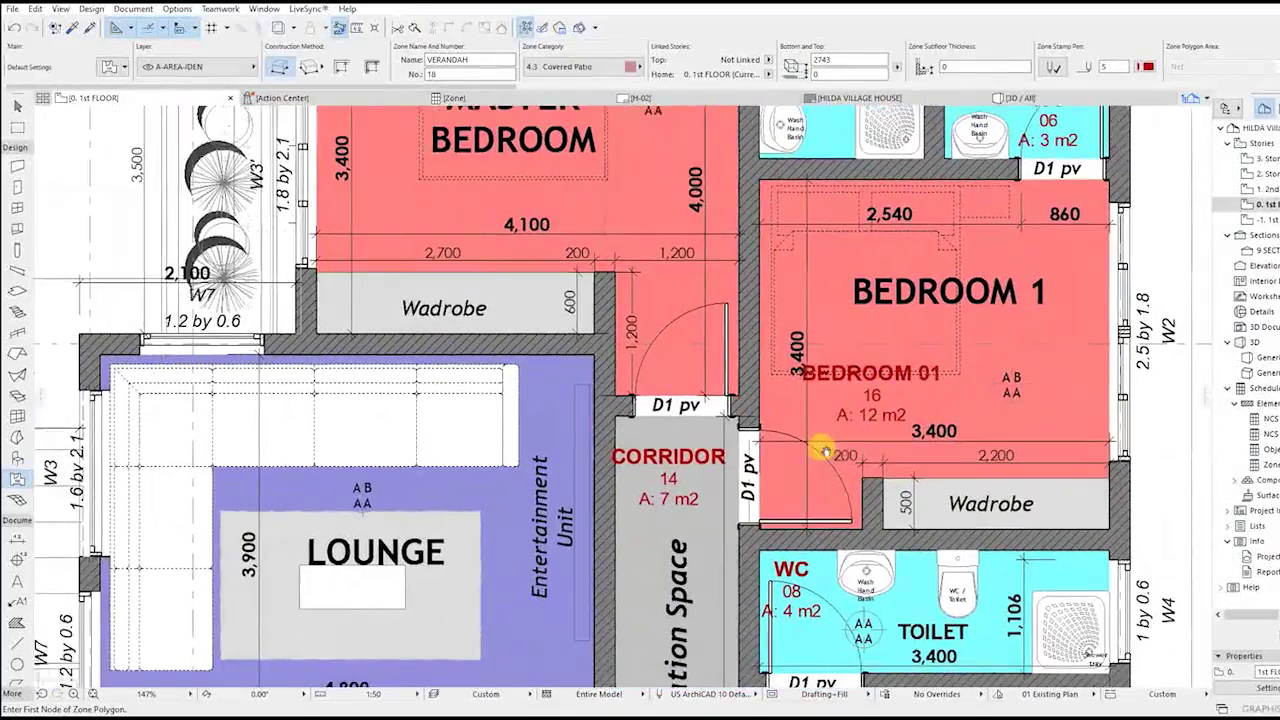
{"action": "middle_click_drag", "start_coordinate": [579, 189], "coordinate": [673, 349]}
{"action": "scroll", "coordinate": [648, 383], "scroll_direction": "down", "scroll_amount": 2}
{"action": "middle_click_drag", "start_coordinate": [572, 573], "coordinate": [529, 387]}
{"action": "scroll", "coordinate": [371, 166], "scroll_direction": "down", "scroll_amount": 3}
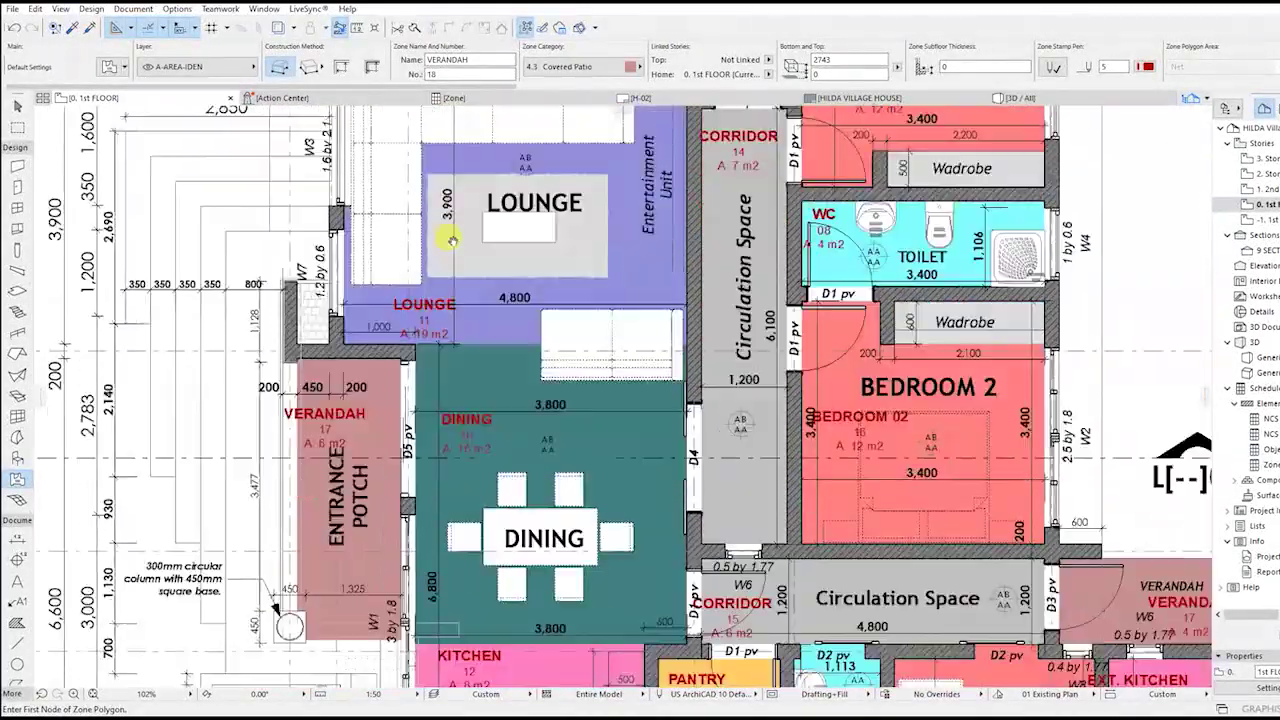
{"action": "scroll", "coordinate": [637, 437], "scroll_direction": "down", "scroll_amount": 2}
{"action": "scroll", "coordinate": [757, 243], "scroll_direction": "right", "scroll_amount": 2}
{"action": "scroll", "coordinate": [757, 243], "scroll_direction": "down", "scroll_amount": 3}
{"action": "scroll", "coordinate": [757, 243], "scroll_direction": "right", "scroll_amount": 2}
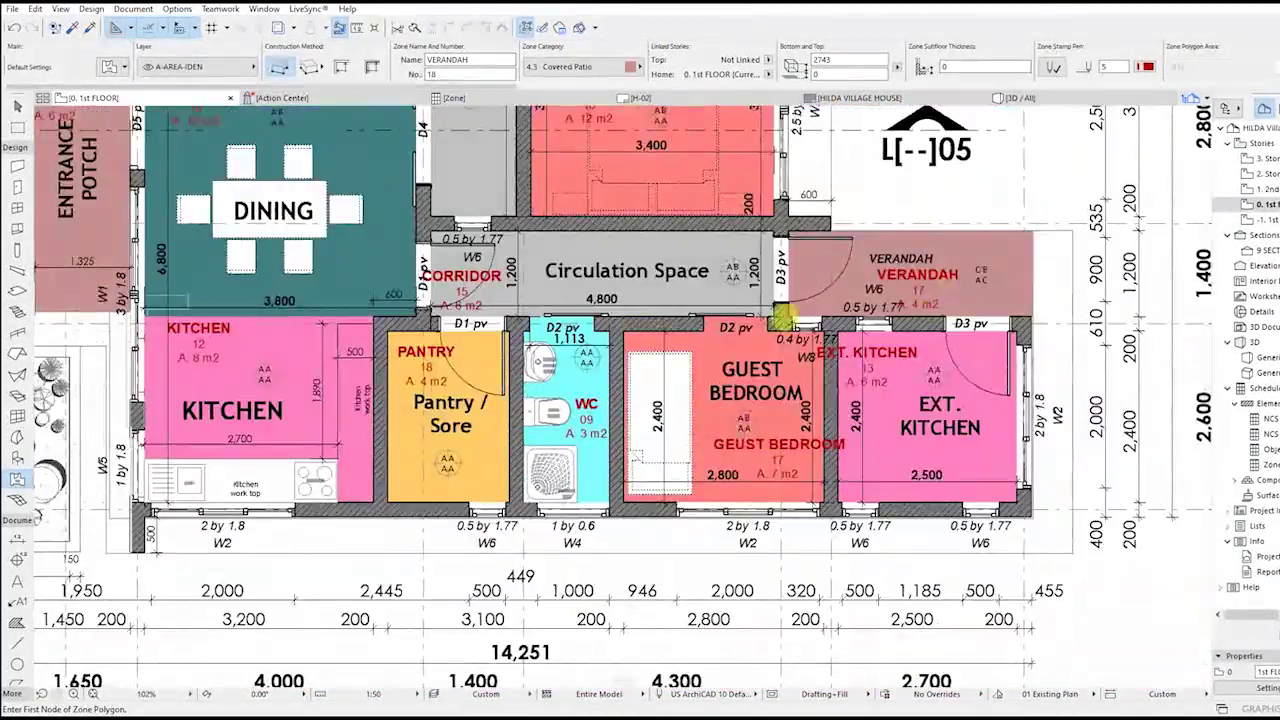
{"action": "scroll", "coordinate": [780, 314], "scroll_direction": "down", "scroll_amount": 3}
{"action": "scroll", "coordinate": [776, 367], "scroll_direction": "up", "scroll_amount": 2}
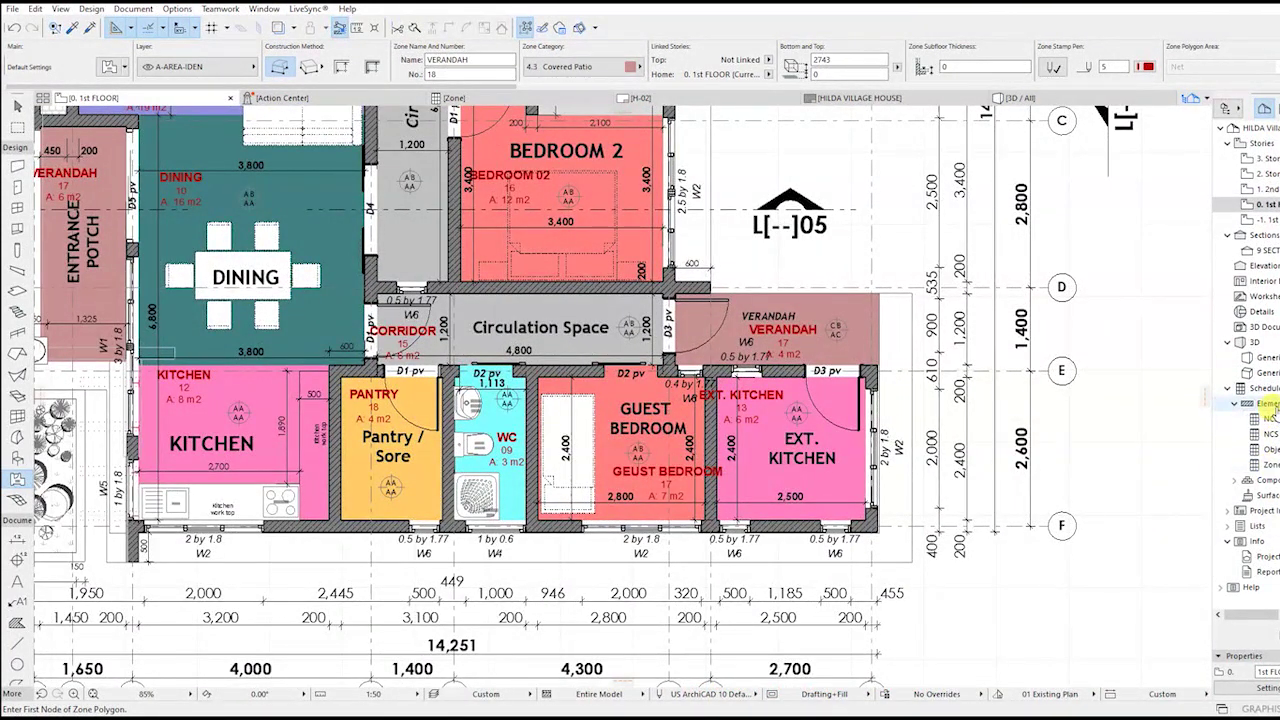
Delete the existing Zone schedule from the element schedules and accept the permanent deletion.
{"action": "right_click", "coordinate": [1266, 465]}
{"action": "left_click", "coordinate": [1215, 546]}
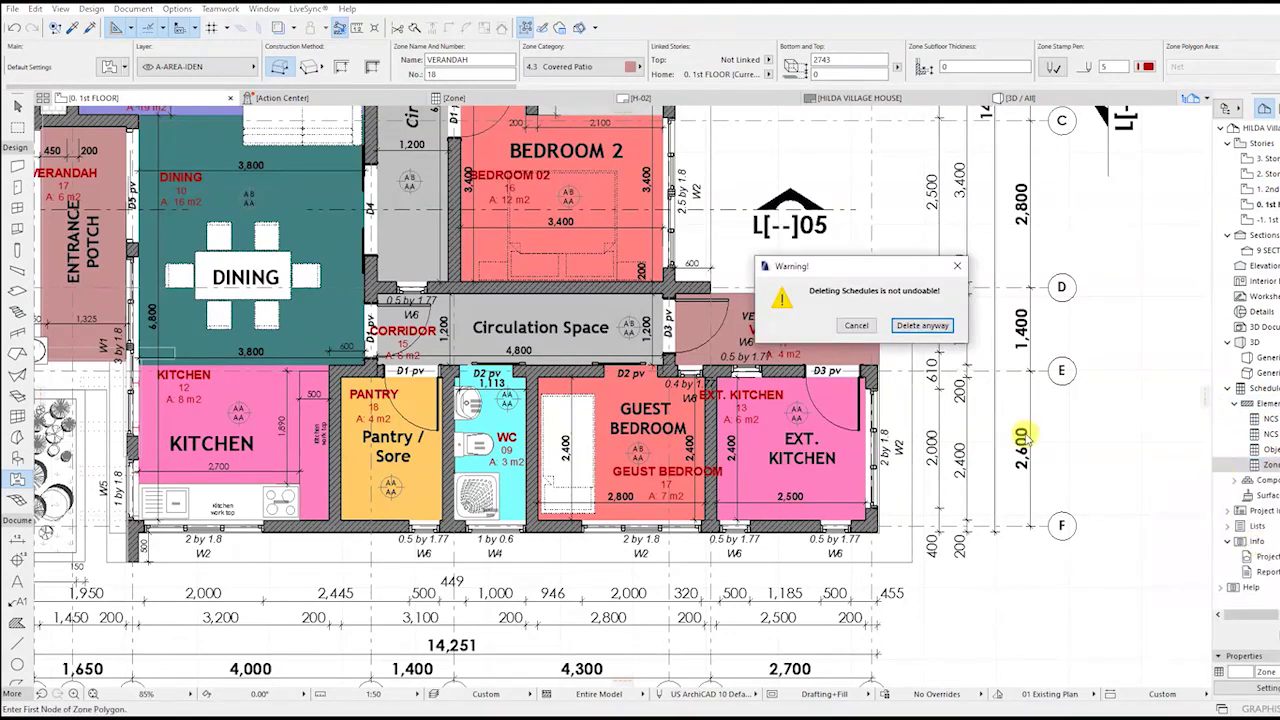
{"action": "left_click", "coordinate": [921, 325]}
Create a new Elements schedule scheme with the ID ZONE and the name new scheme.
{"action": "right_click", "coordinate": [1250, 404]}
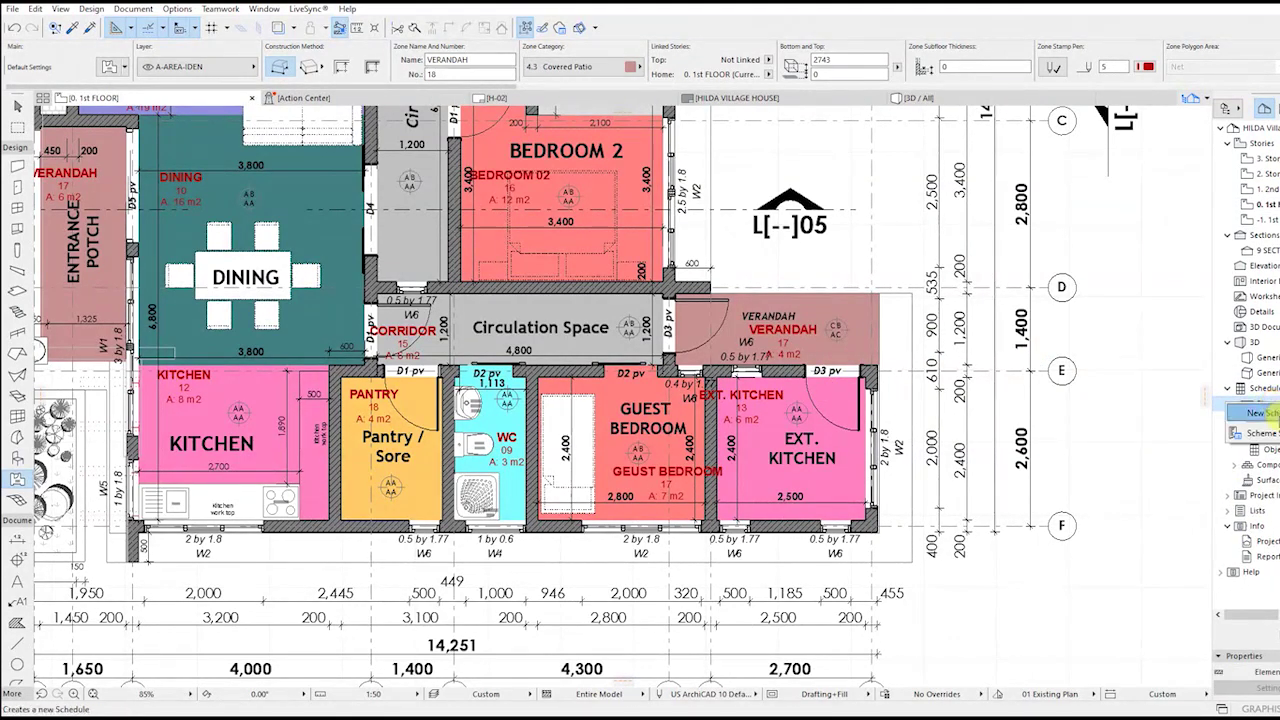
{"action": "left_click", "coordinate": [1262, 413]}
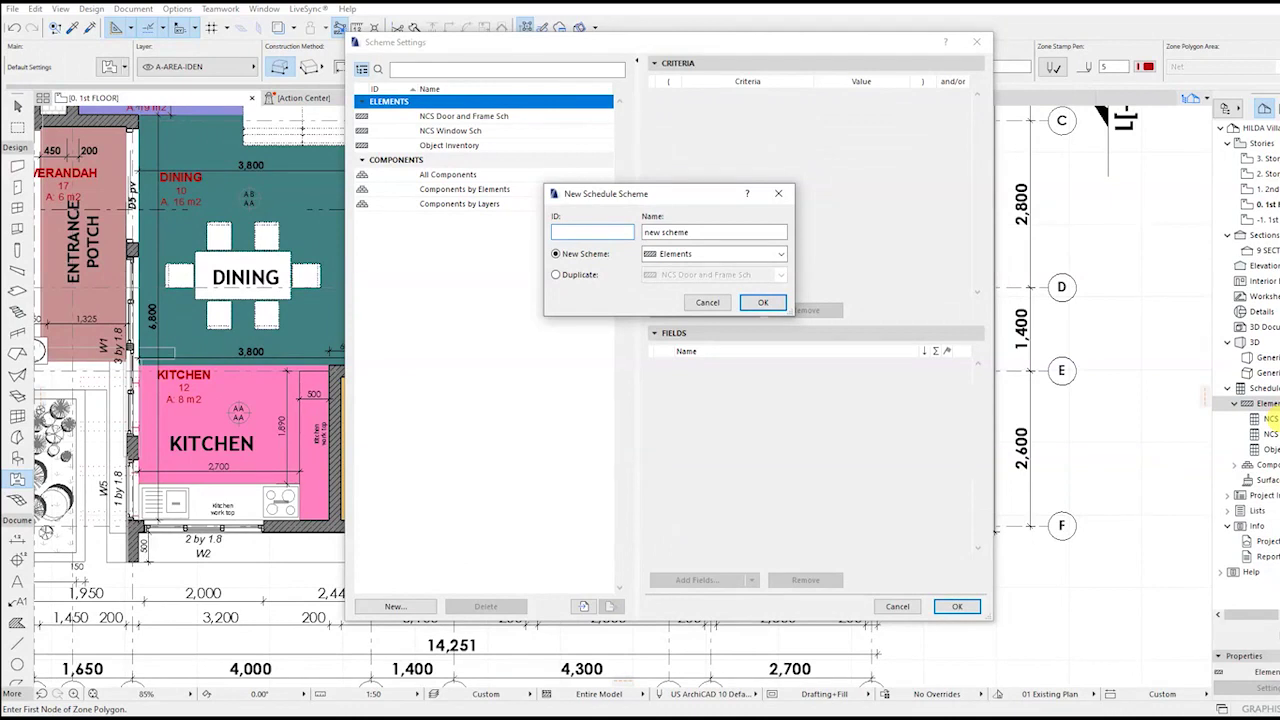
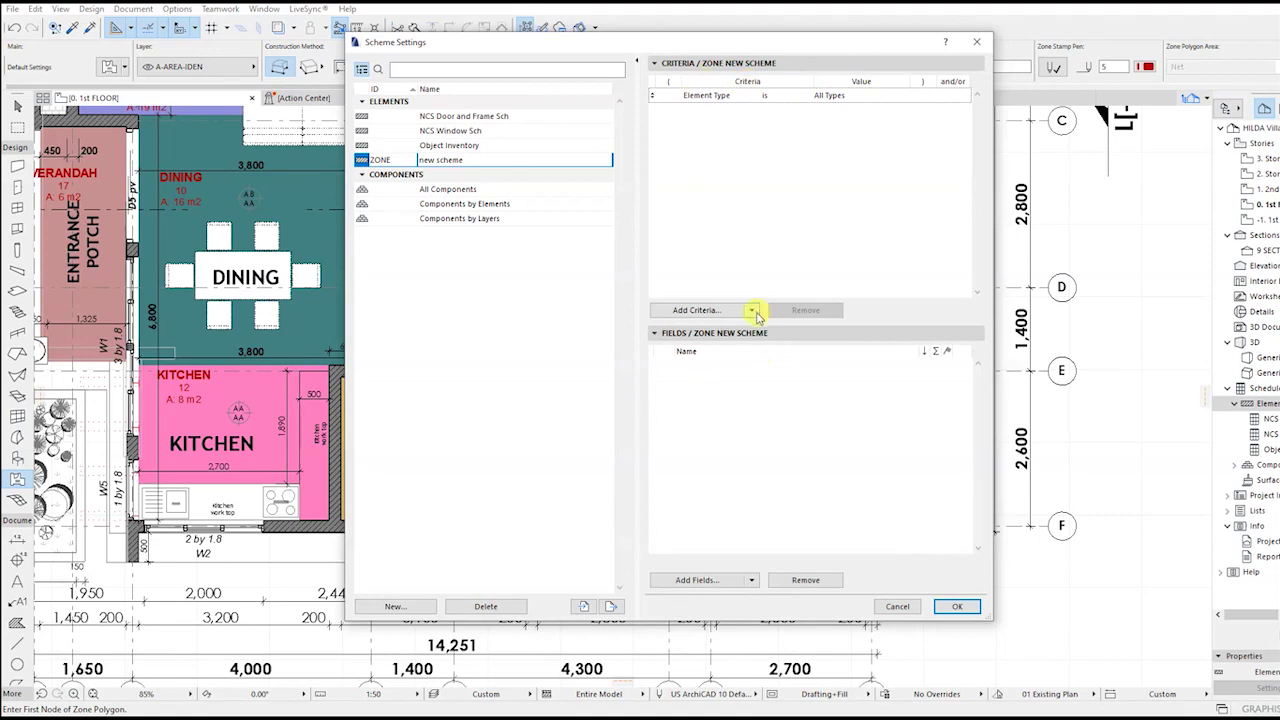
{"action": "left_click", "coordinate": [712, 312]}
Add the Zone Category and Zone Name parameters as fields of the ZONE scheme.
{"action": "left_click", "coordinate": [700, 580]}
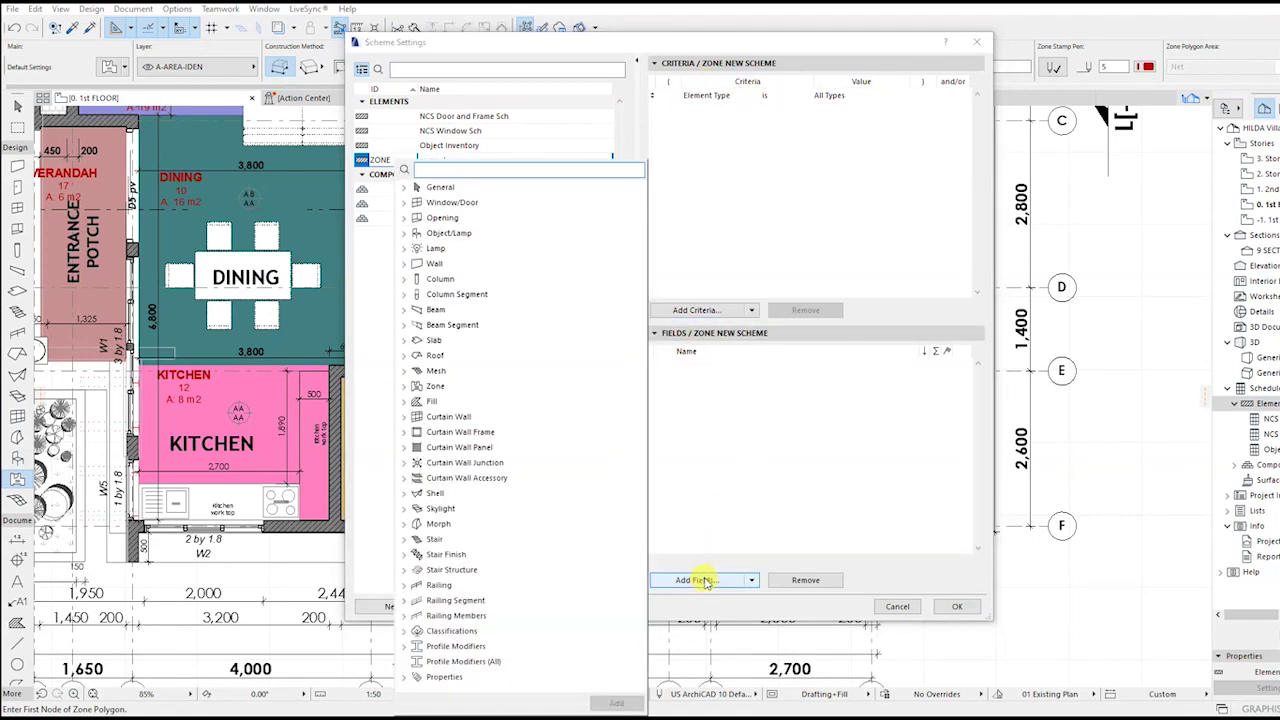
{"action": "left_click", "coordinate": [464, 390]}
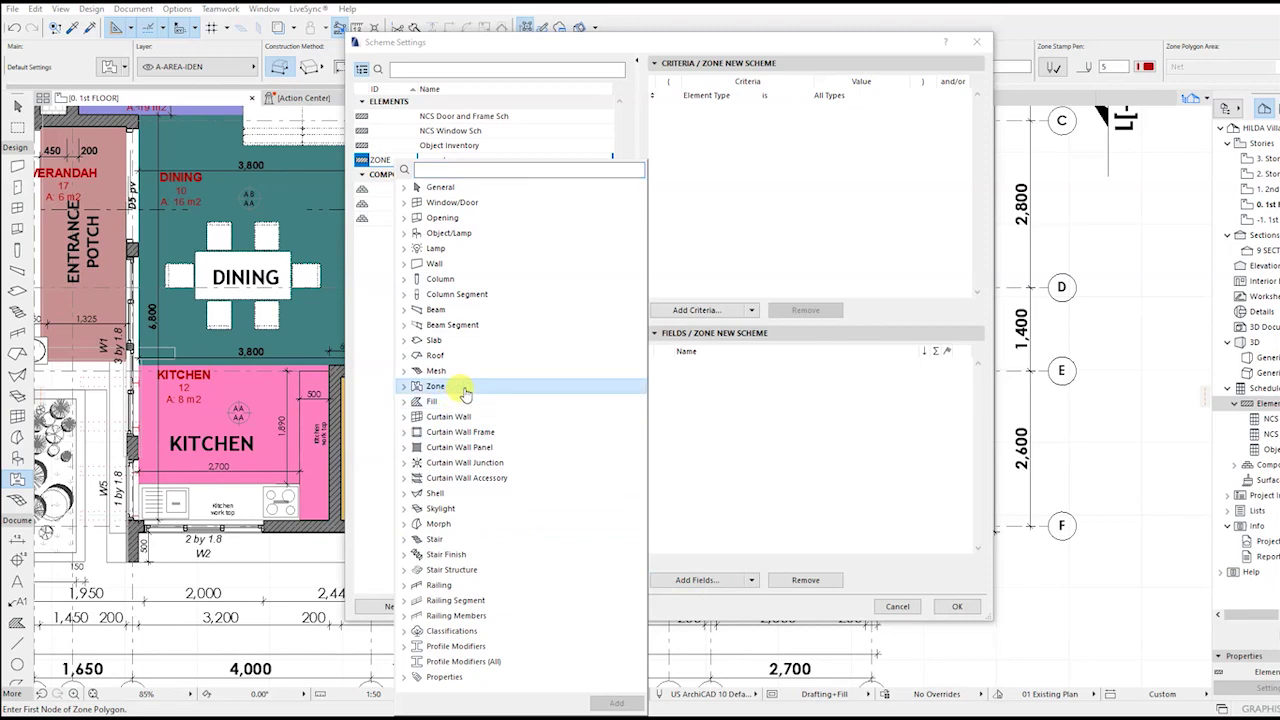
{"action": "left_click", "coordinate": [404, 387]}
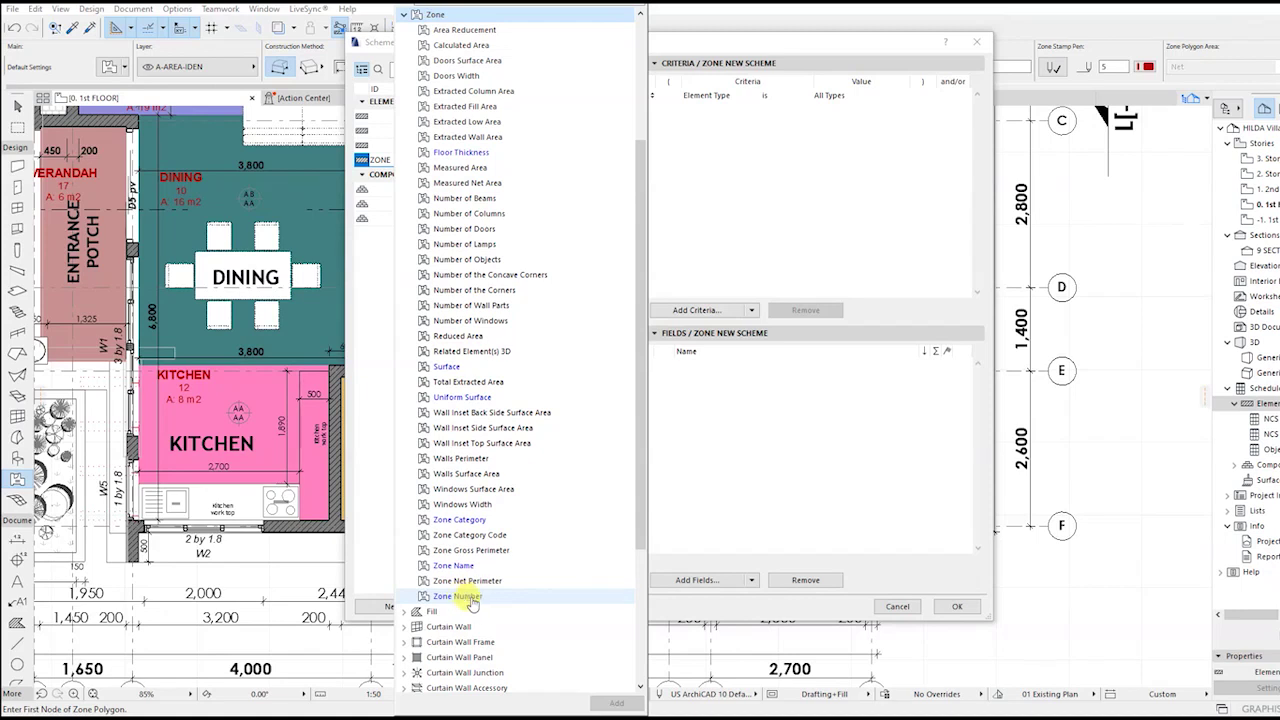
{"action": "left_click", "coordinate": [460, 565]}
{"action": "left_click", "coordinate": [470, 519]}
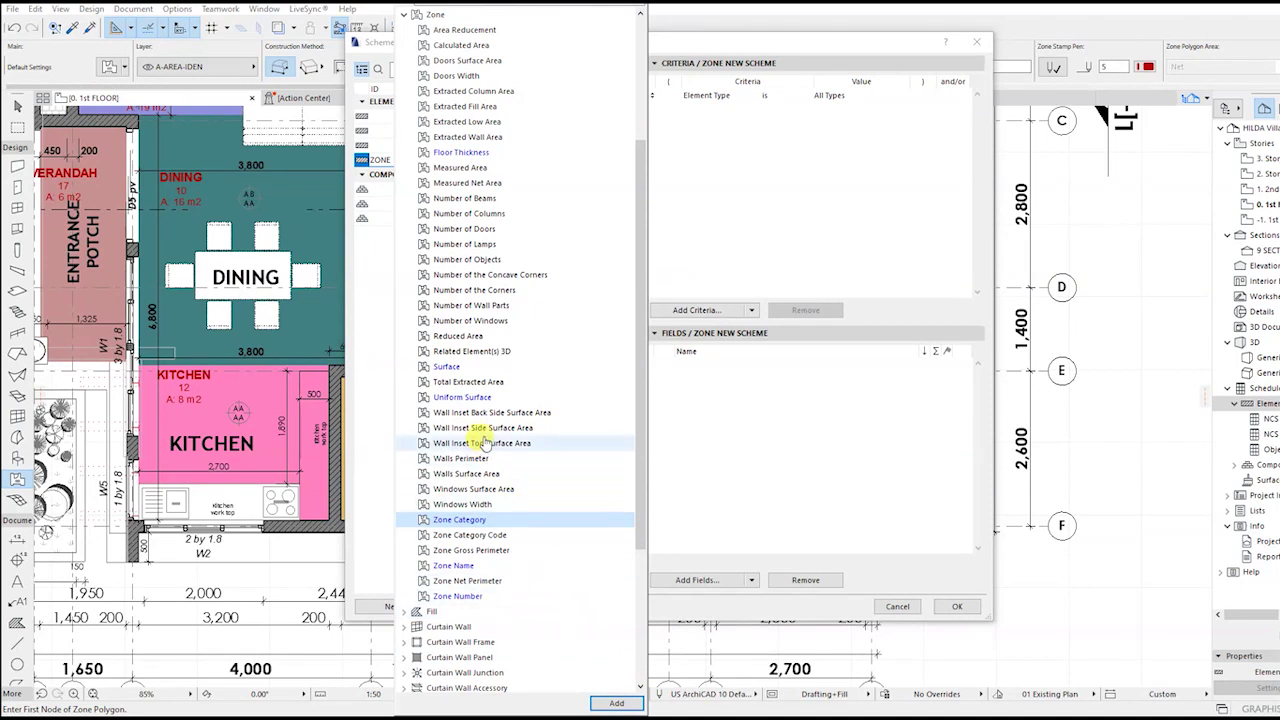
{"action": "scroll", "coordinate": [523, 580], "scroll_direction": "down", "scroll_amount": 4}
{"action": "scroll", "coordinate": [525, 620], "scroll_direction": "up", "scroll_amount": 3}
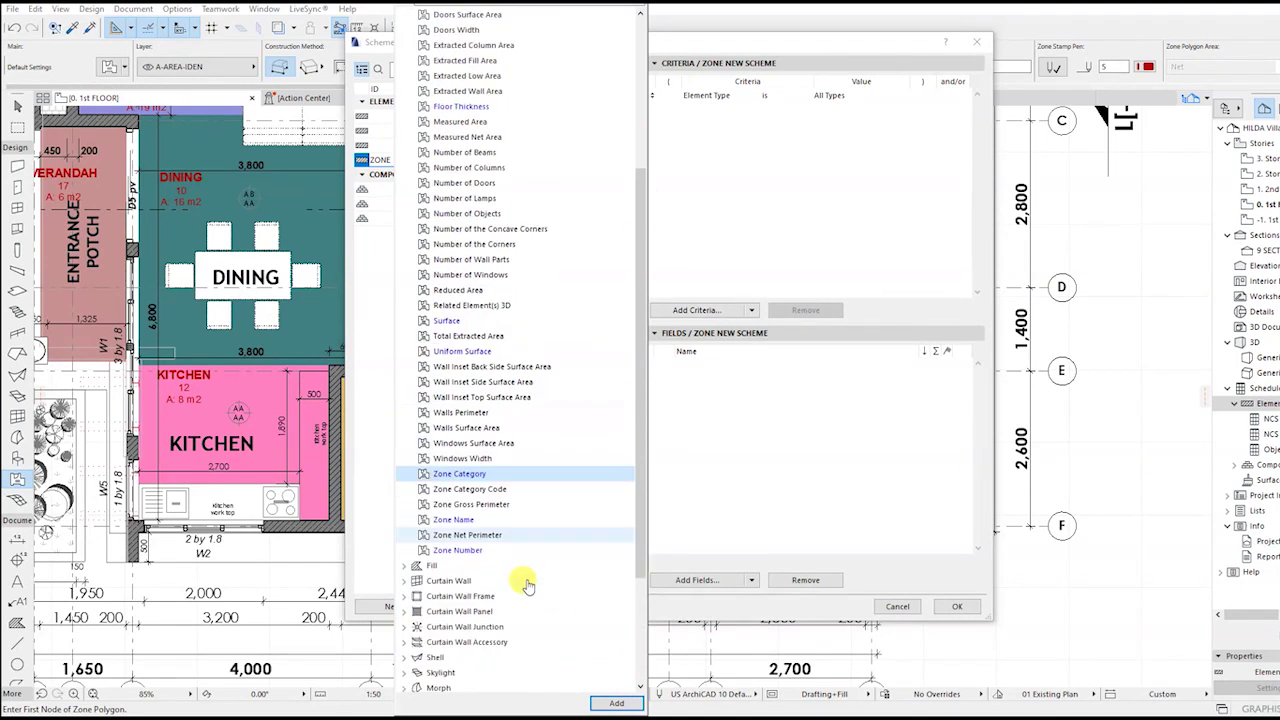
{"action": "scroll", "coordinate": [530, 590], "scroll_direction": "up", "scroll_amount": 3}
{"action": "left_click", "coordinate": [612, 702]}
{"action": "scroll", "coordinate": [566, 598], "scroll_direction": "down", "scroll_amount": 1}
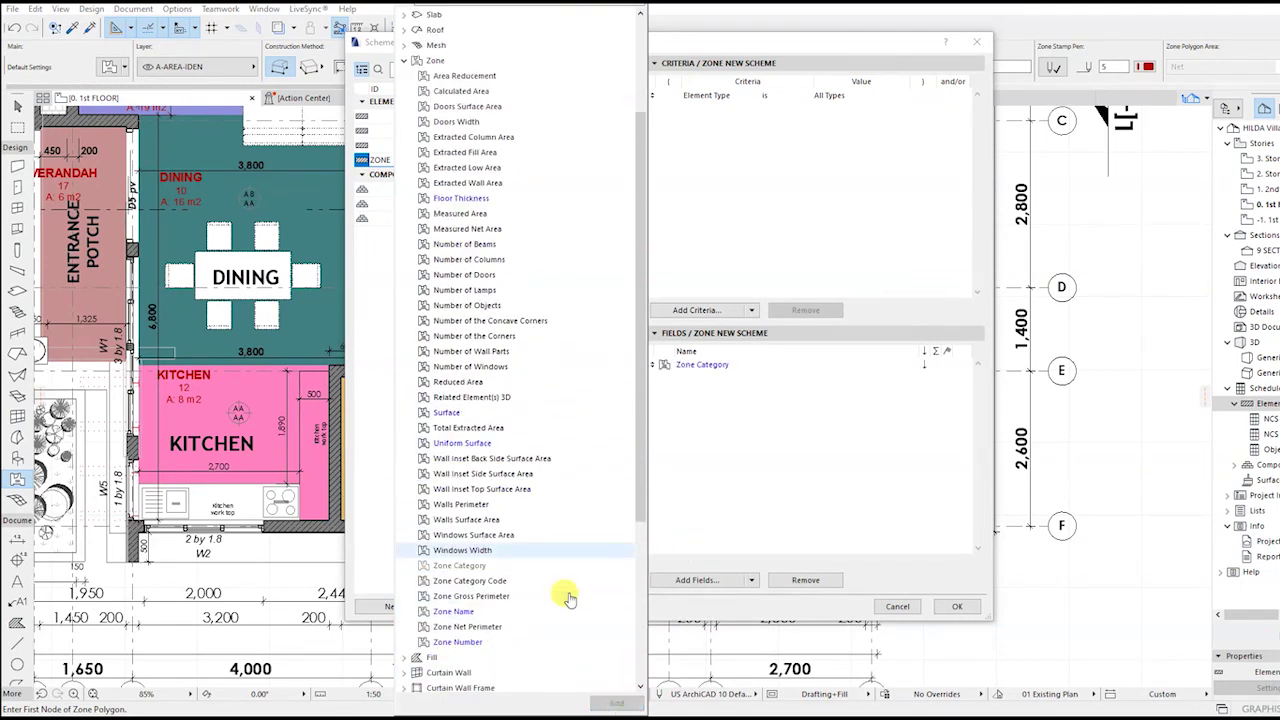
{"action": "scroll", "coordinate": [567, 598], "scroll_direction": "down", "scroll_amount": 1}
{"action": "left_click", "coordinate": [485, 566]}
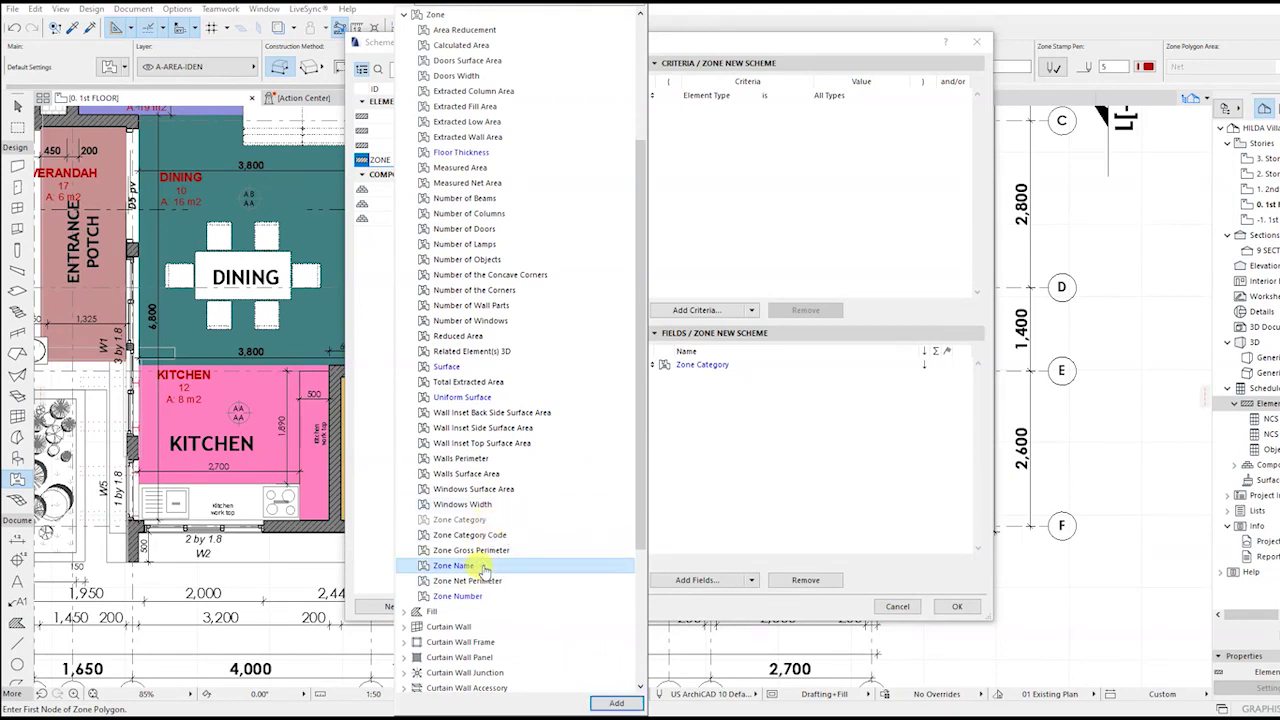
{"action": "left_click", "coordinate": [617, 703]}
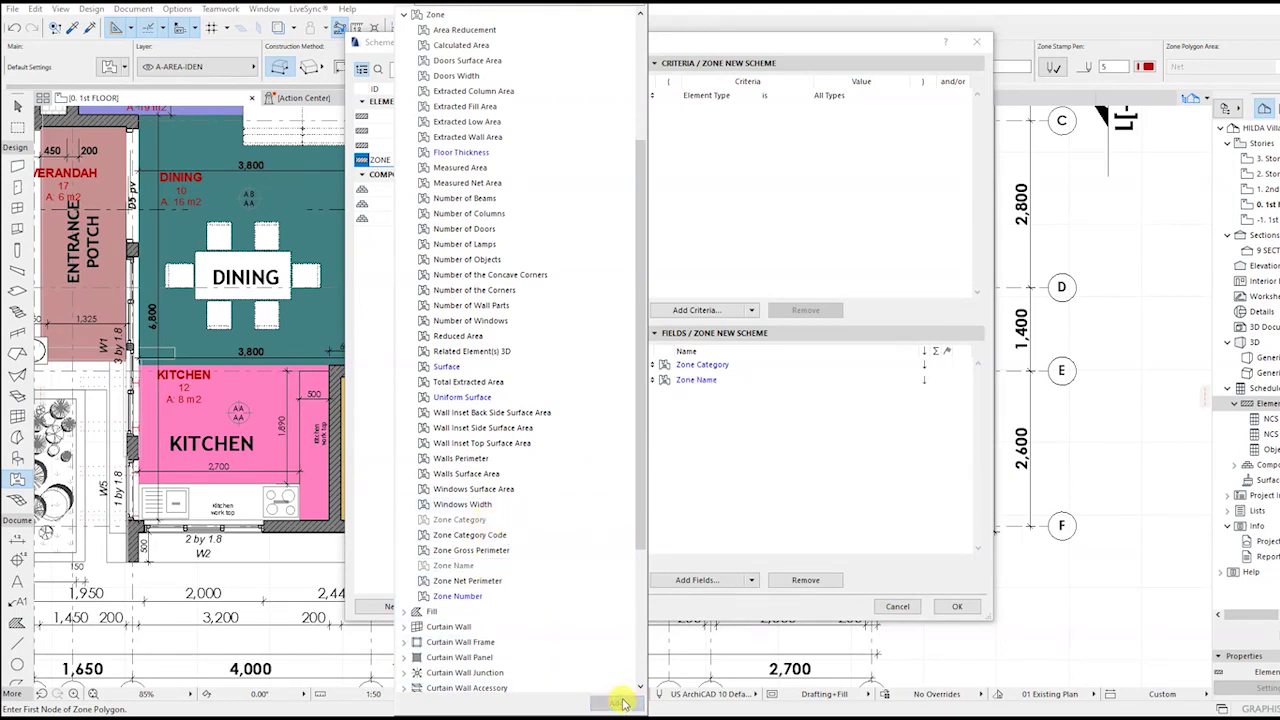
Add the Zone Number and Measured Area parameters to the ZONE scheme's fields.
{"action": "left_click", "coordinate": [495, 598]}
{"action": "left_click", "coordinate": [618, 704]}
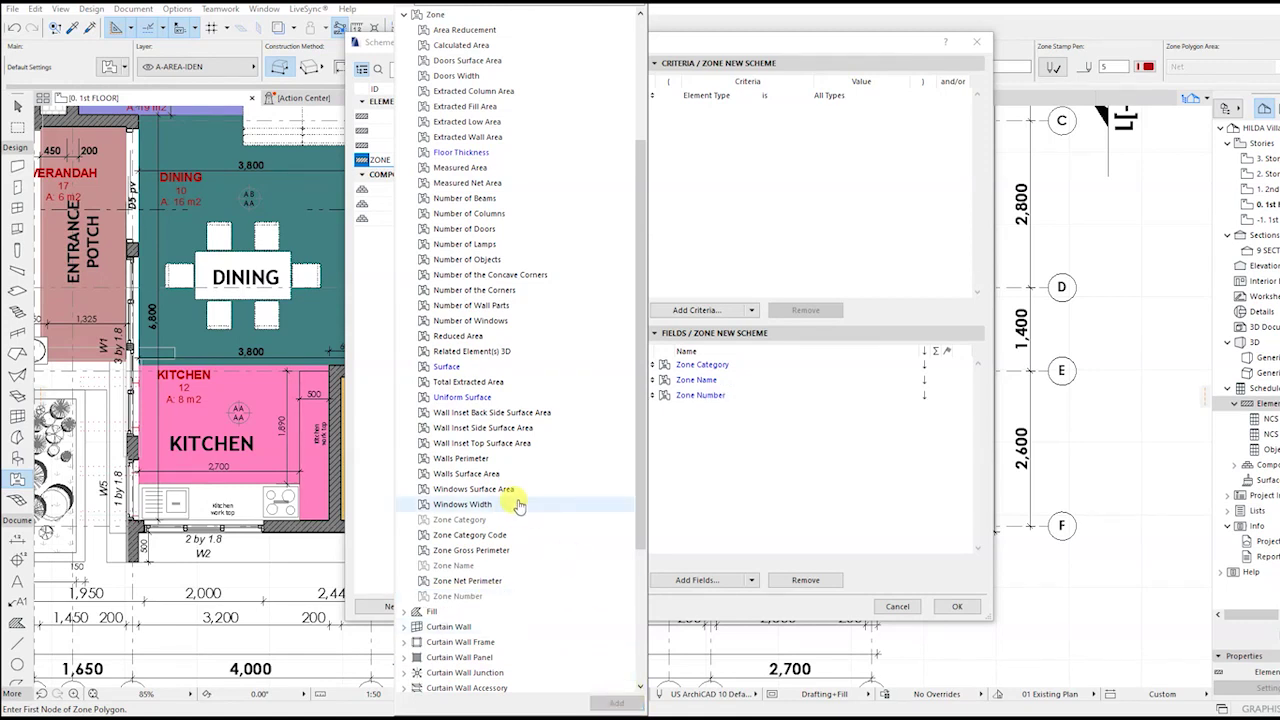
{"action": "scroll", "coordinate": [500, 600], "scroll_direction": "down", "scroll_amount": 1}
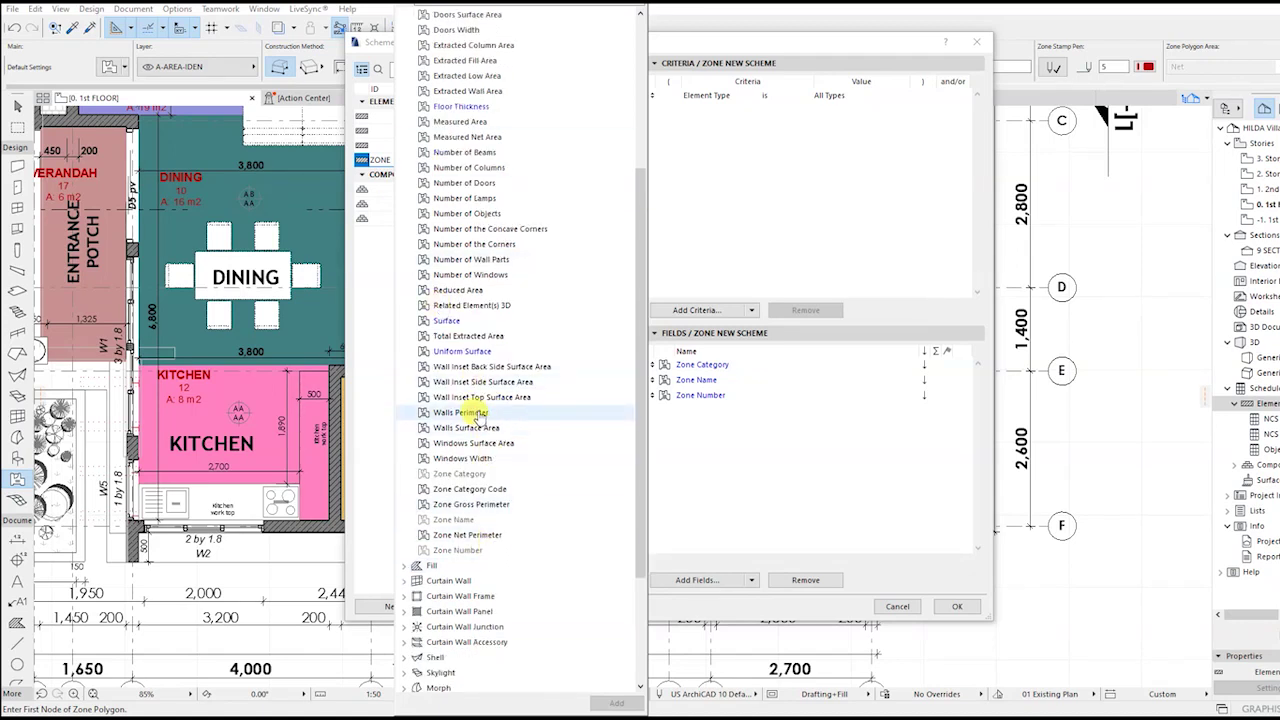
{"action": "left_click", "coordinate": [487, 124]}
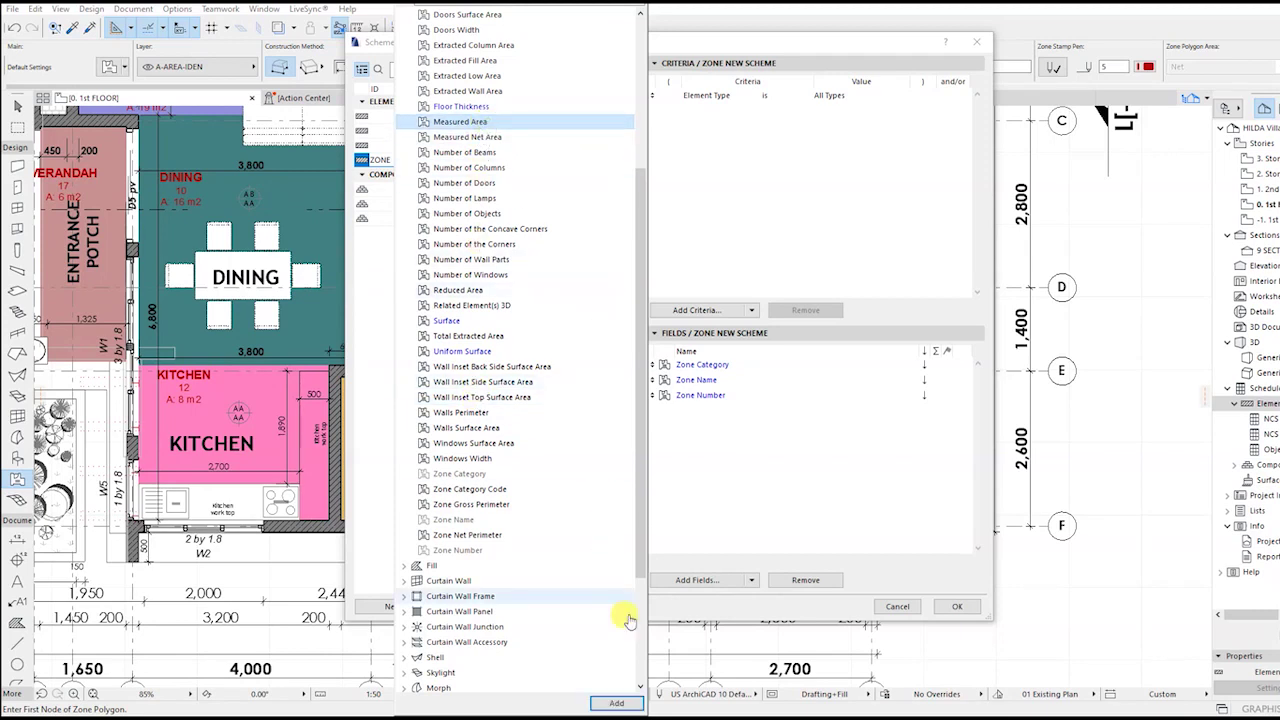
{"action": "left_click", "coordinate": [616, 703]}
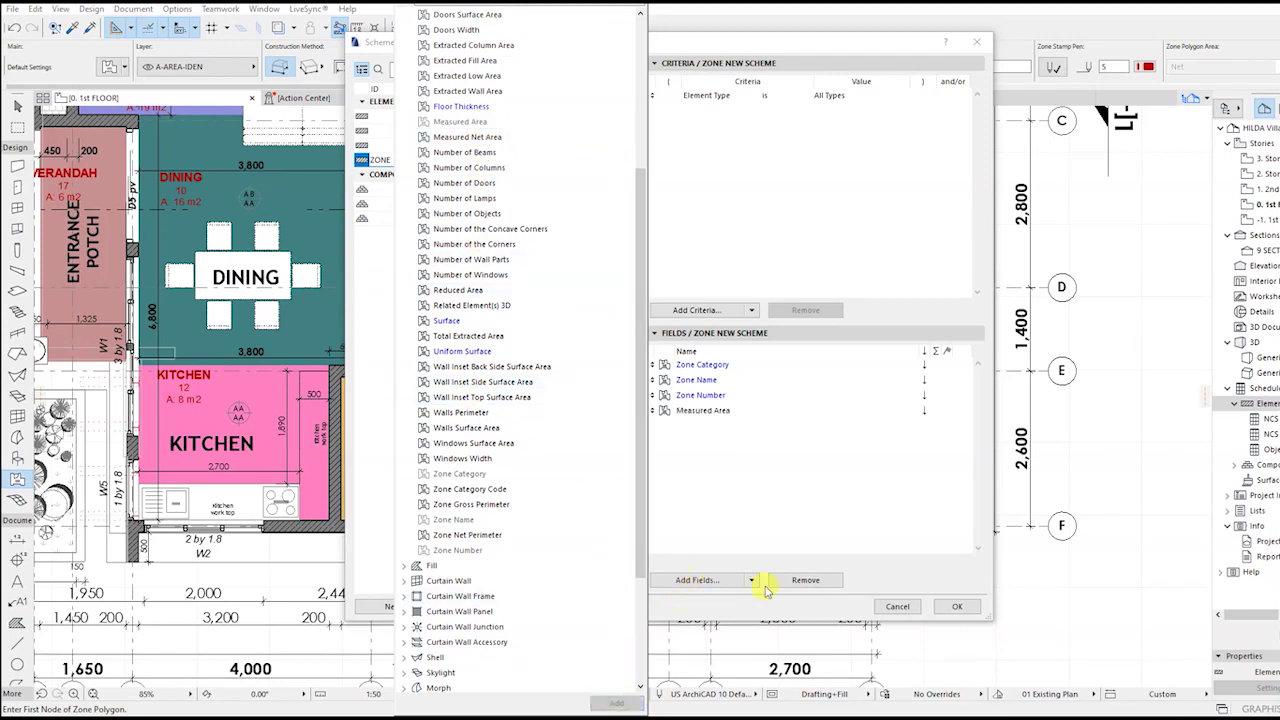
Remove the Zone Category and Zone Number fields from the ZONE scheme and accept the scheme settings.
{"action": "left_click", "coordinate": [722, 368]}
{"action": "left_click", "coordinate": [722, 368]}
{"action": "left_click", "coordinate": [806, 580]}
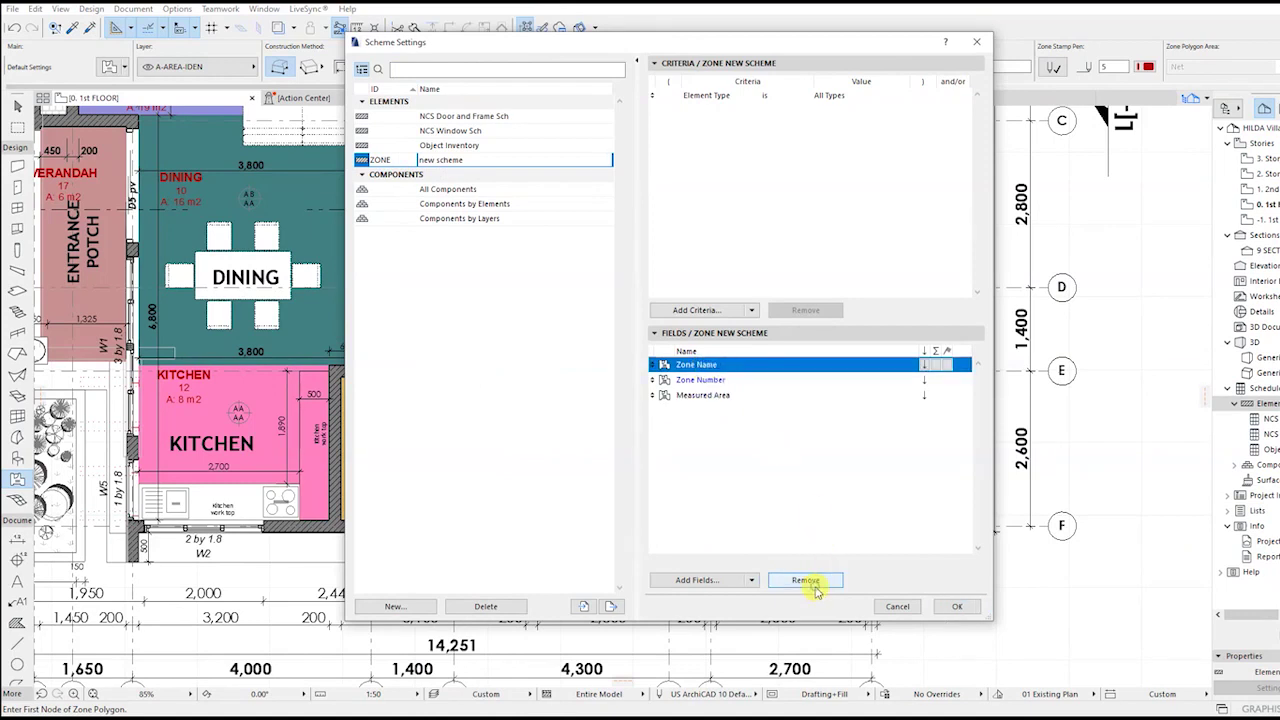
{"action": "left_click", "coordinate": [726, 382]}
{"action": "left_click", "coordinate": [806, 580]}
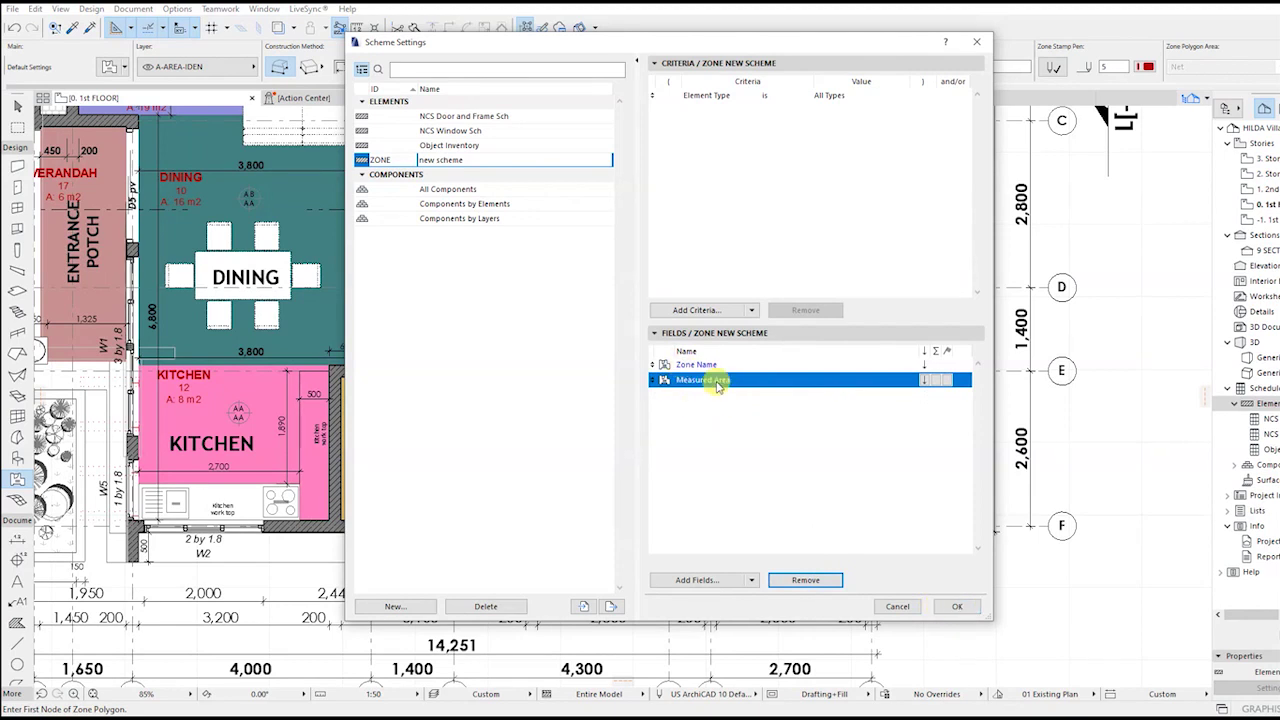
{"action": "left_click", "coordinate": [953, 607]}
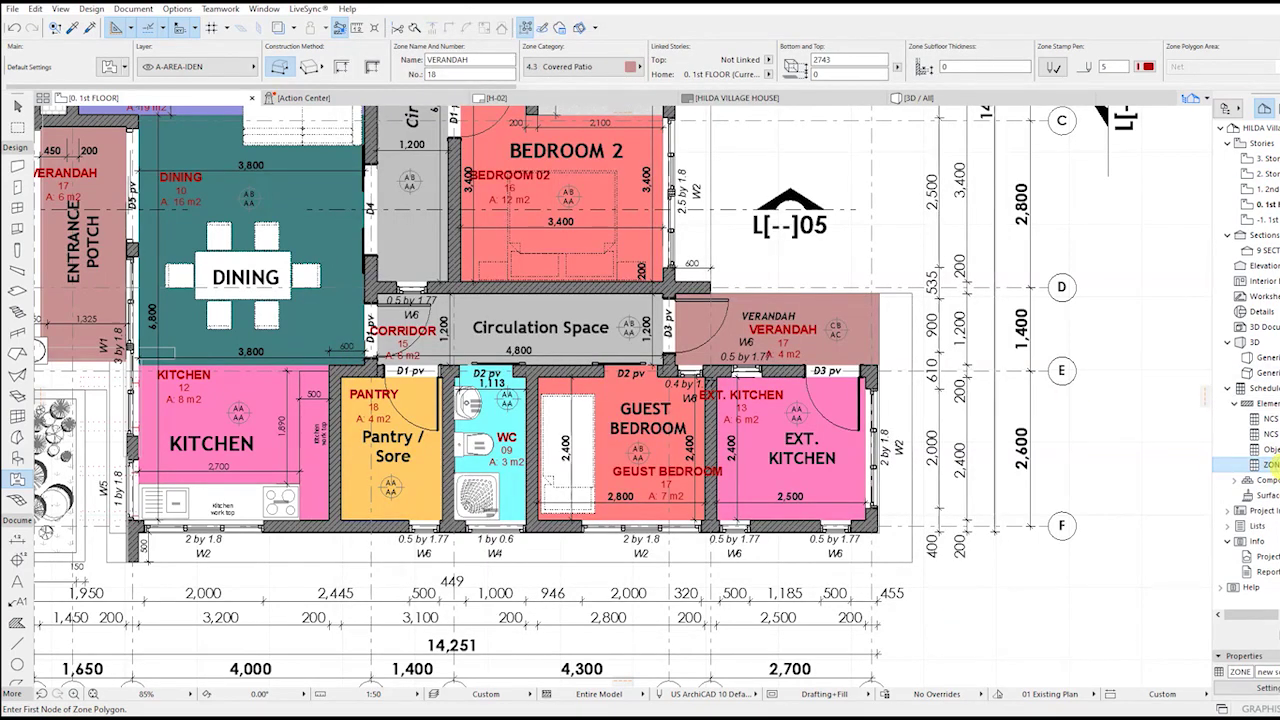
Open the ZONE new scheme schedule and bring up its scheme settings for editing.
{"action": "double_click", "coordinate": [1268, 463]}
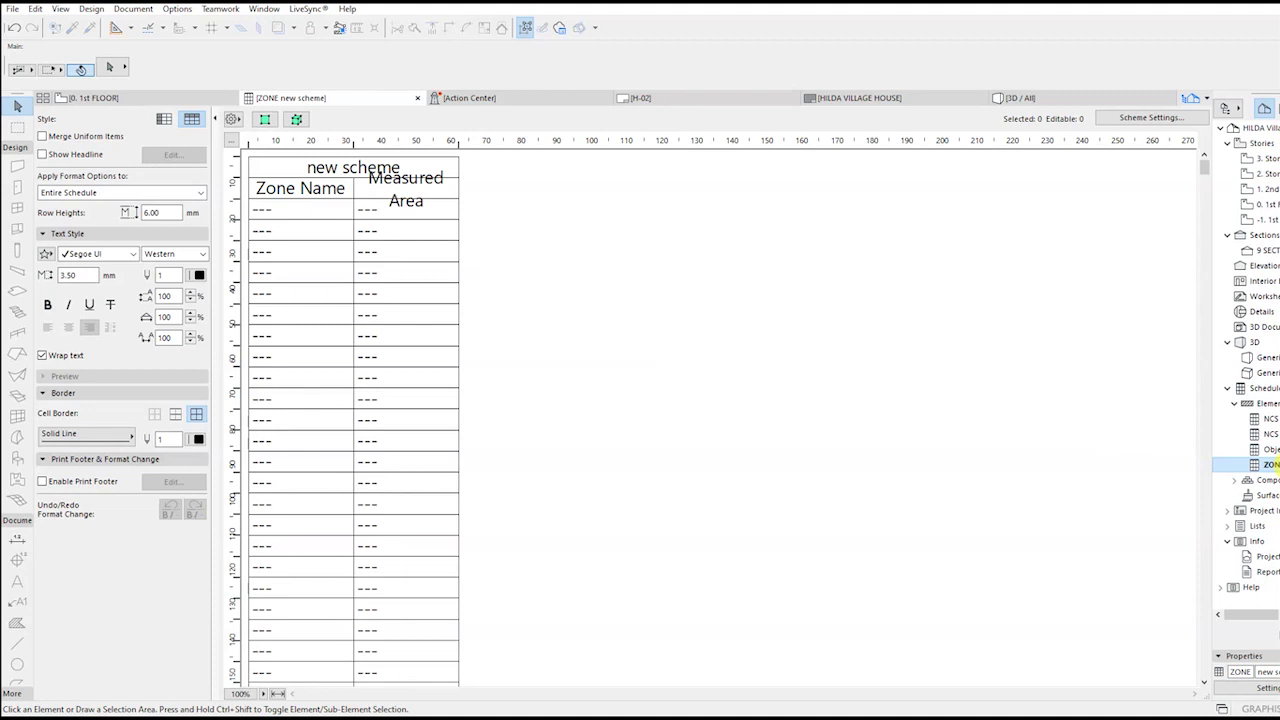
{"action": "right_click", "coordinate": [1274, 465]}
{"action": "left_click", "coordinate": [1137, 417]}
{"action": "right_click", "coordinate": [1250, 404]}
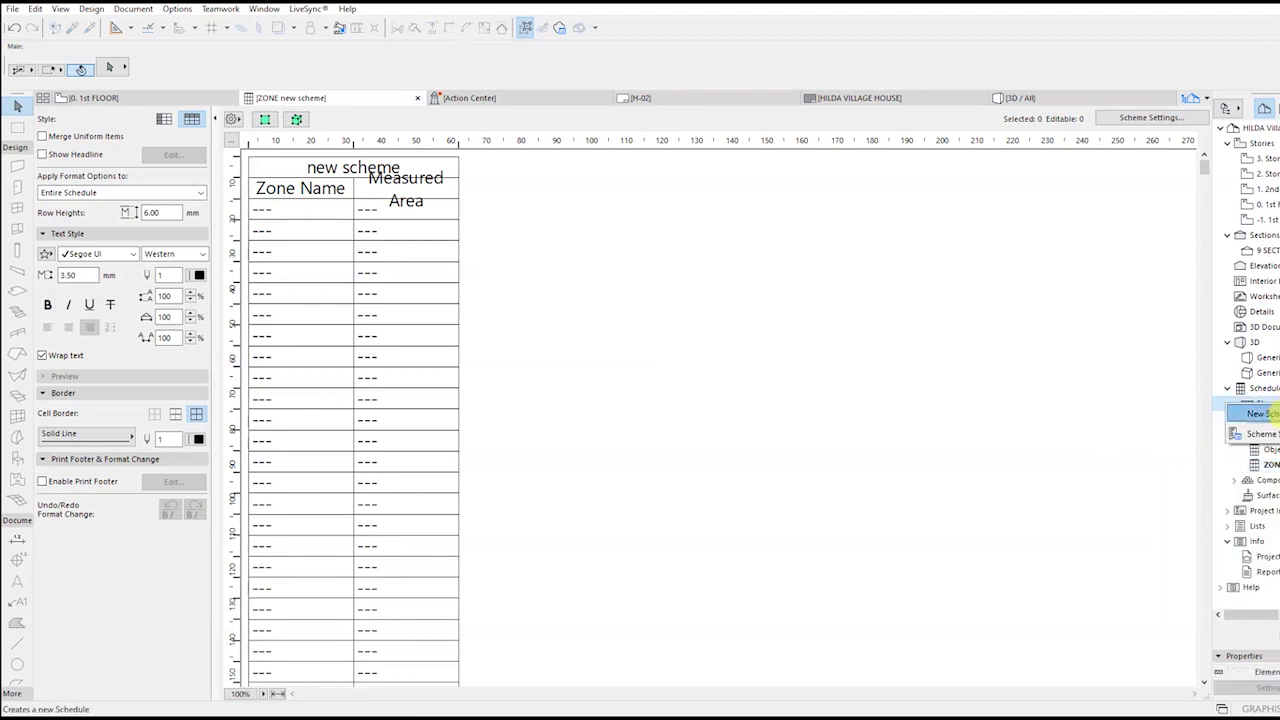
{"action": "left_click", "coordinate": [1260, 433]}
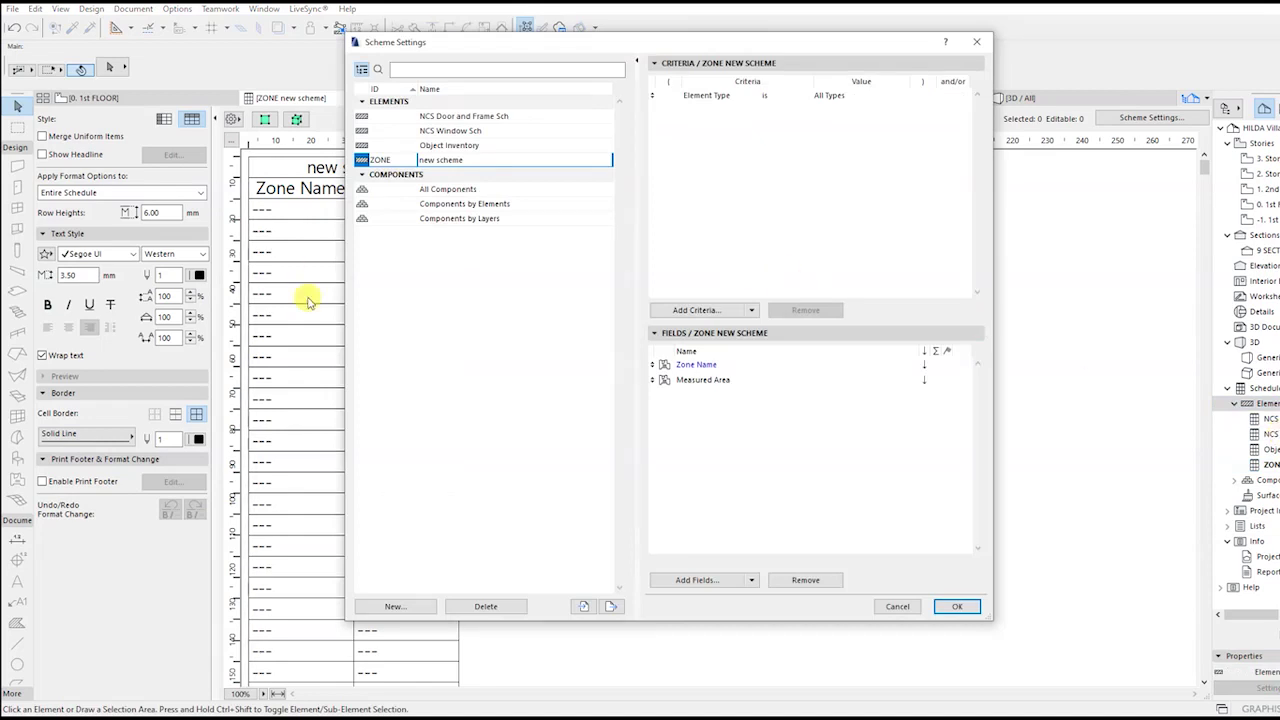
Set the ZONE scheme's Element Type criterion to Zone and accept the scheme settings.
{"action": "left_click", "coordinate": [676, 90]}
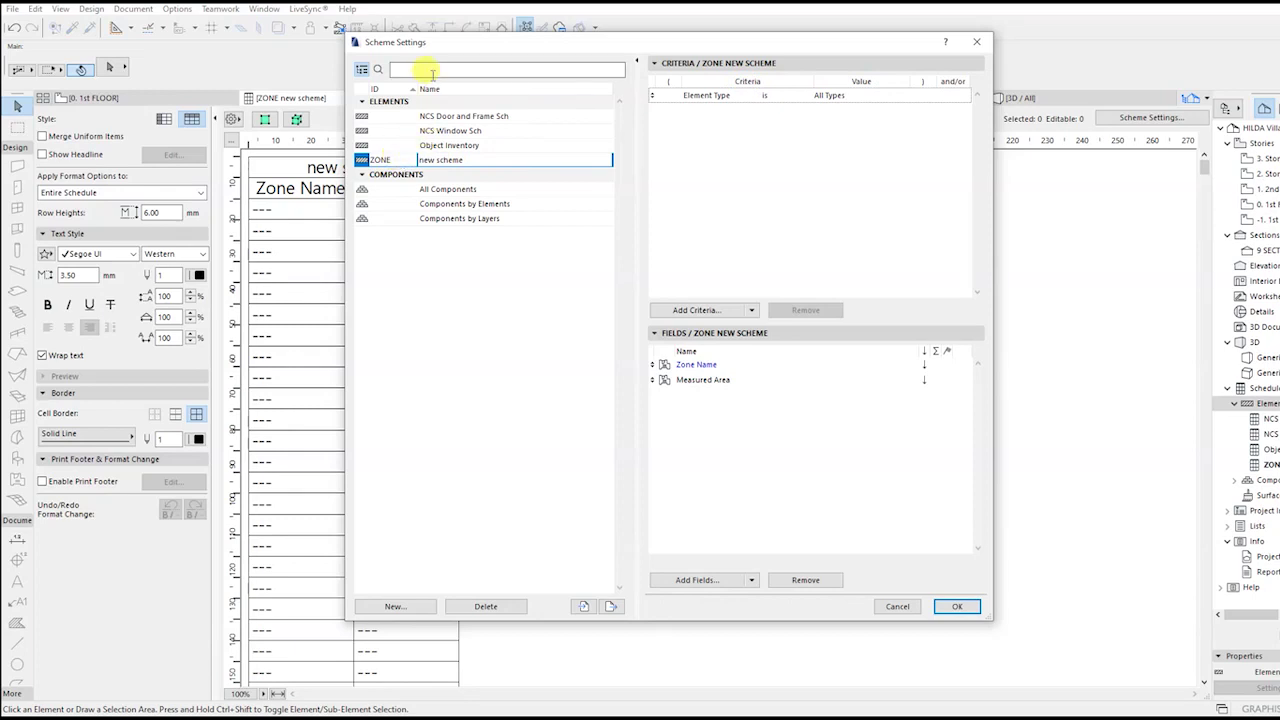
{"action": "left_click", "coordinate": [752, 310]}
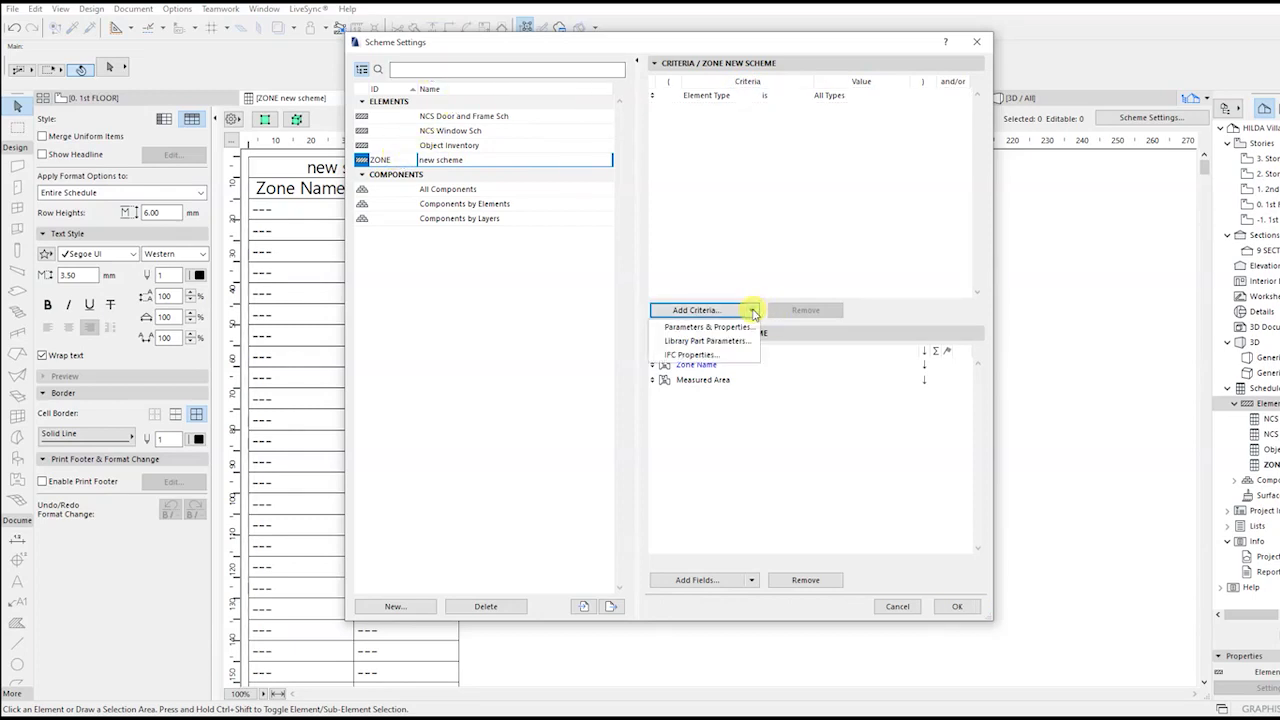
{"action": "left_click", "coordinate": [752, 310]}
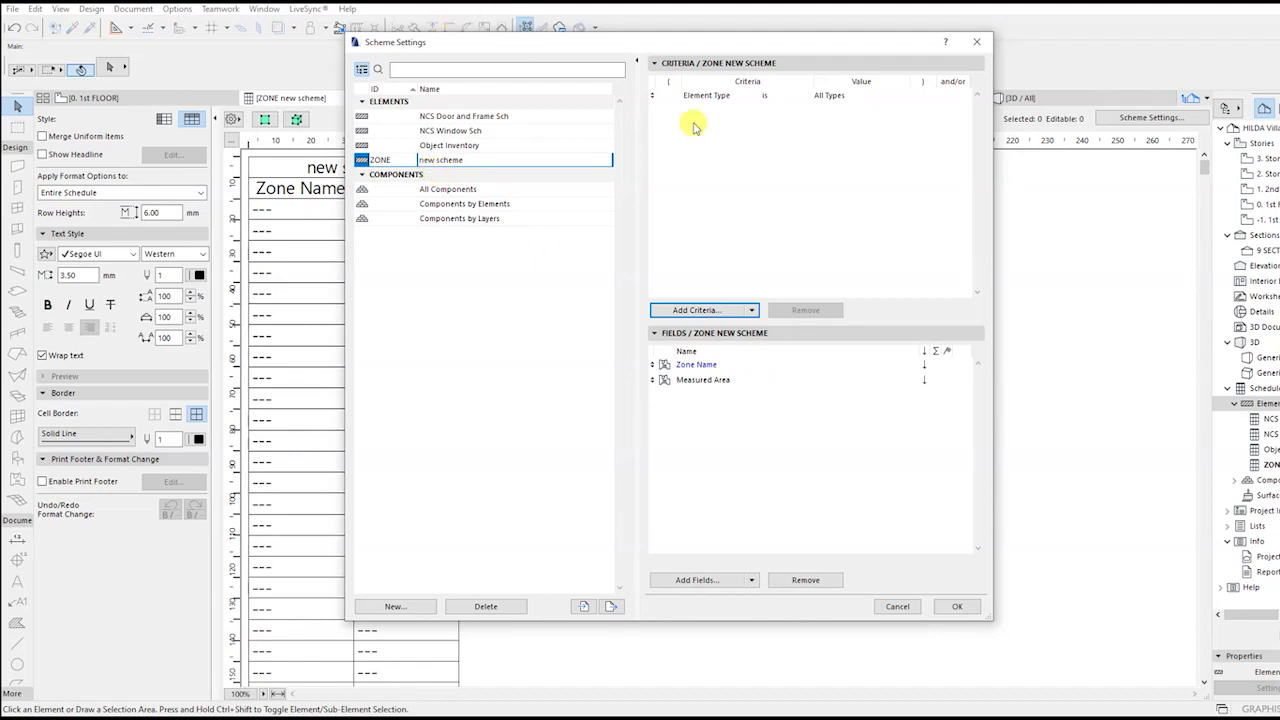
{"action": "left_click", "coordinate": [651, 97]}
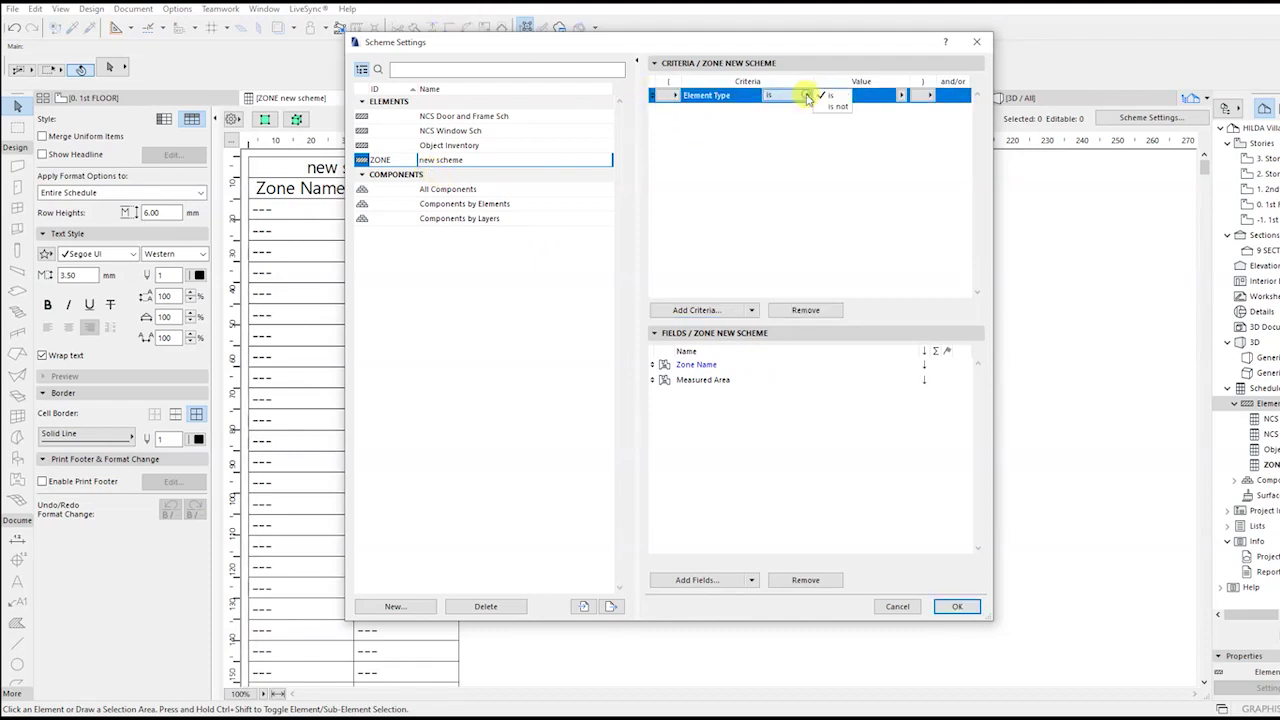
{"action": "left_click", "coordinate": [901, 95]}
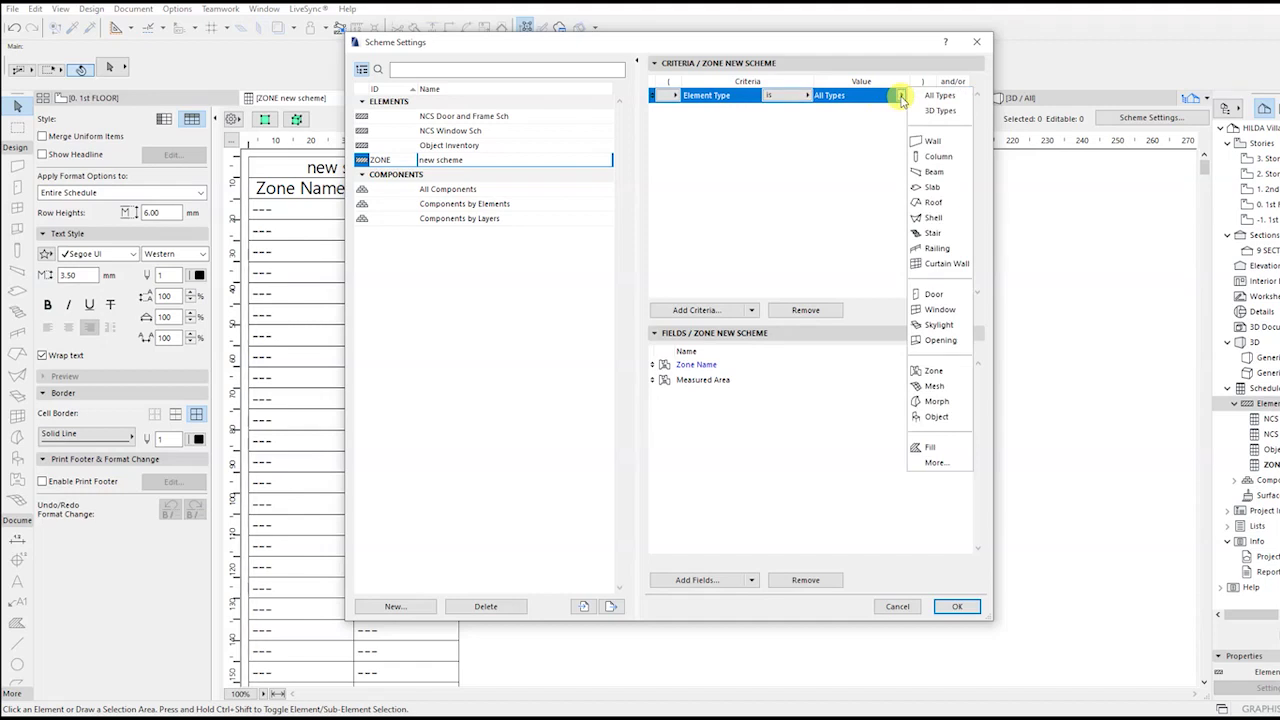
{"action": "left_click", "coordinate": [935, 371]}
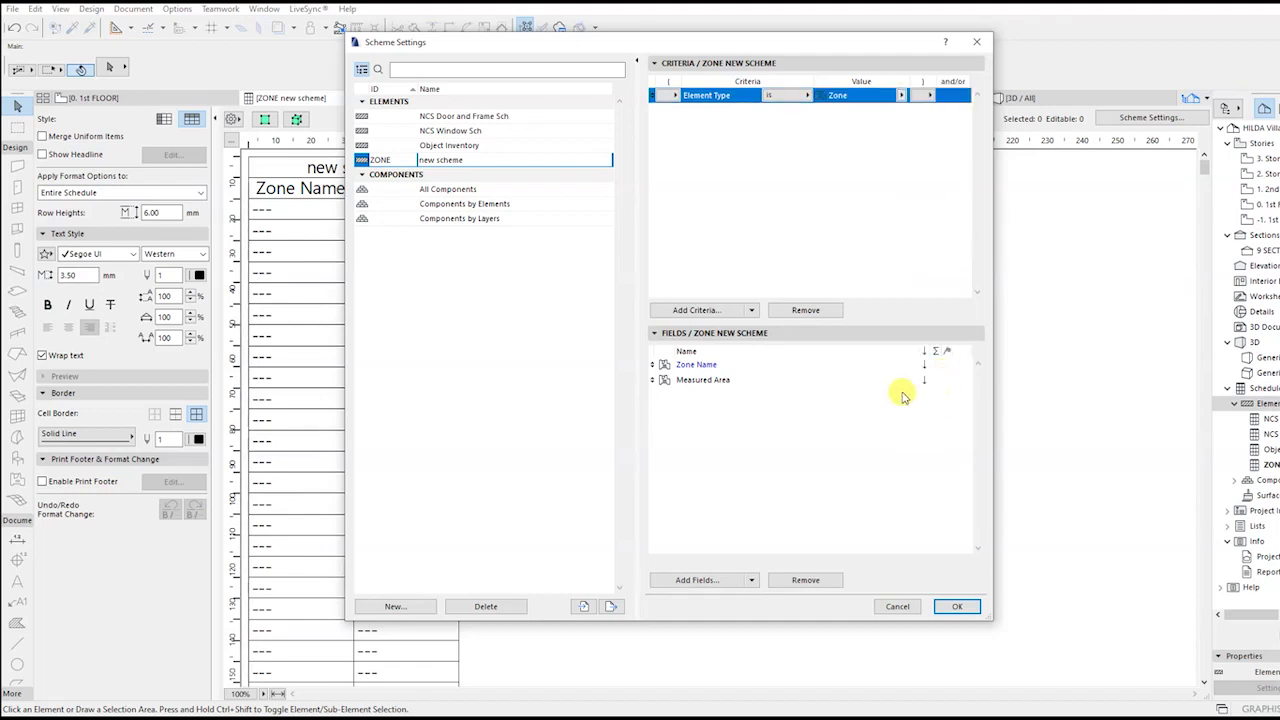
{"action": "left_click", "coordinate": [958, 607]}
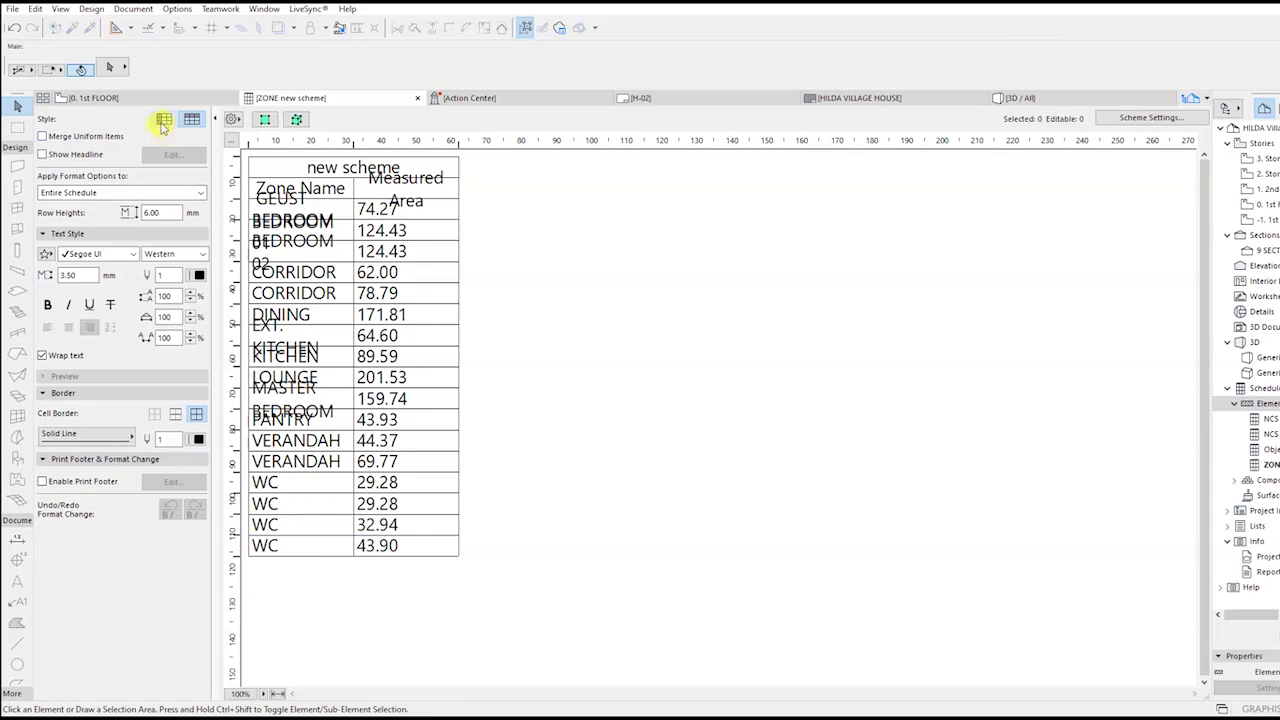
Set the text size of the entire zone schedule to 2 mm.
{"action": "left_click", "coordinate": [164, 120]}
{"action": "left_click", "coordinate": [191, 119]}
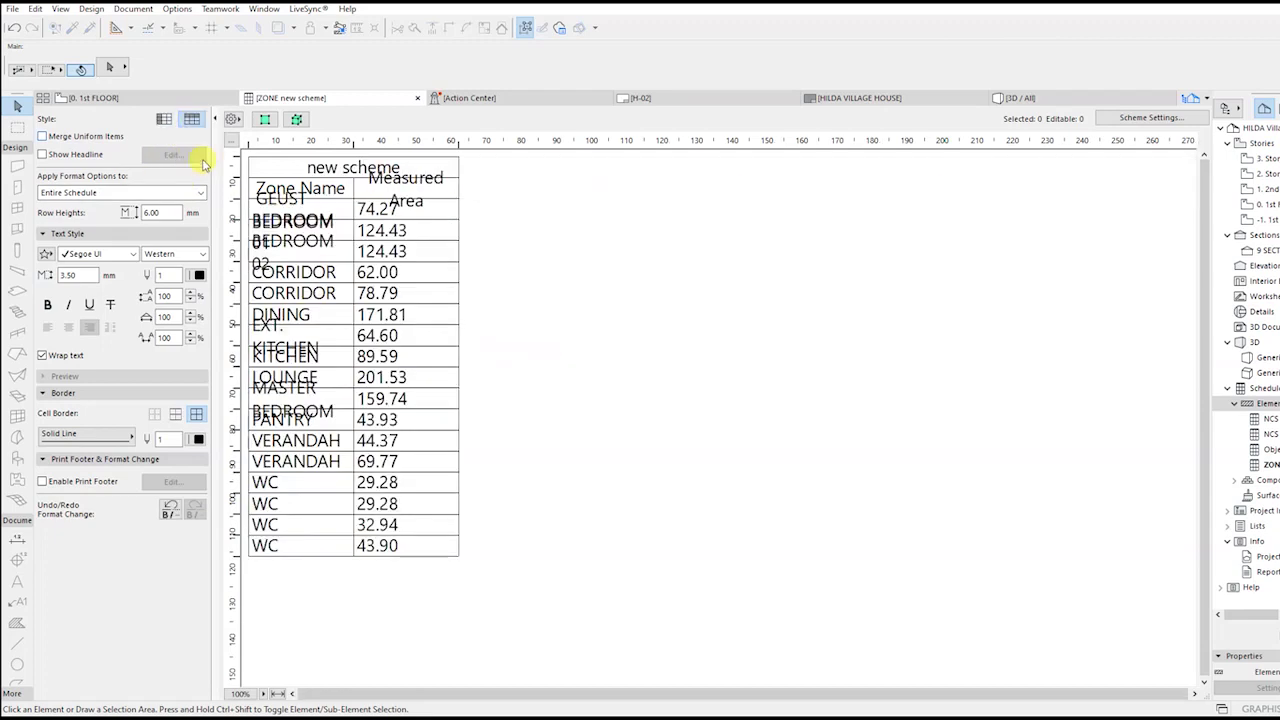
{"action": "left_click_drag", "start_coordinate": [82, 274], "coordinate": [26, 287]}
{"action": "type", "text": "2"}
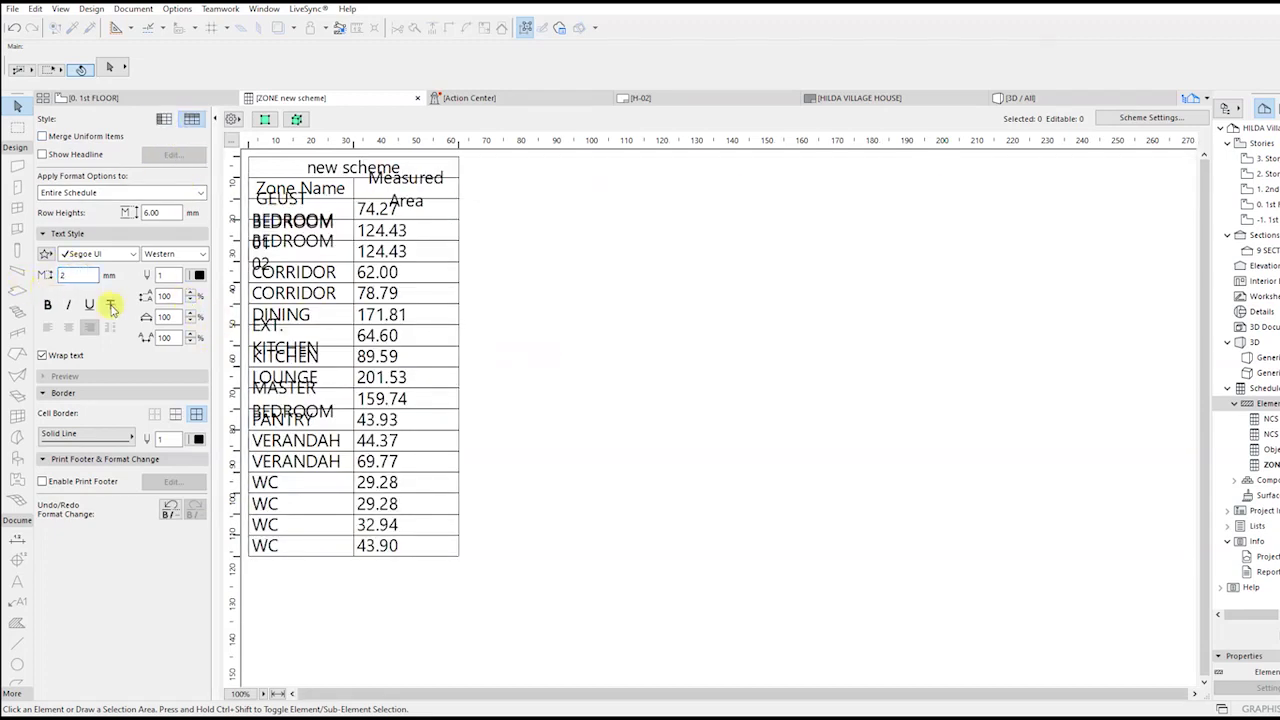
{"action": "key", "text": "Return"}
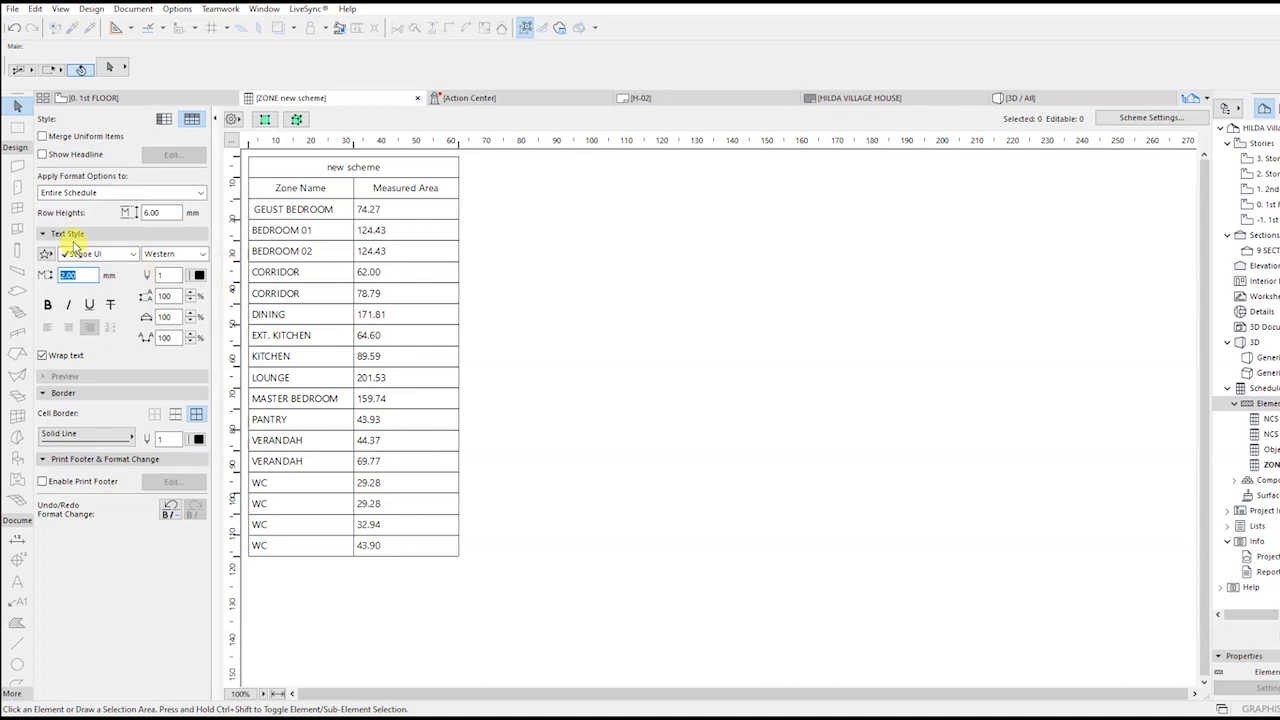
Merge the uniform items in the zone schedule.
{"action": "left_click", "coordinate": [43, 137]}
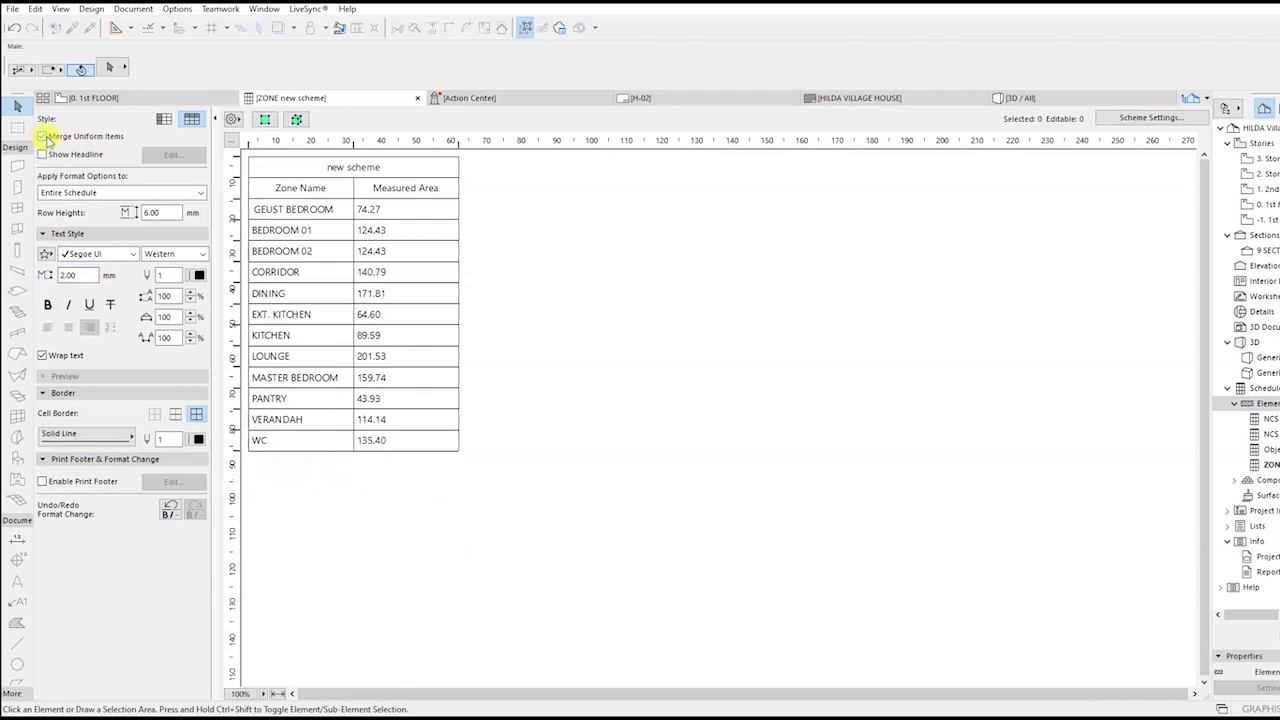
{"action": "left_click", "coordinate": [43, 137]}
{"action": "left_click", "coordinate": [43, 137]}
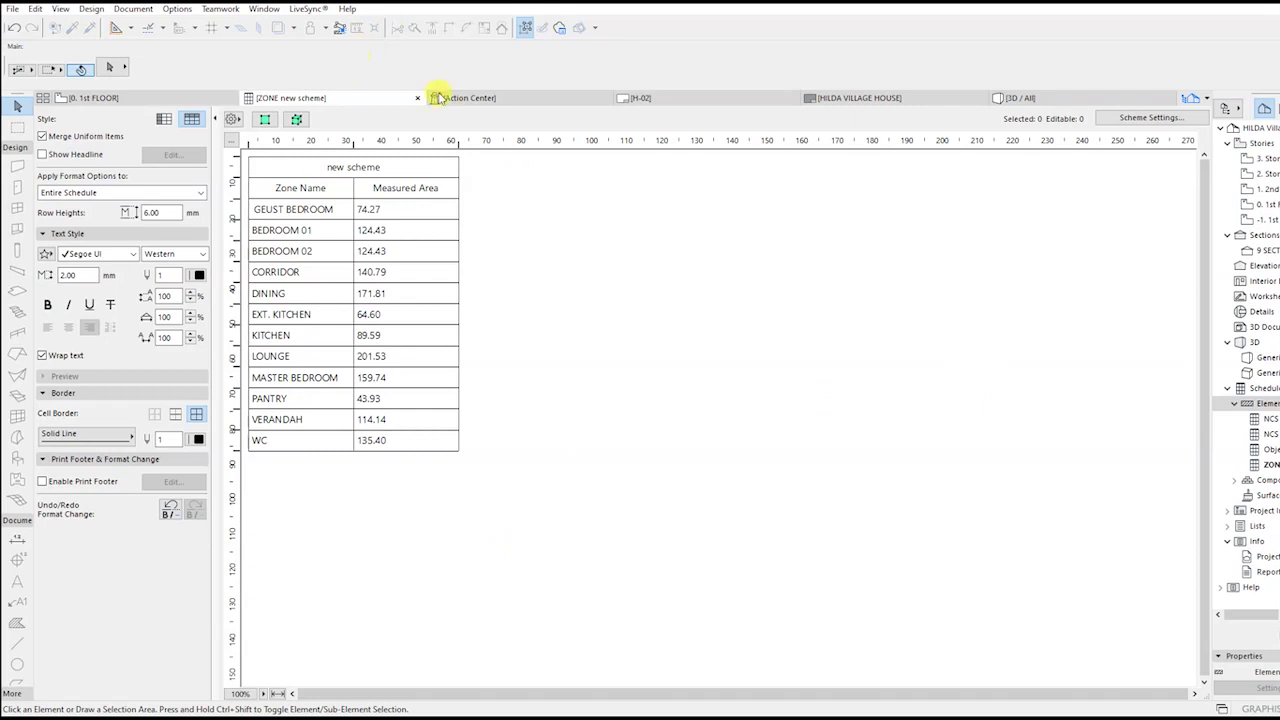
Check the zone names on the ground floor plan against the merged schedule rows.
{"action": "left_click", "coordinate": [175, 99]}
{"action": "scroll", "coordinate": [855, 477], "scroll_direction": "down", "scroll_amount": 3}
{"action": "scroll", "coordinate": [608, 231], "scroll_direction": "up", "scroll_amount": 3}
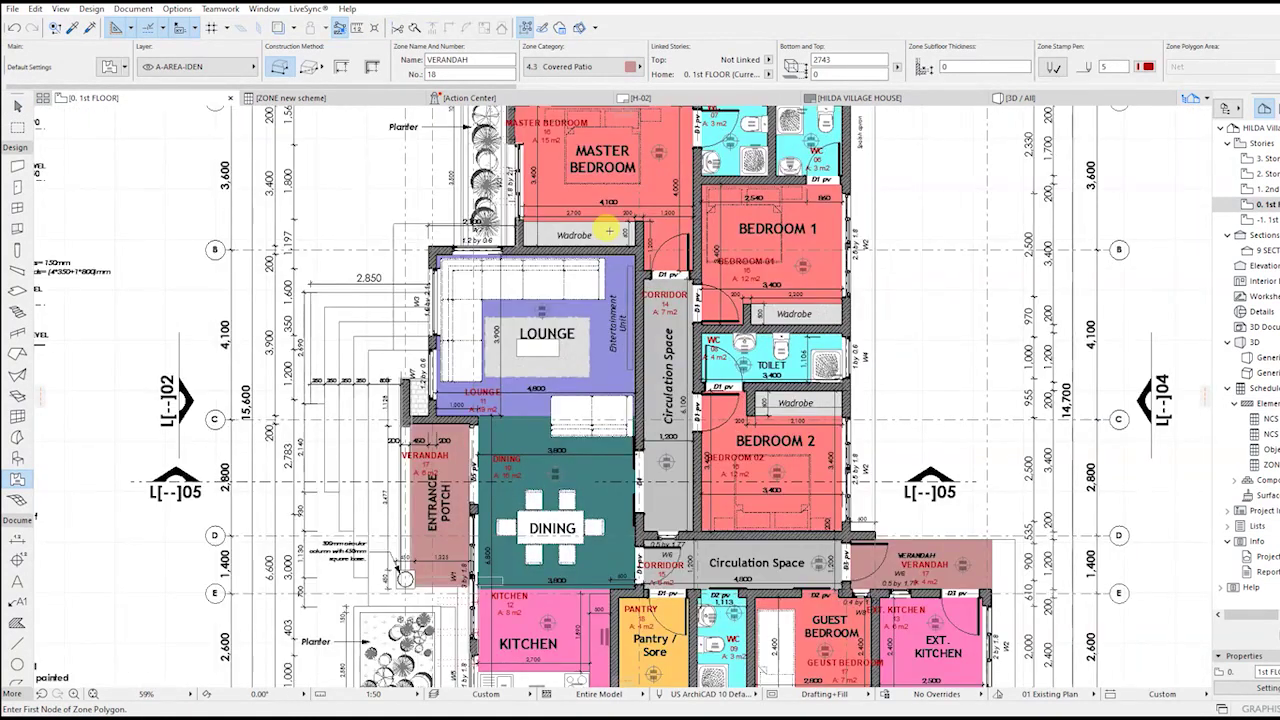
{"action": "middle_click_drag", "start_coordinate": [608, 231], "coordinate": [597, 255]}
{"action": "middle_click_drag", "start_coordinate": [605, 360], "coordinate": [613, 314]}
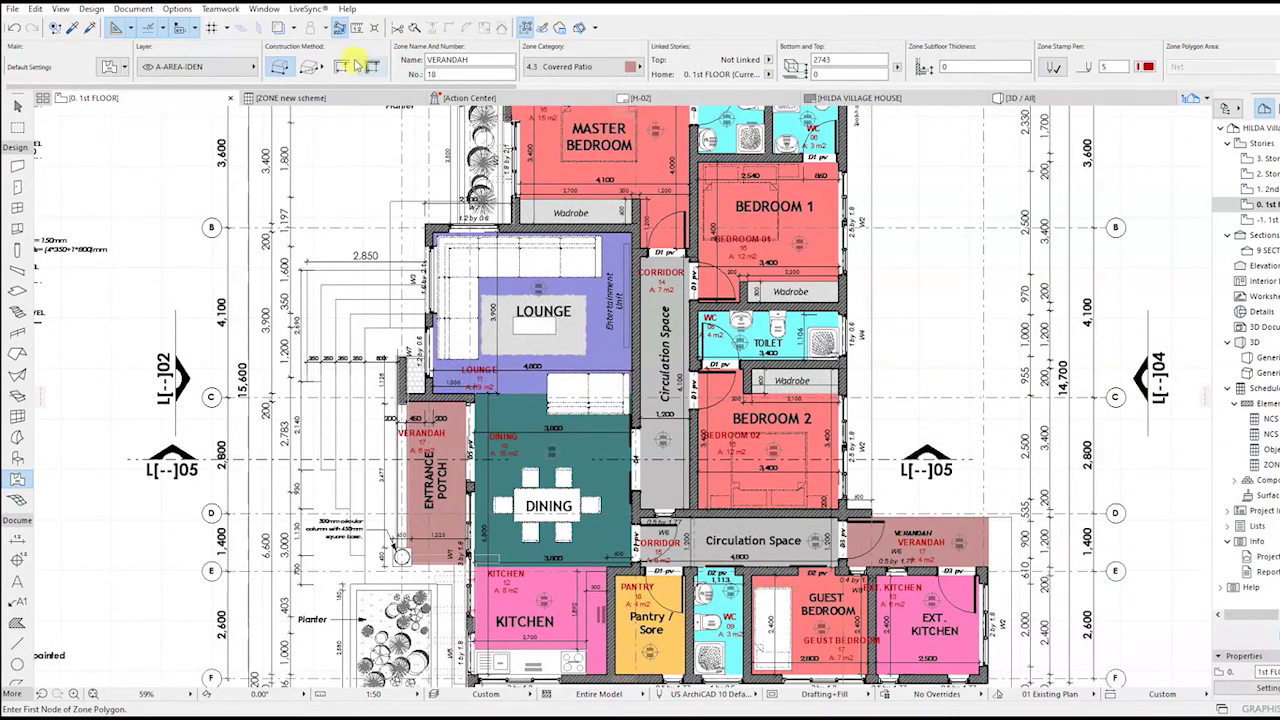
{"action": "left_click", "coordinate": [295, 97]}
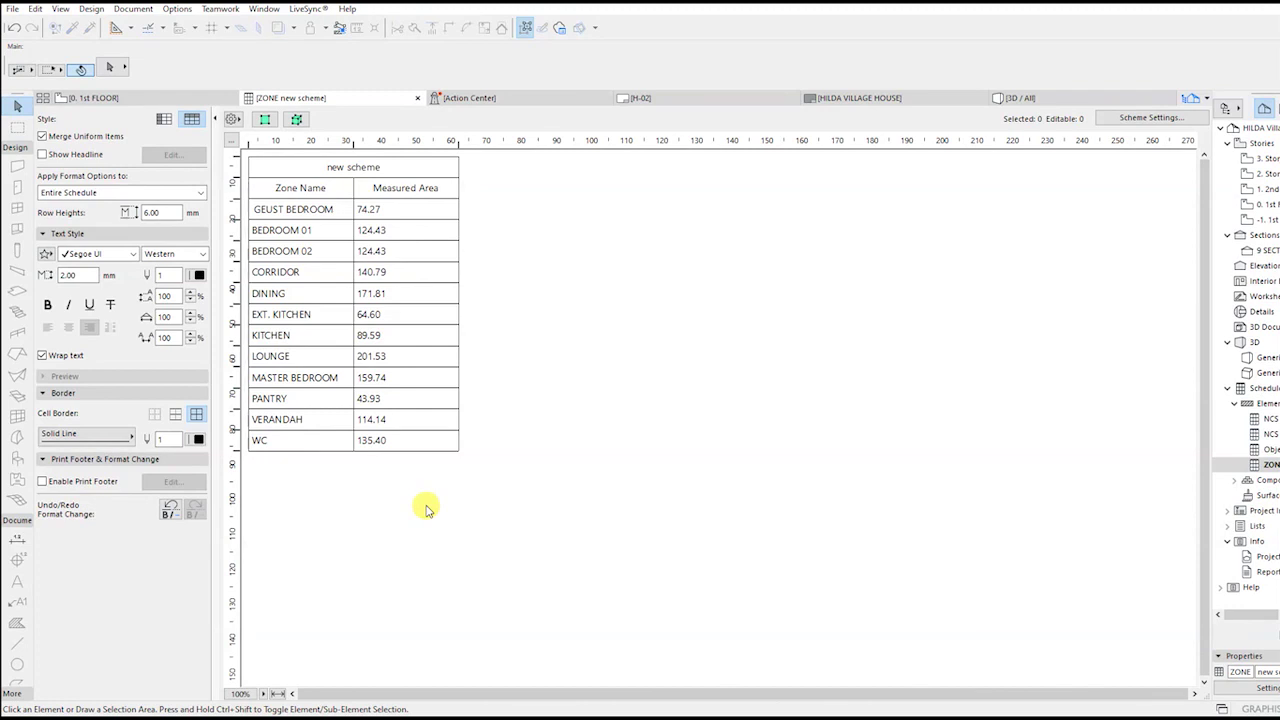
Turn off the merging of uniform items in the zone schedule.
{"action": "left_click", "coordinate": [43, 136]}
{"action": "left_click", "coordinate": [43, 136]}
{"action": "left_click", "coordinate": [43, 136]}
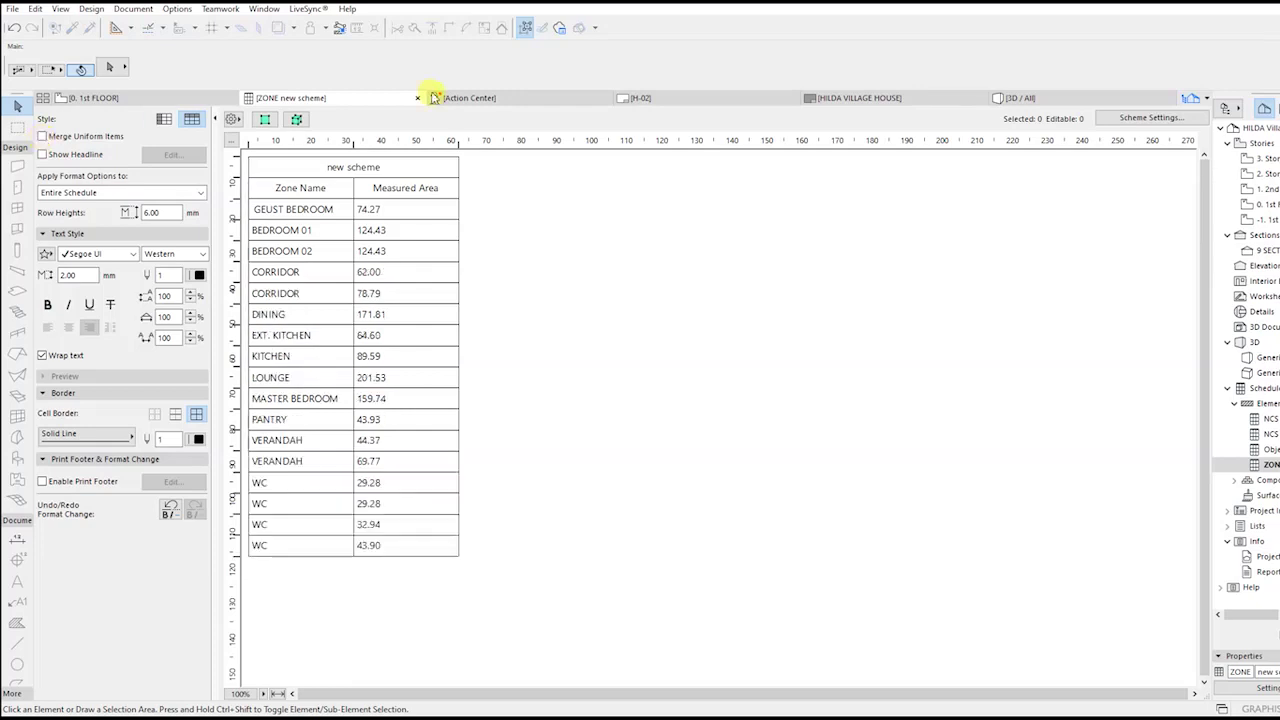
Rename the master bedroom zone on the floor plan as BEDROOM.
{"action": "left_click", "coordinate": [155, 97]}
{"action": "middle_click_drag", "start_coordinate": [828, 169], "coordinate": [789, 338]}
{"action": "scroll", "coordinate": [475, 286], "scroll_direction": "up", "scroll_amount": 3}
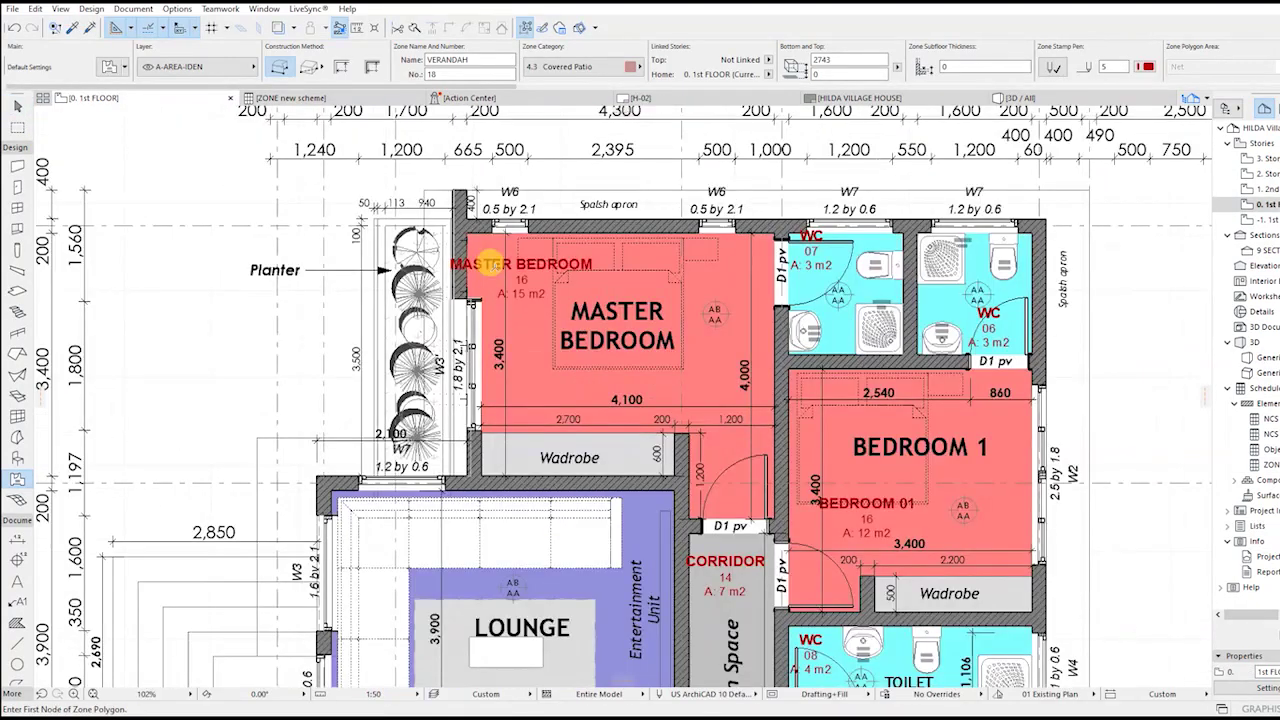
{"action": "middle_click_drag", "start_coordinate": [550, 267], "coordinate": [560, 331]}
{"action": "left_click", "coordinate": [563, 330], "text": "shift"}
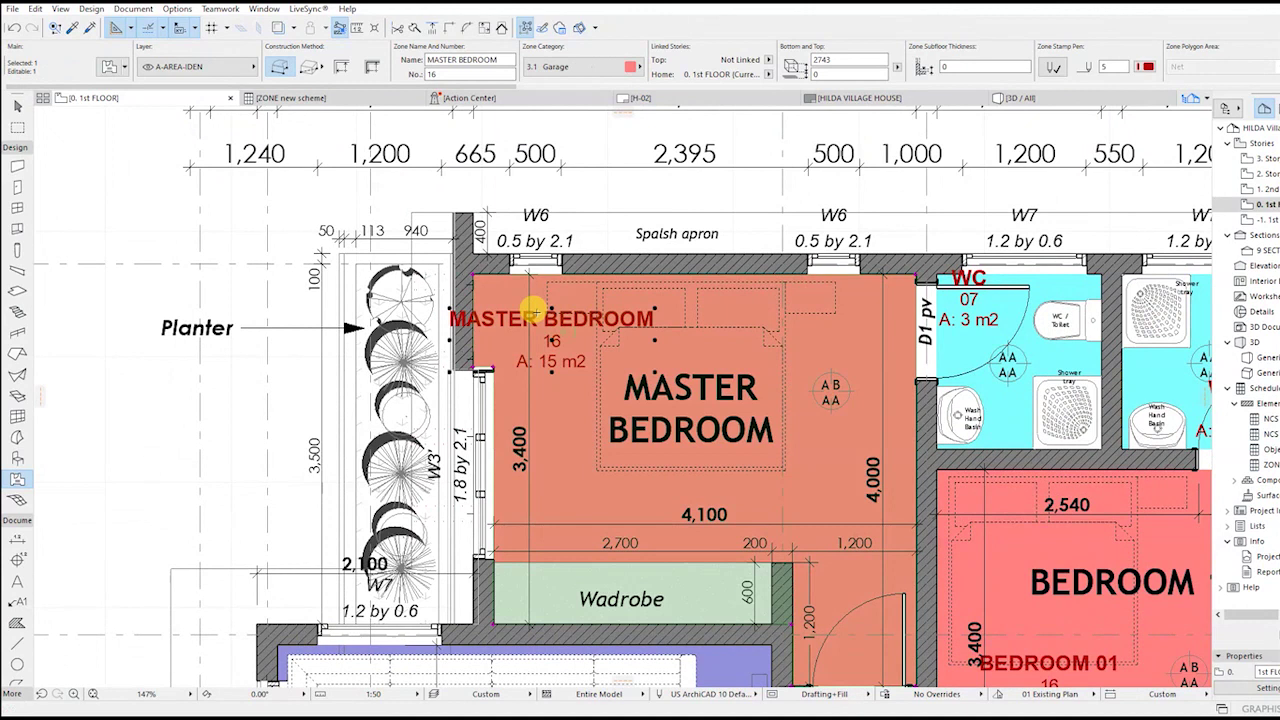
{"action": "double_click", "coordinate": [448, 59]}
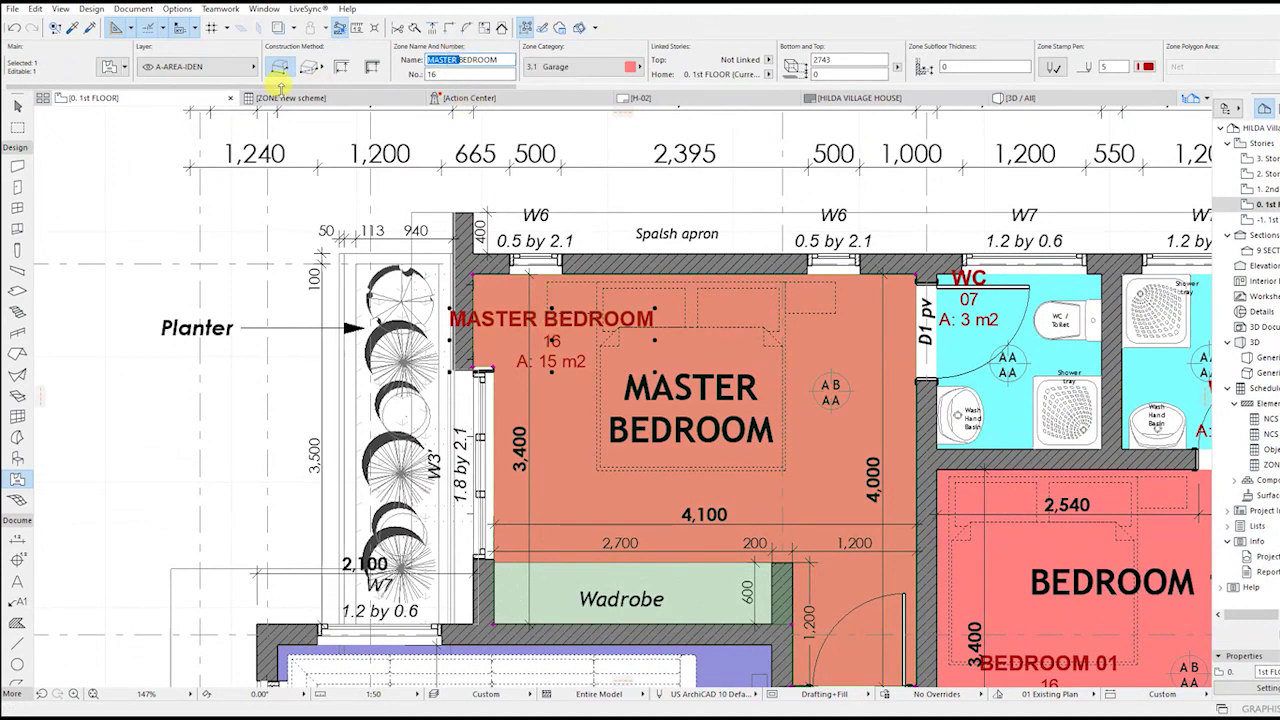
{"action": "key", "text": "BackSpace"}
{"action": "key", "text": "Return"}
{"action": "scroll", "coordinate": [749, 429], "scroll_direction": "down", "scroll_amount": 3}
{"action": "key", "text": "Escape"}
Rename the BEDROOM 01 and BEDROOM 02 zones as BEDROOM.
{"action": "left_click", "coordinate": [815, 480], "text": "shift"}
{"action": "key", "text": "Return"}
{"action": "key", "text": "Escape"}
{"action": "middle_click_drag", "start_coordinate": [916, 421], "coordinate": [894, 104]}
{"action": "left_click", "coordinate": [870, 448], "text": "shift"}
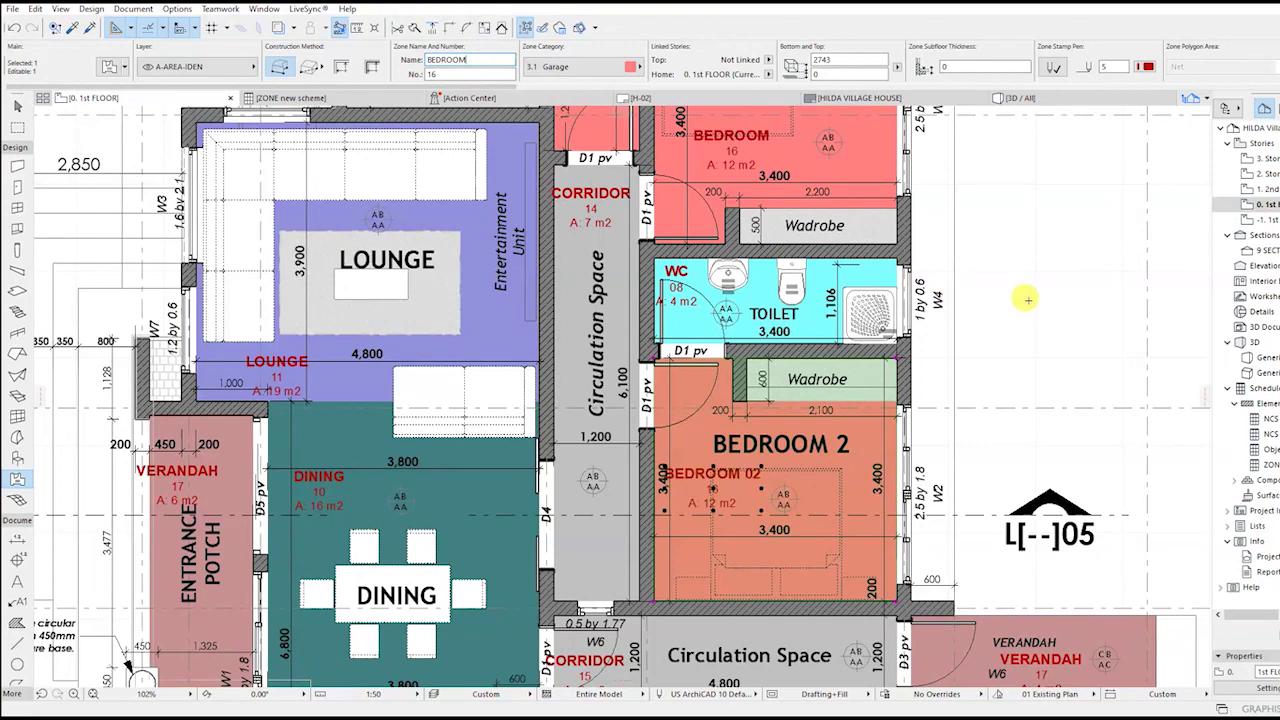
{"action": "key", "text": "Return"}
{"action": "key", "text": "Escape"}
Rename the guest bedroom zone as BEDROOM.
{"action": "scroll", "coordinate": [866, 320], "scroll_direction": "down", "scroll_amount": 4}
{"action": "left_click", "coordinate": [803, 534], "text": "shift"}
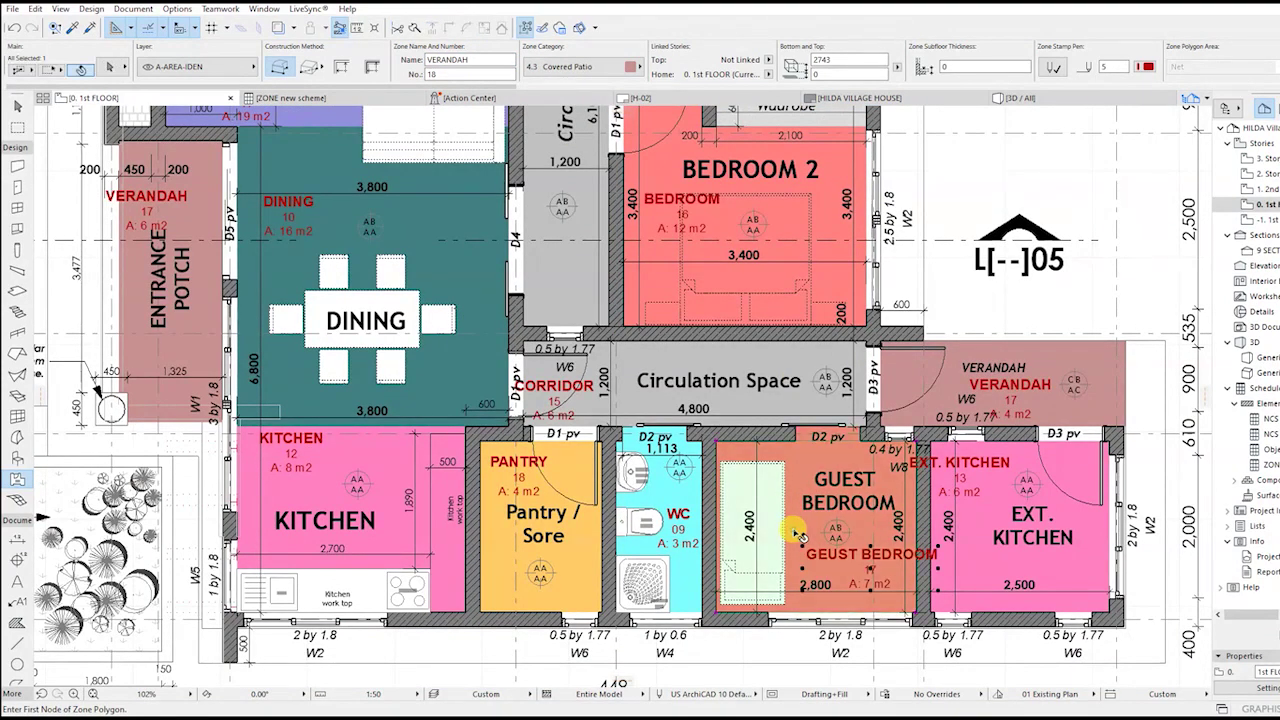
{"action": "key", "text": "BackSpace"}
{"action": "key", "text": "BackSpace"}
{"action": "key", "text": "BackSpace"}
{"action": "key", "text": "BackSpace"}
{"action": "key", "text": "BackSpace"}
{"action": "key", "text": "BackSpace"}
{"action": "key", "text": "Return"}
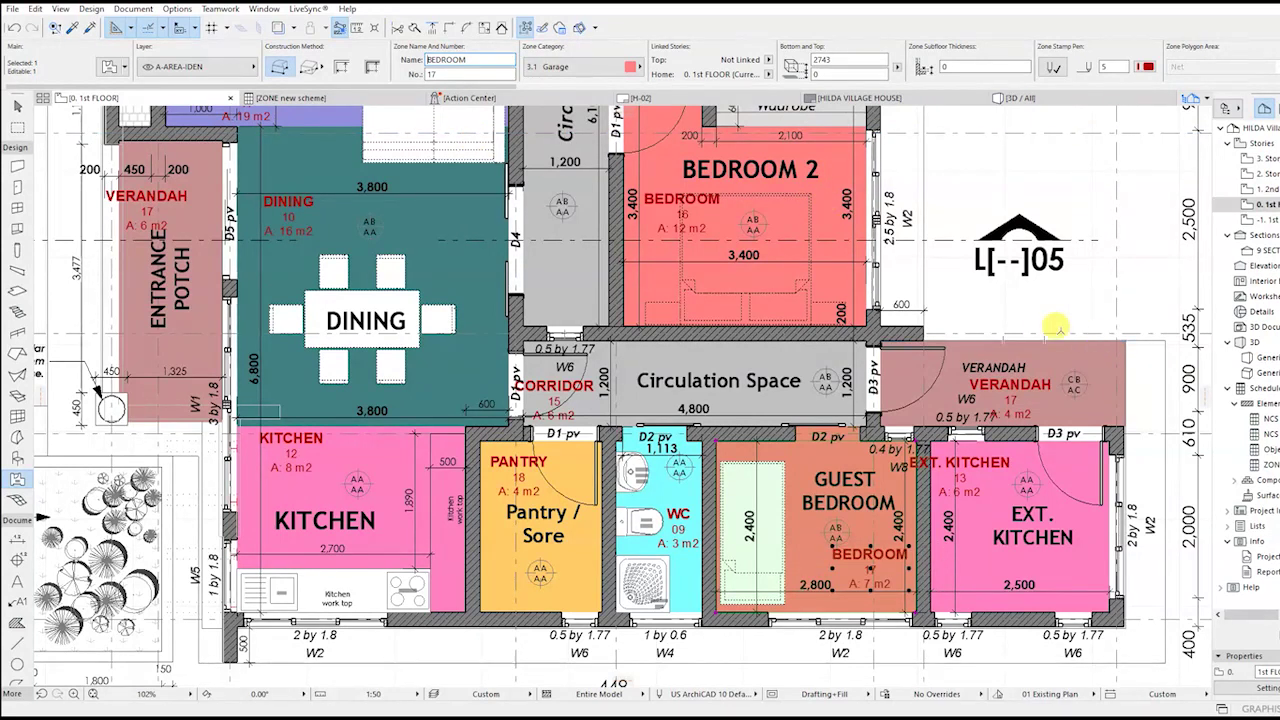
{"action": "key", "text": "Escape"}
Rename the external kitchen zone as KITCHEN.
{"action": "left_click", "coordinate": [1058, 482]}
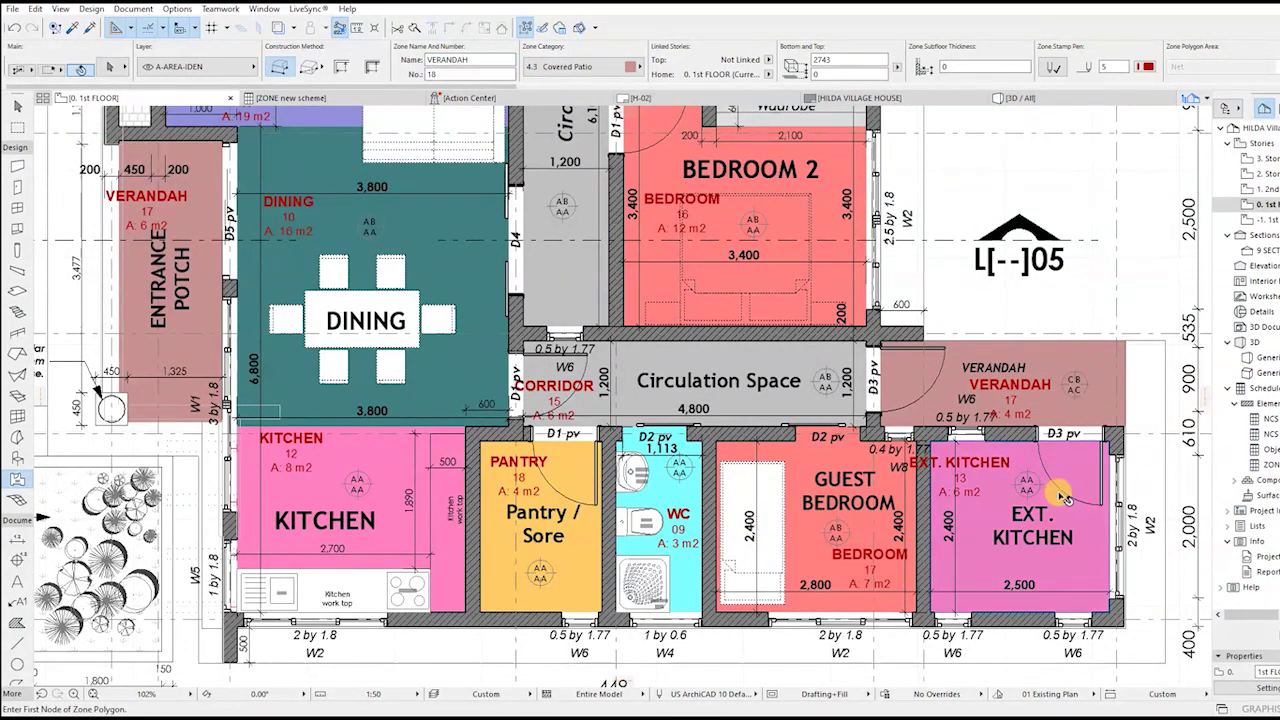
{"action": "key", "text": "BackSpace"}
{"action": "key", "text": "BackSpace"}
{"action": "key", "text": "BackSpace"}
{"action": "key", "text": "BackSpace"}
{"action": "key", "text": "BackSpace"}
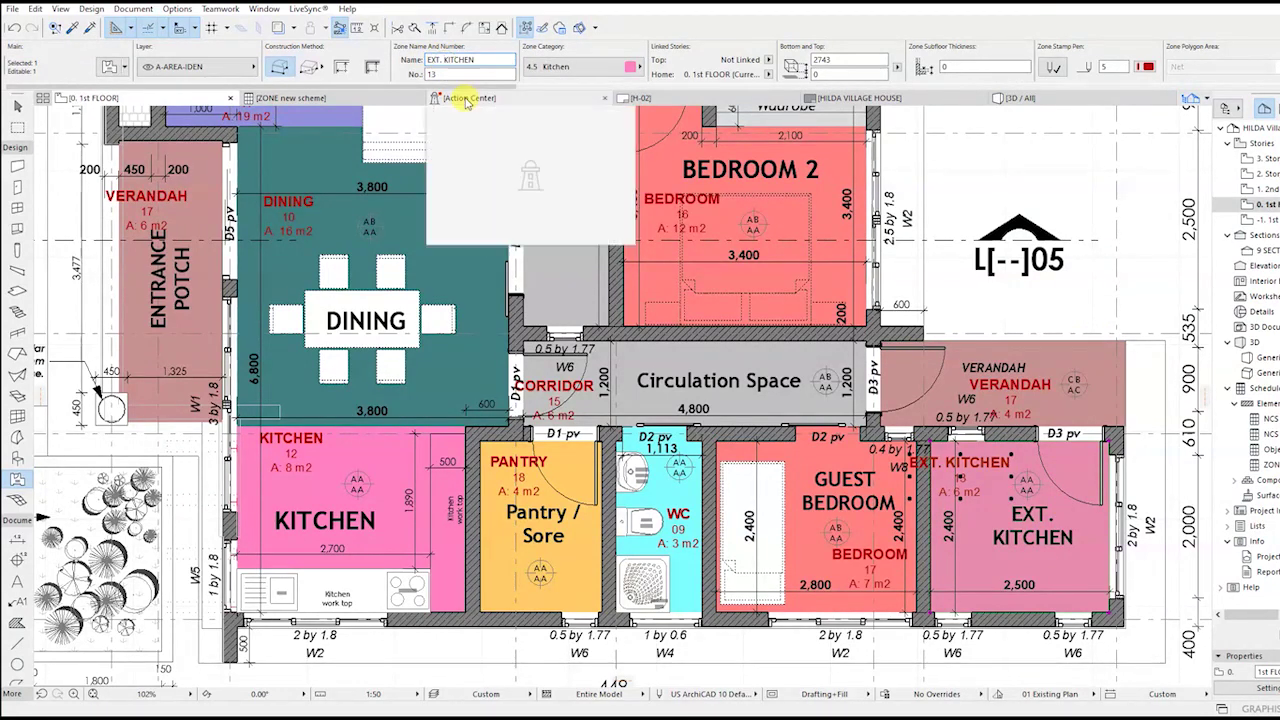
{"action": "key", "text": "Return"}
{"action": "key", "text": "Escape"}
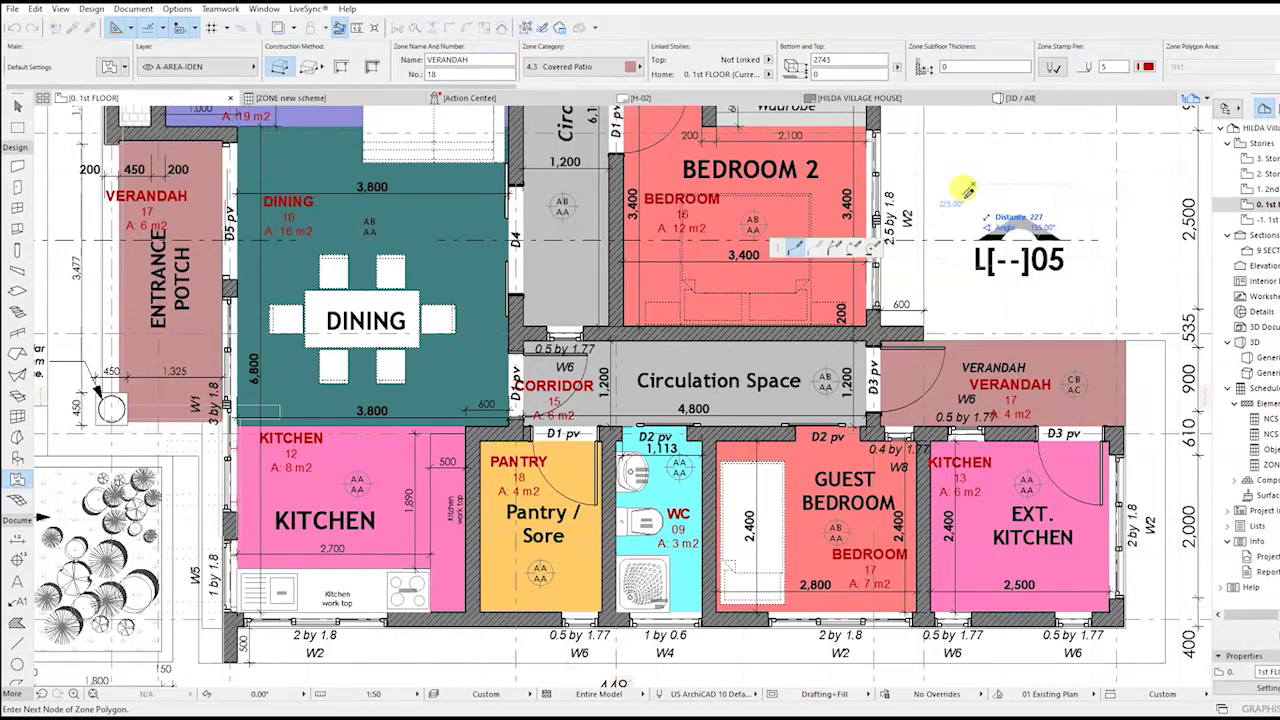
Return to the zone schedule and merge its uniform items so equally named zones share a row.
{"action": "scroll", "coordinate": [975, 182], "scroll_direction": "down", "scroll_amount": 3}
{"action": "scroll", "coordinate": [870, 250], "scroll_direction": "up", "scroll_amount": 2}
{"action": "middle_click_drag", "start_coordinate": [868, 250], "coordinate": [835, 407]}
{"action": "left_click", "coordinate": [331, 96]}
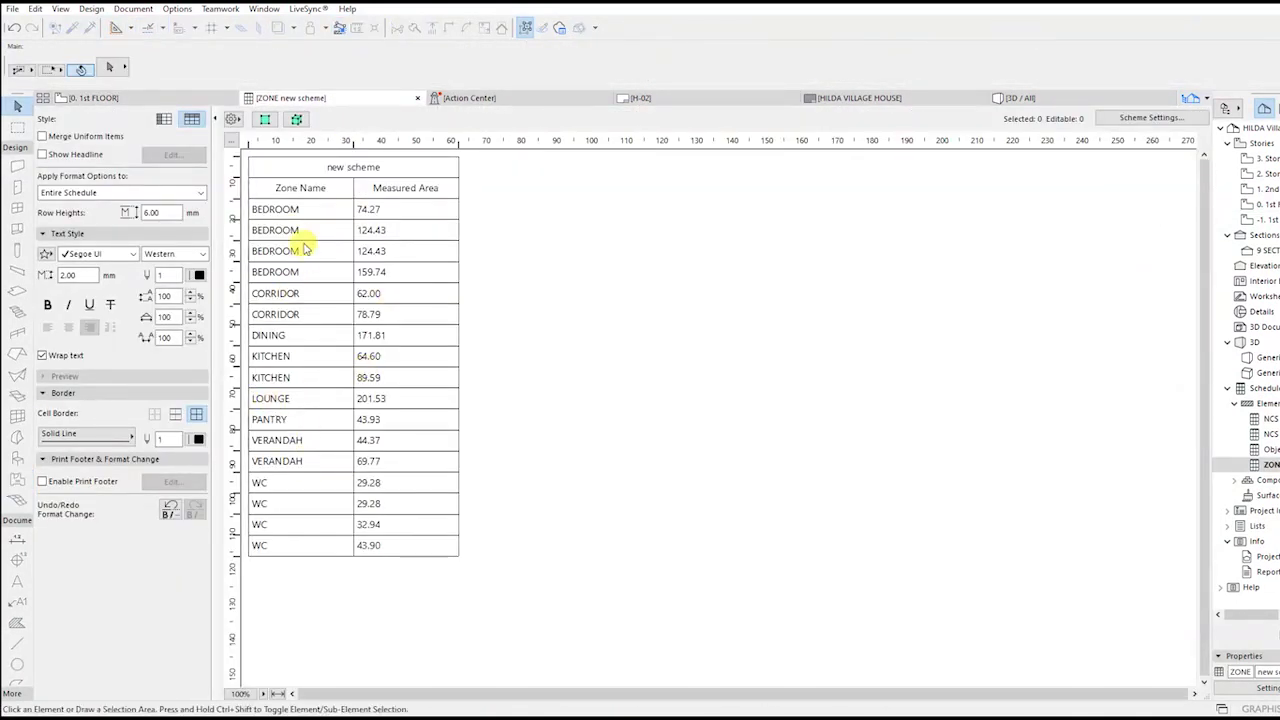
{"action": "left_click", "coordinate": [42, 137]}
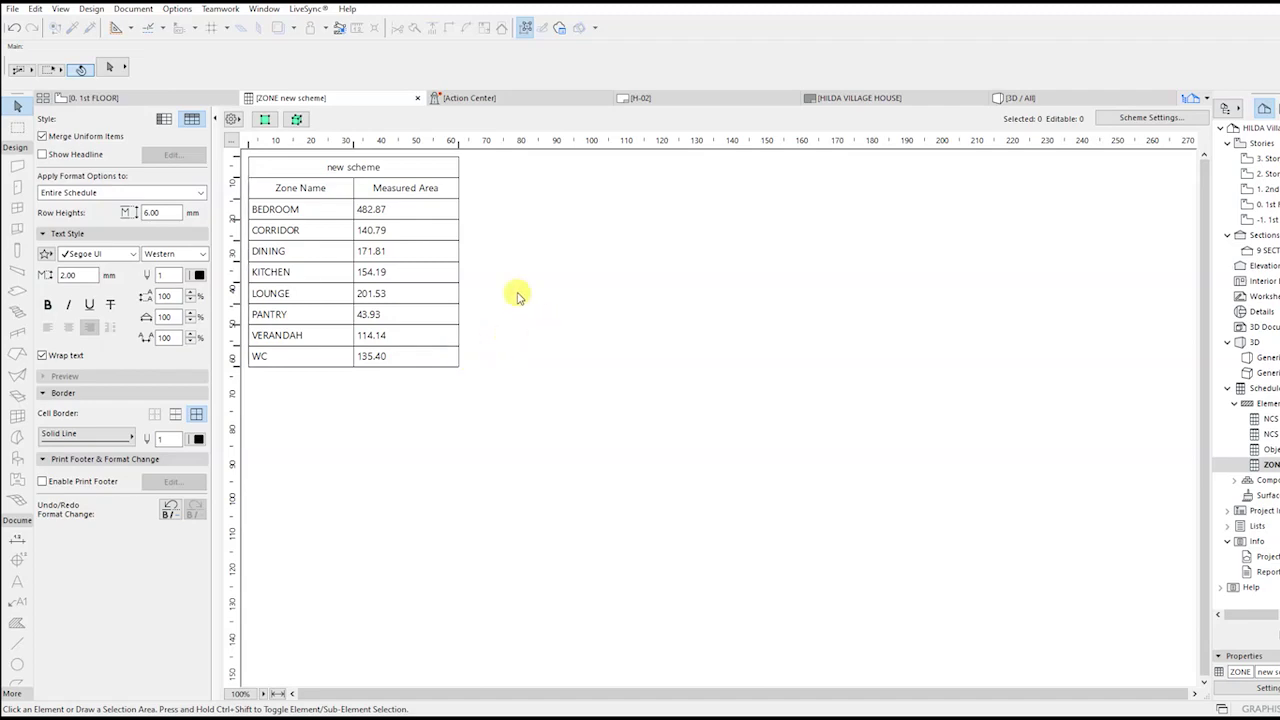
Compare the floor area notes and zones on the ground floor plan with the merged zone schedule.
{"action": "left_click", "coordinate": [150, 97]}
{"action": "scroll", "coordinate": [665, 228], "scroll_direction": "down", "scroll_amount": 3}
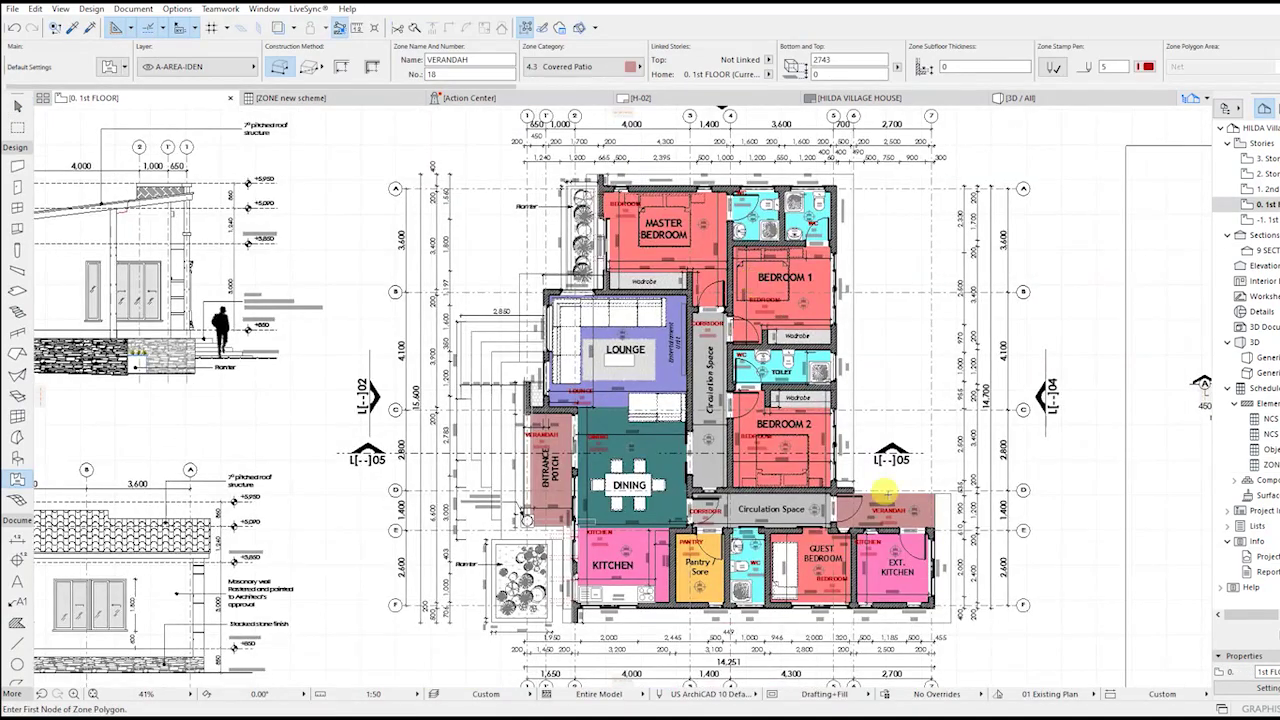
{"action": "scroll", "coordinate": [885, 490], "scroll_direction": "up", "scroll_amount": 5}
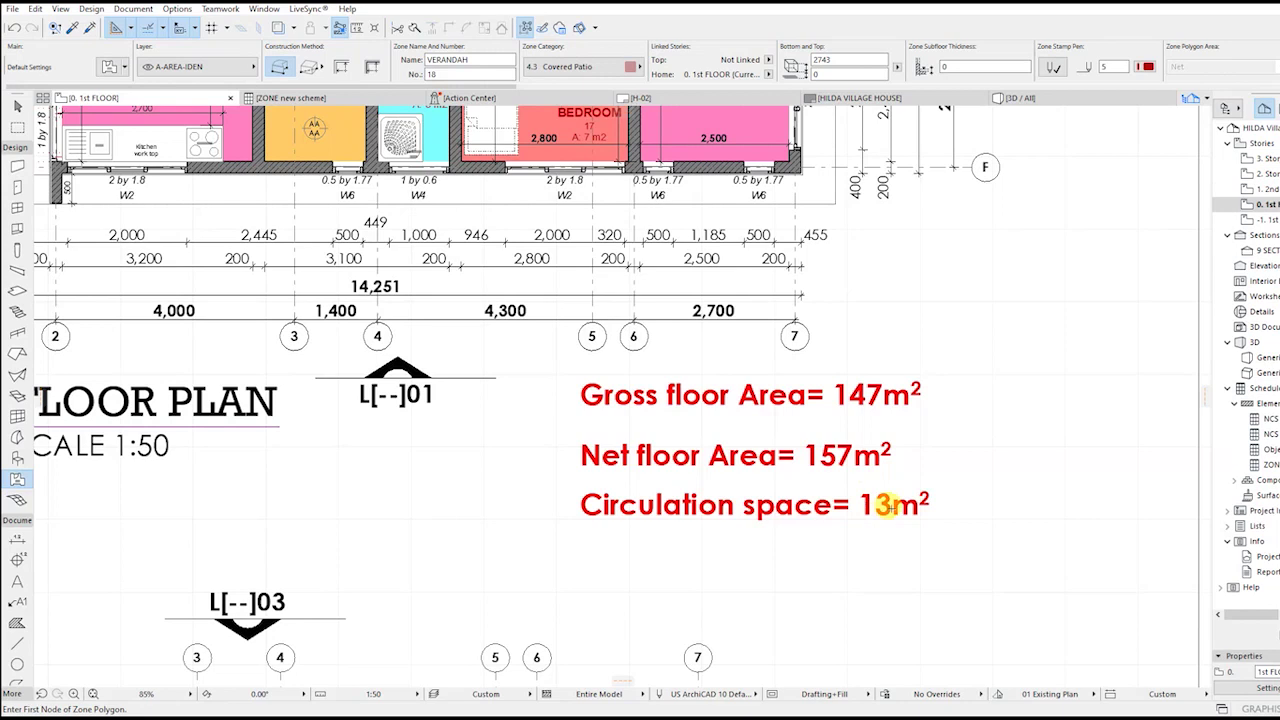
{"action": "left_click", "coordinate": [275, 98]}
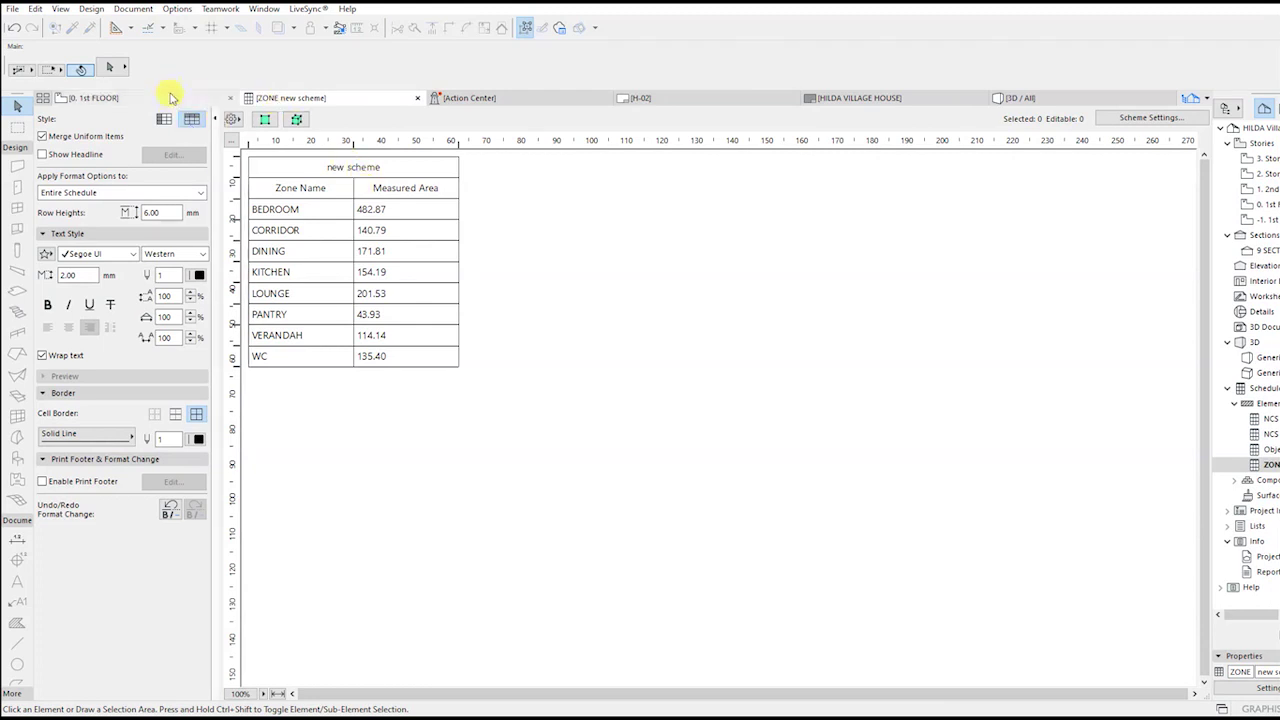
{"action": "left_click", "coordinate": [170, 92]}
{"action": "scroll", "coordinate": [680, 312], "scroll_direction": "down", "scroll_amount": 3}
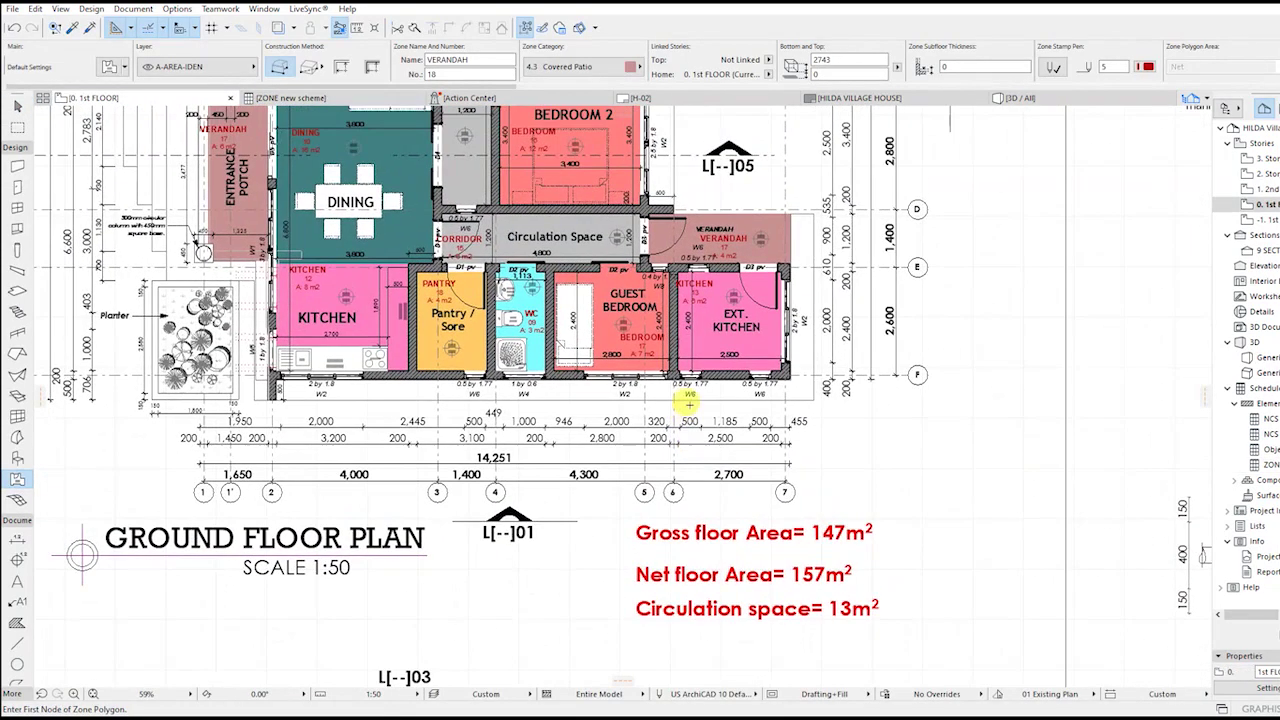
{"action": "scroll", "coordinate": [620, 330], "scroll_direction": "up", "scroll_amount": 5}
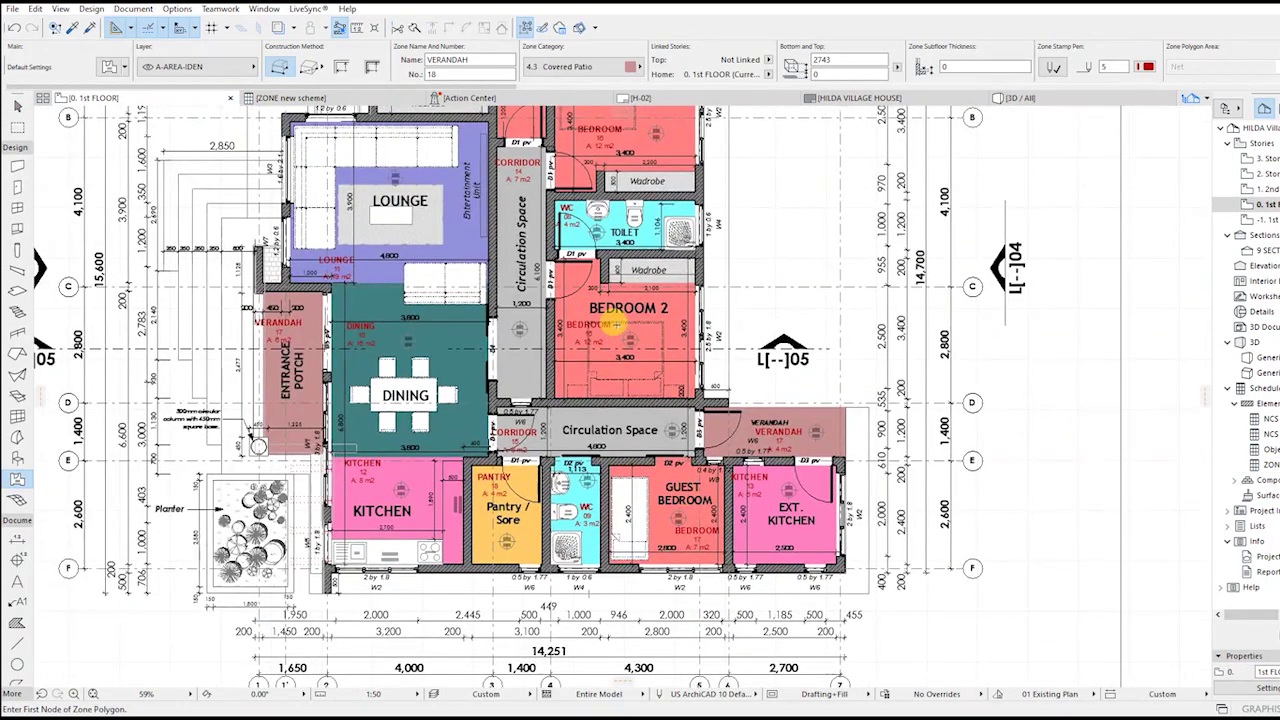